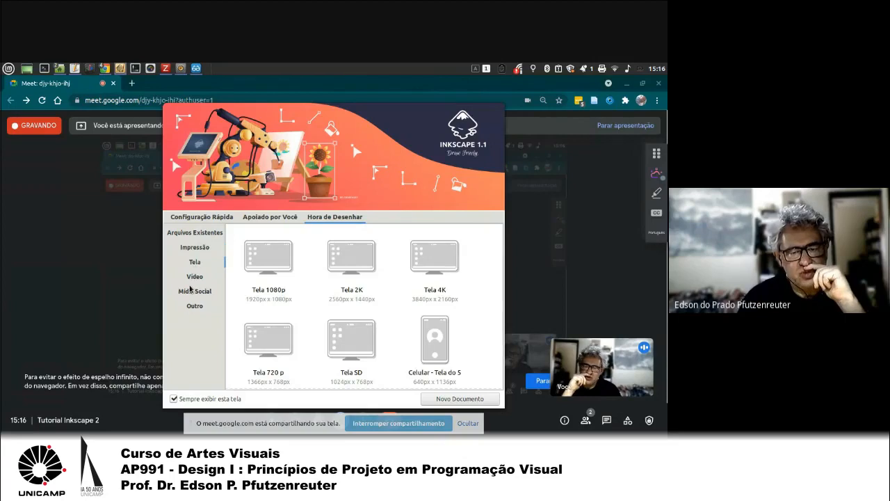
Step: Look through the Outro templates and the recent files on the welcome screen, and create a new blank document
{"action": "left_click", "coordinate": [190, 306]}
{"action": "left_click", "coordinate": [193, 233]}
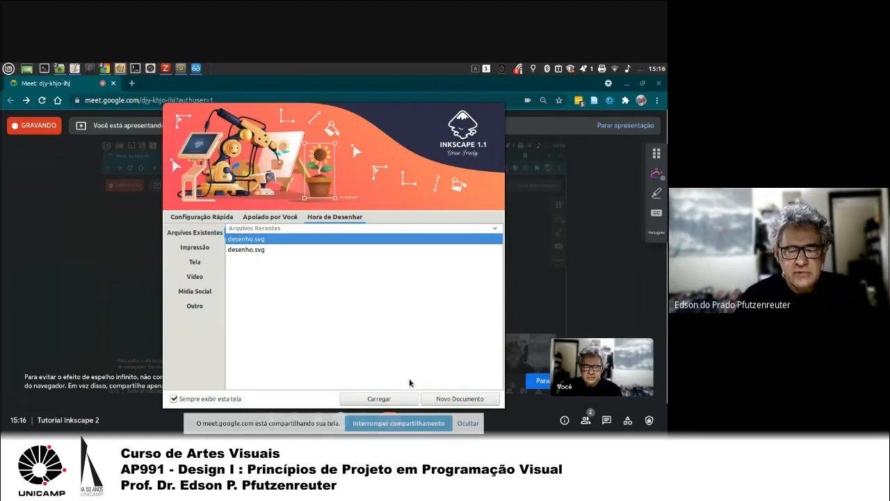
{"action": "left_click", "coordinate": [451, 400]}
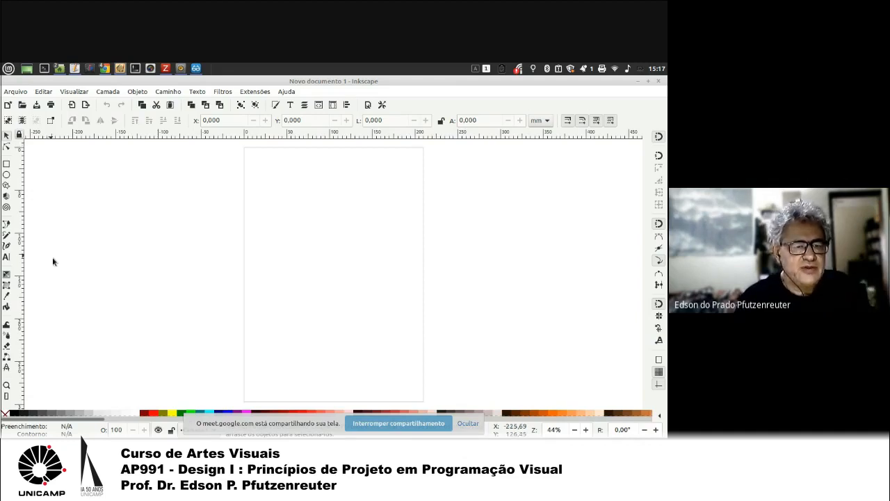
Step: Draw a yellow circle about 177 mm in diameter and move it onto the page, at about X 7 mm, Y 53 mm
{"action": "left_click", "coordinate": [6, 175]}
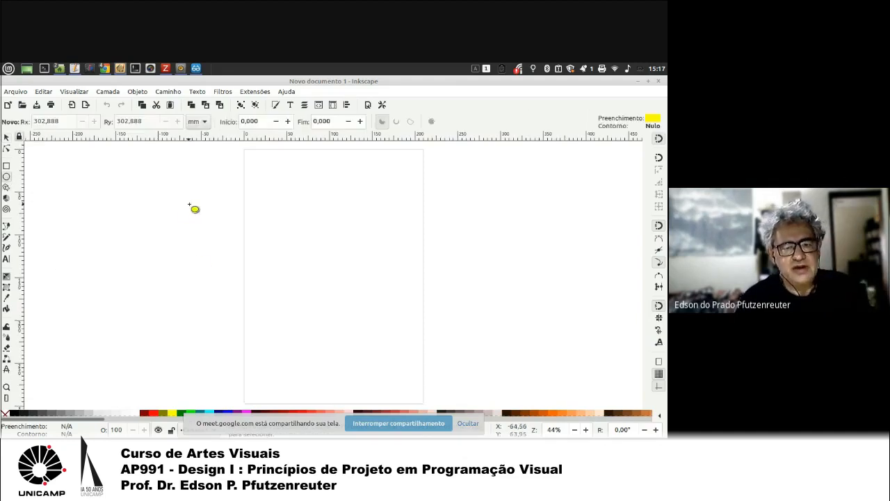
{"action": "left_click_drag", "start_coordinate": [193, 206], "coordinate": [345, 360]}
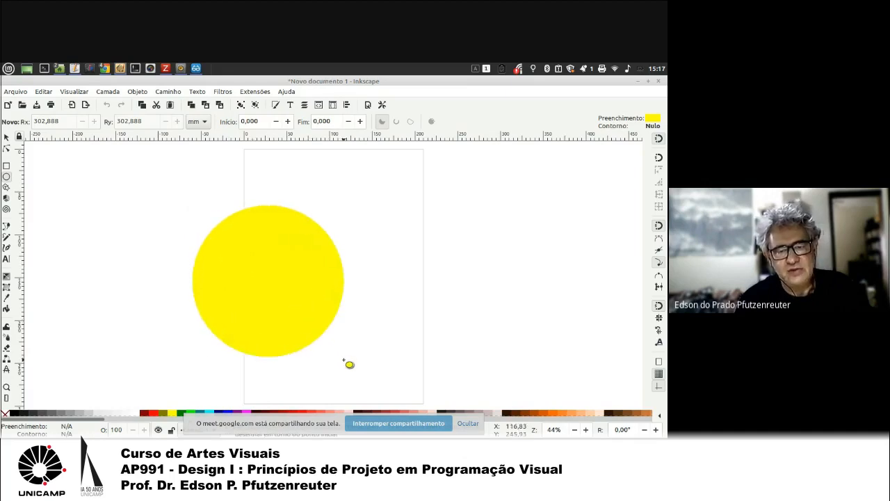
{"action": "left_click", "coordinate": [7, 138]}
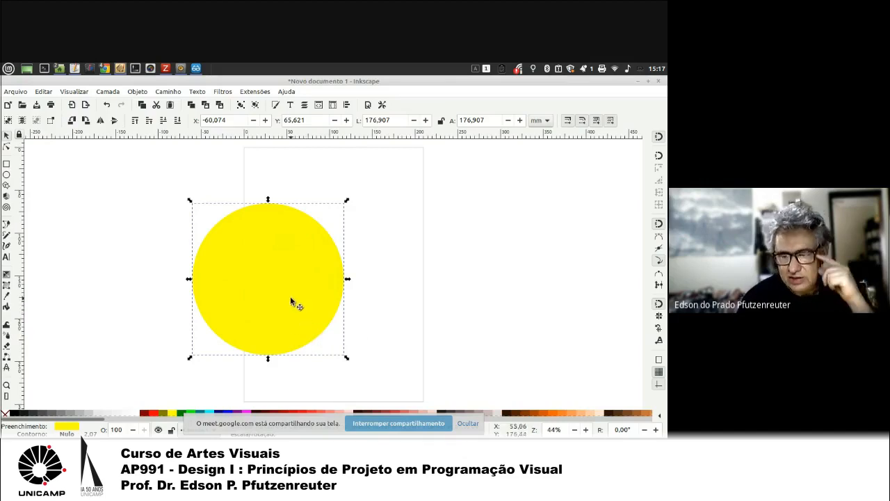
{"action": "left_click_drag", "start_coordinate": [288, 298], "coordinate": [341, 278]}
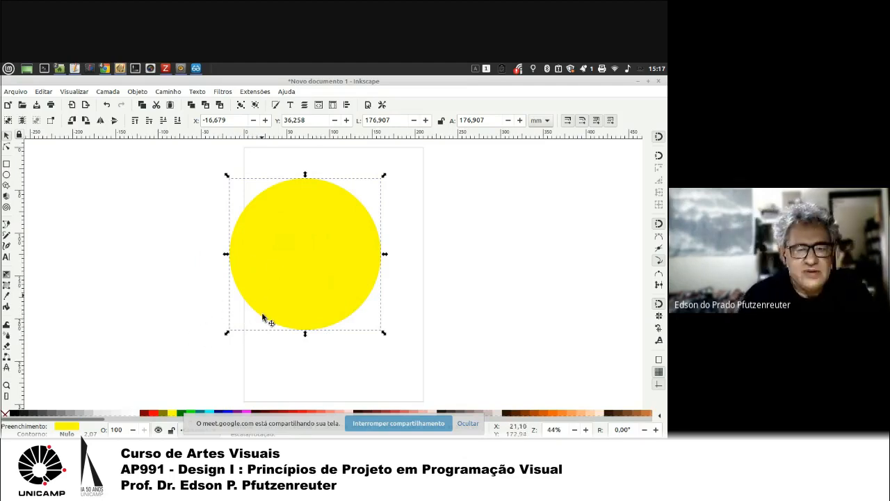
{"action": "left_click_drag", "start_coordinate": [286, 224], "coordinate": [304, 237]}
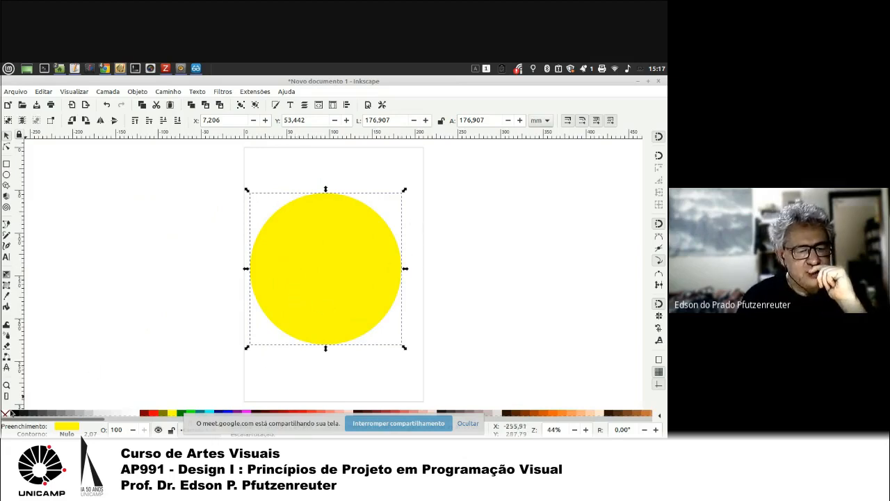
Step: Recolour the circle's fill red and back to yellow, and apply a dark red from the palette to its outline
{"action": "left_click", "coordinate": [152, 415]}
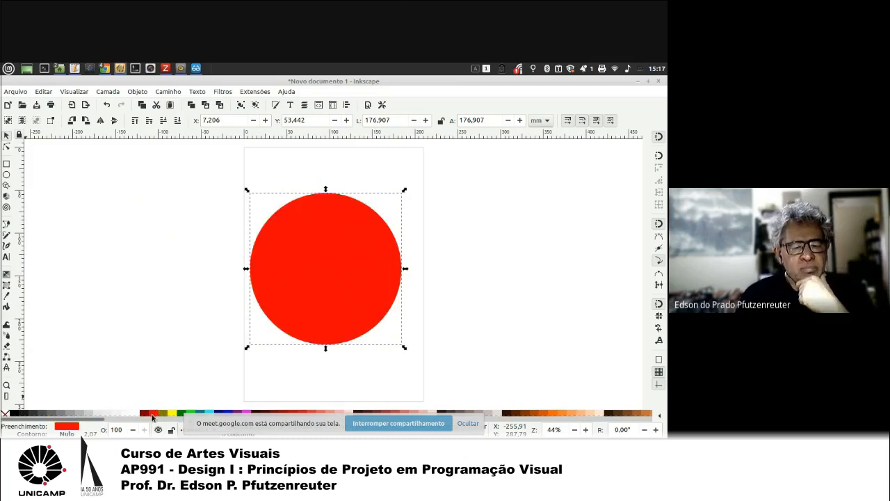
{"action": "left_click", "coordinate": [173, 415]}
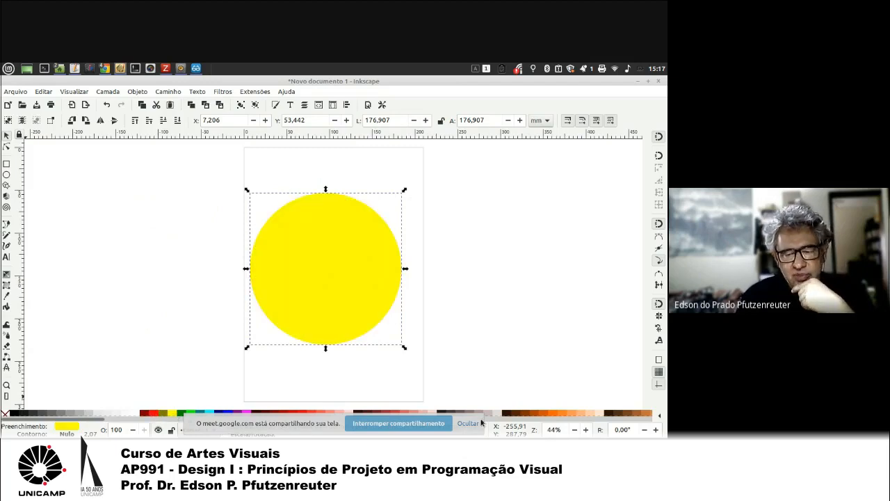
{"action": "left_click", "coordinate": [468, 424]}
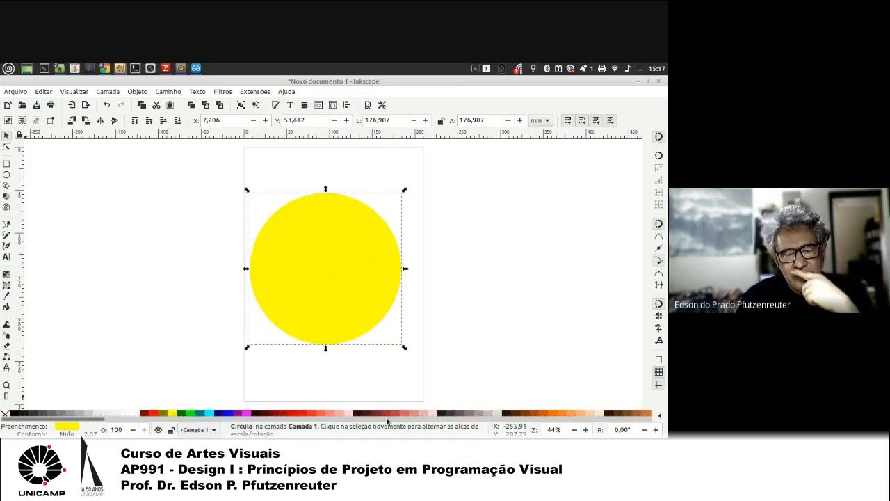
{"action": "right_click", "coordinate": [390, 416]}
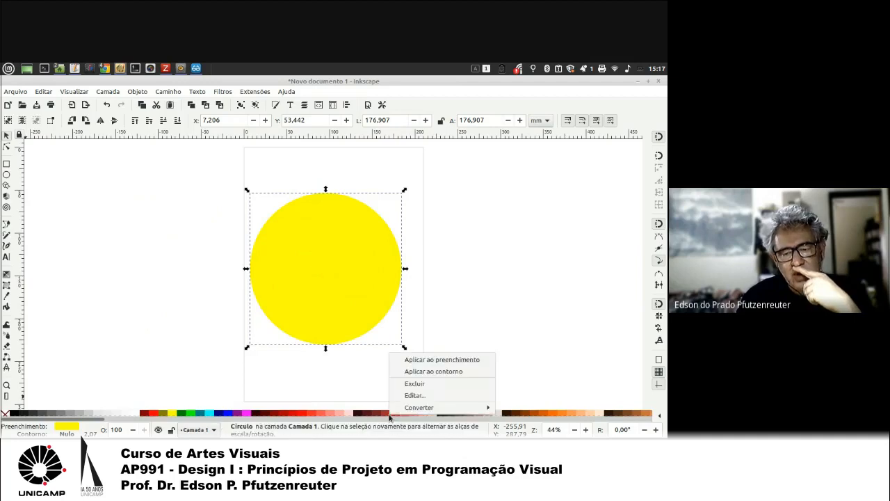
{"action": "left_click", "coordinate": [427, 372]}
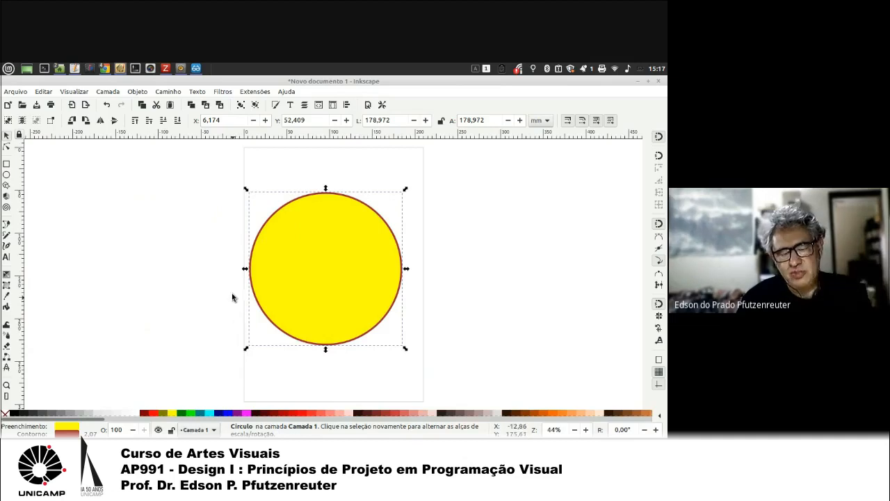
Step: Open the Fill and Stroke settings for the circle and place the dialog beside it
{"action": "left_click", "coordinate": [276, 106]}
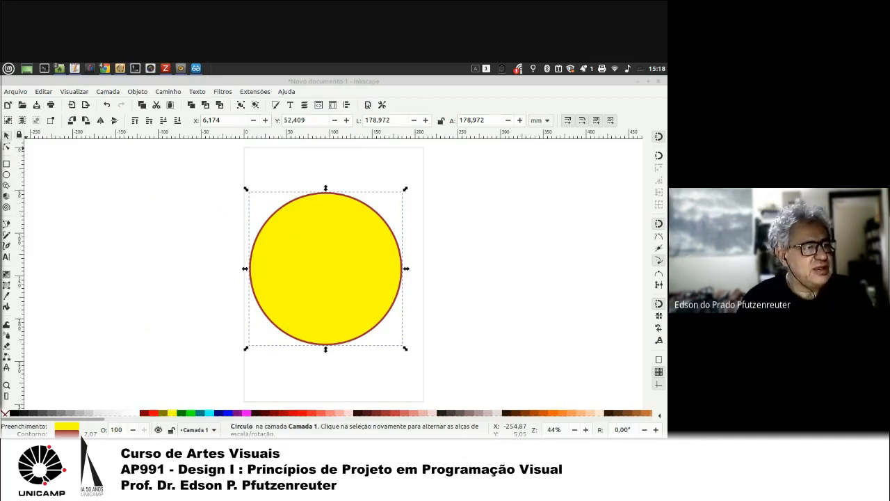
{"action": "mouse_move", "coordinate": [2, 209]}
{"action": "left_mouse_down"}
{"action": "mouse_move", "coordinate": [225, 210]}
{"action": "mouse_move", "coordinate": [348, 179]}
{"action": "mouse_move", "coordinate": [510, 167]}
{"action": "mouse_move", "coordinate": [527, 139]}
{"action": "left_mouse_up"}
{"action": "left_click", "coordinate": [367, 122]}
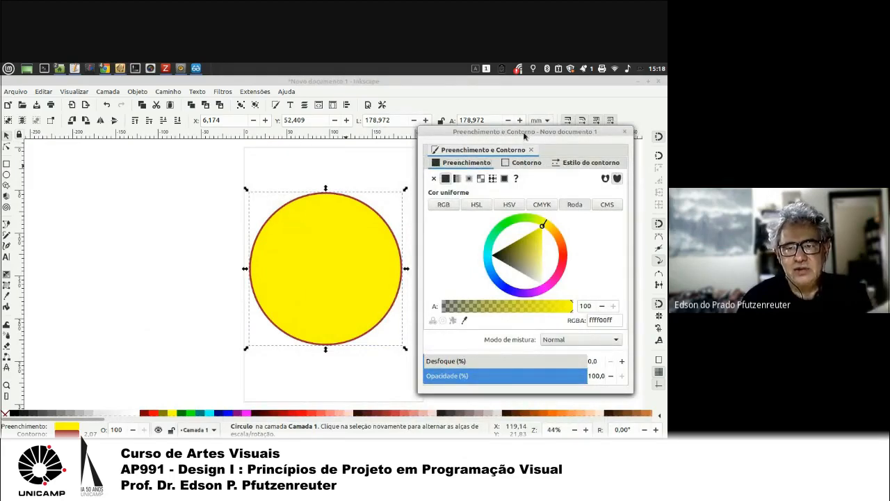
{"action": "mouse_move", "coordinate": [526, 136]}
{"action": "left_mouse_down"}
{"action": "mouse_move", "coordinate": [1, 129]}
{"action": "mouse_move", "coordinate": [248, 171]}
{"action": "mouse_move", "coordinate": [208, 152]}
{"action": "mouse_move", "coordinate": [183, 119]}
{"action": "mouse_move", "coordinate": [514, 120]}
{"action": "left_mouse_up"}
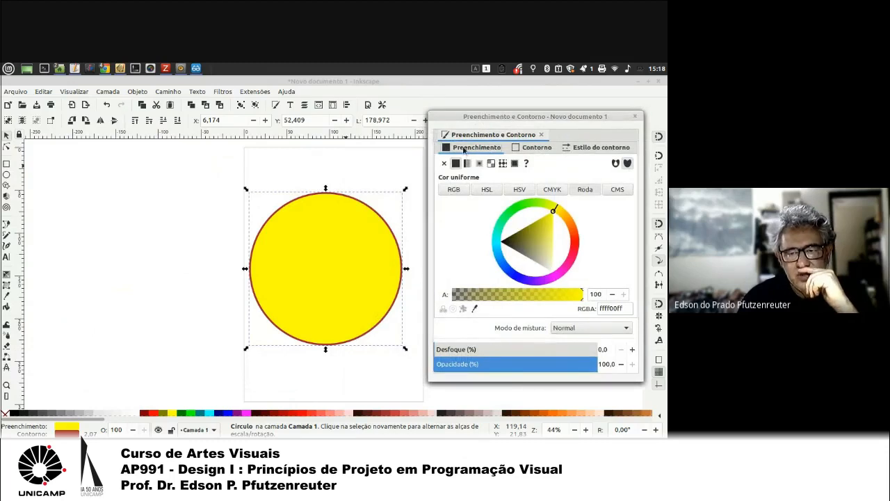
Step: Recolour the circle's fill to light blue a0d5e5ff with the HSL sliders, and to 65bfcaff with the HSV sliders
{"action": "left_click_drag", "start_coordinate": [543, 235], "coordinate": [556, 202]}
{"action": "left_click", "coordinate": [452, 190]}
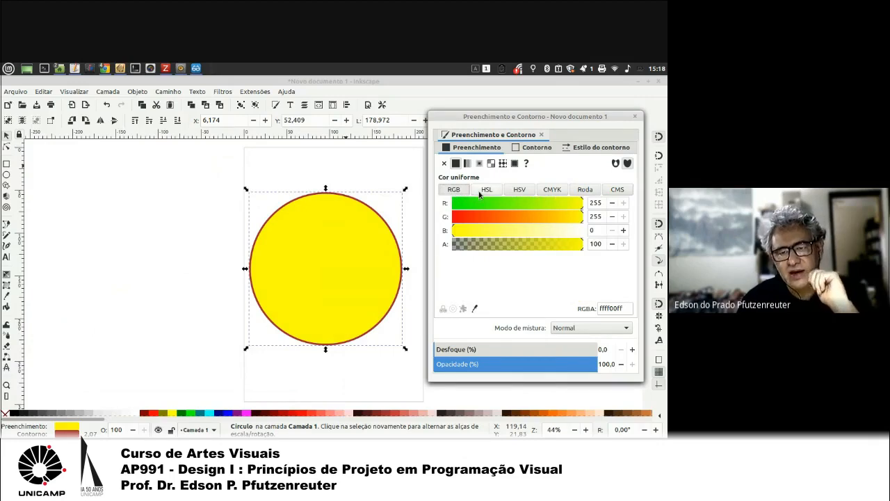
{"action": "left_click", "coordinate": [487, 190]}
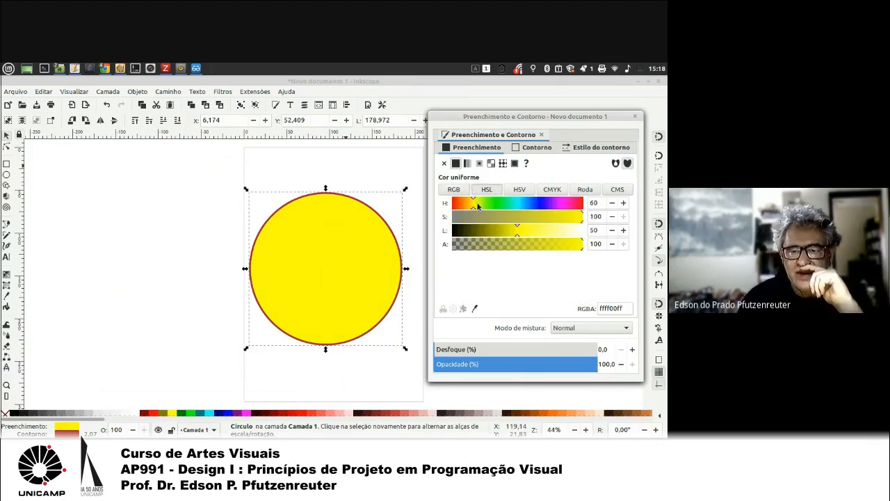
{"action": "left_click_drag", "start_coordinate": [477, 205], "coordinate": [581, 247]}
{"action": "left_click", "coordinate": [520, 190]}
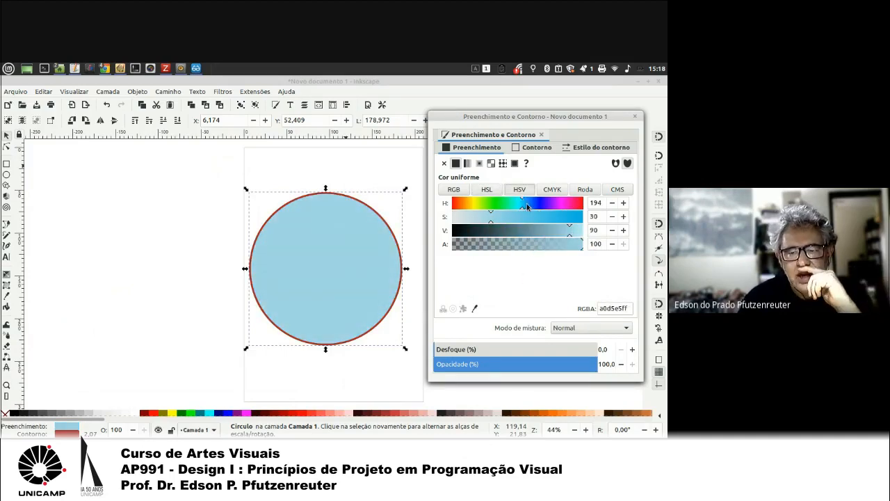
{"action": "left_click_drag", "start_coordinate": [523, 207], "coordinate": [555, 231]}
Step: View the fill's CMYK values and change the fill to muted teal 609d8eff with the colour wheel
{"action": "left_click", "coordinate": [553, 190]}
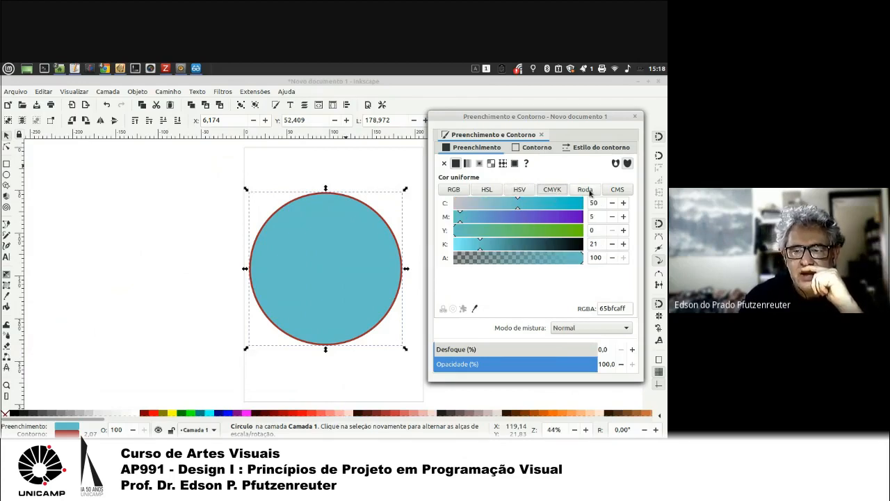
{"action": "left_click", "coordinate": [587, 191]}
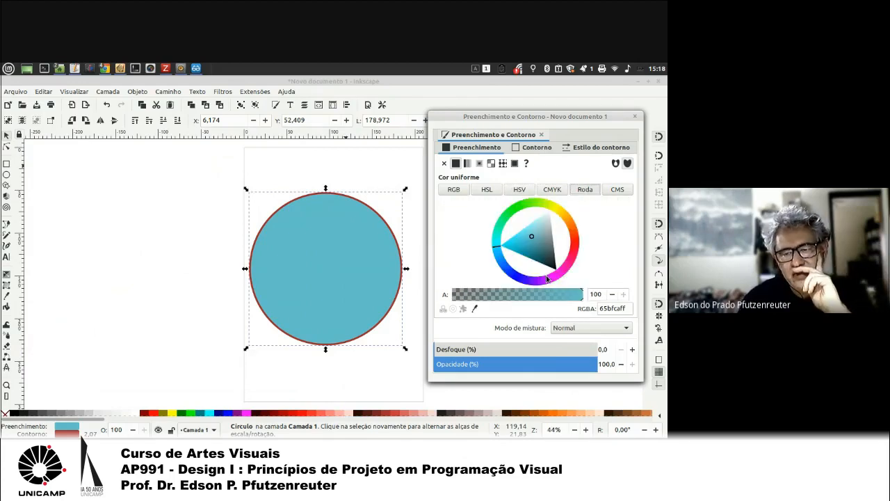
{"action": "mouse_move", "coordinate": [547, 278]}
{"action": "left_mouse_down"}
{"action": "mouse_move", "coordinate": [527, 202]}
{"action": "mouse_move", "coordinate": [494, 231]}
{"action": "mouse_move", "coordinate": [520, 238]}
{"action": "mouse_move", "coordinate": [487, 233]}
{"action": "mouse_move", "coordinate": [512, 240]}
{"action": "mouse_move", "coordinate": [542, 274]}
{"action": "mouse_move", "coordinate": [517, 262]}
{"action": "mouse_move", "coordinate": [499, 235]}
{"action": "mouse_move", "coordinate": [556, 224]}
{"action": "mouse_move", "coordinate": [547, 246]}
{"action": "mouse_move", "coordinate": [526, 234]}
{"action": "mouse_move", "coordinate": [536, 238]}
{"action": "mouse_move", "coordinate": [521, 243]}
{"action": "mouse_move", "coordinate": [542, 246]}
{"action": "left_mouse_up"}
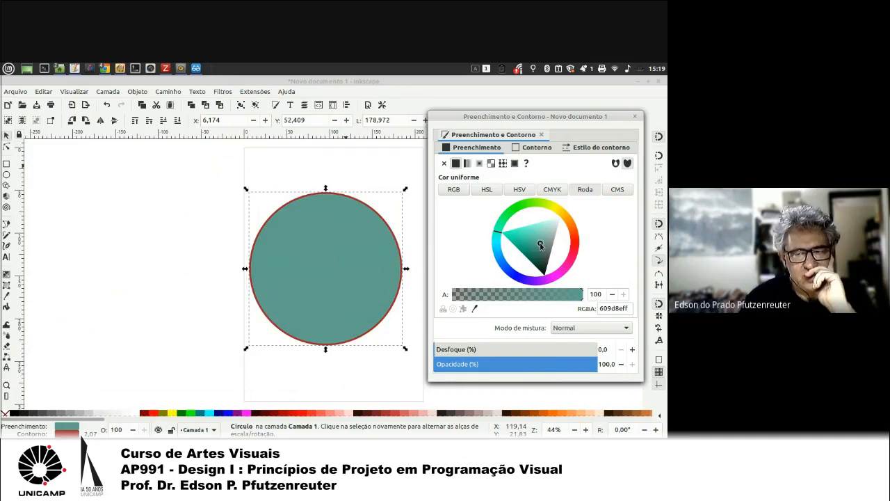
Step: Remove both the outline paint and the fill paint from the circle
{"action": "left_click", "coordinate": [526, 149]}
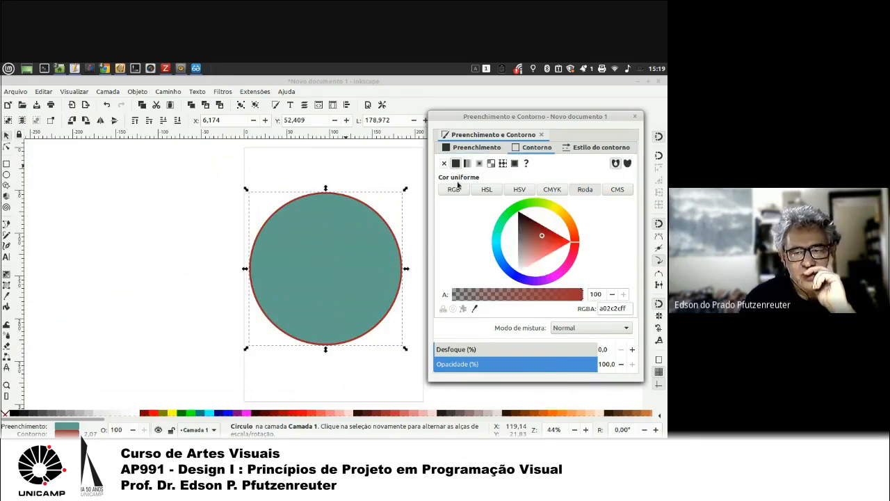
{"action": "left_click", "coordinate": [444, 162]}
{"action": "left_click", "coordinate": [456, 149]}
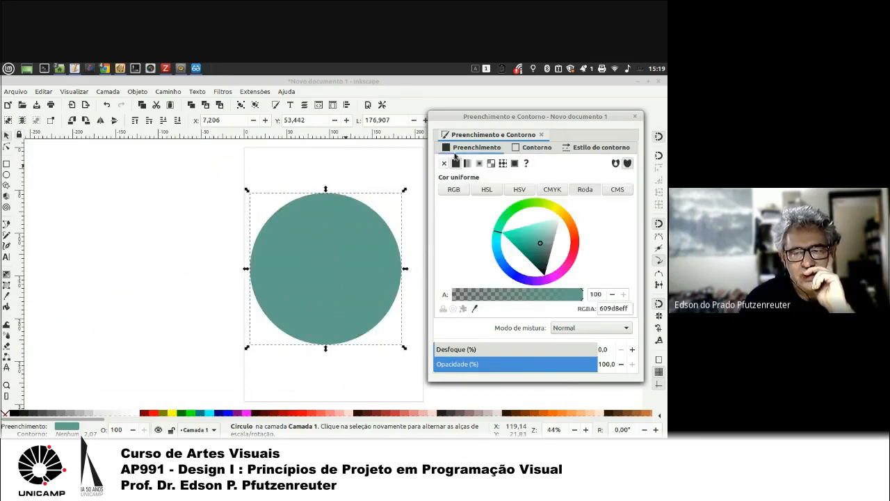
{"action": "left_click", "coordinate": [445, 163]}
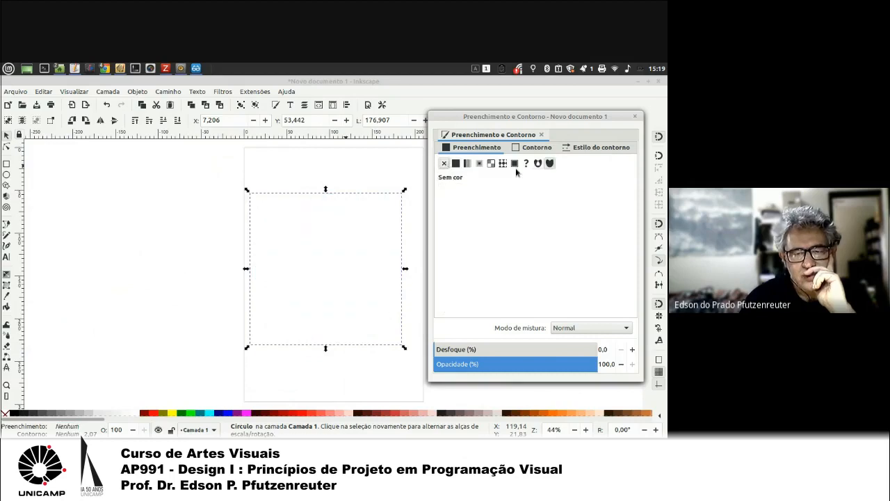
Step: Try flat colour, linear gradient, the Listras 1:1 pattern and swatch paint on the circle's outline
{"action": "left_click", "coordinate": [530, 149]}
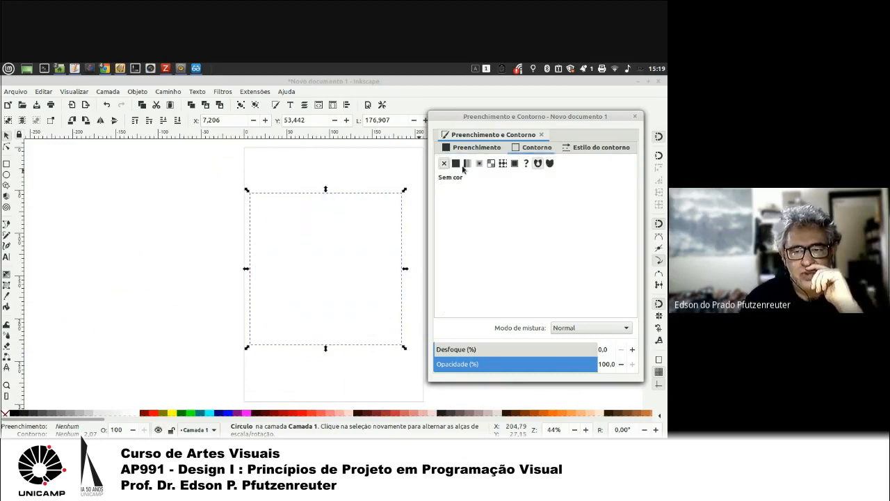
{"action": "left_click", "coordinate": [456, 163]}
{"action": "left_click", "coordinate": [467, 163]}
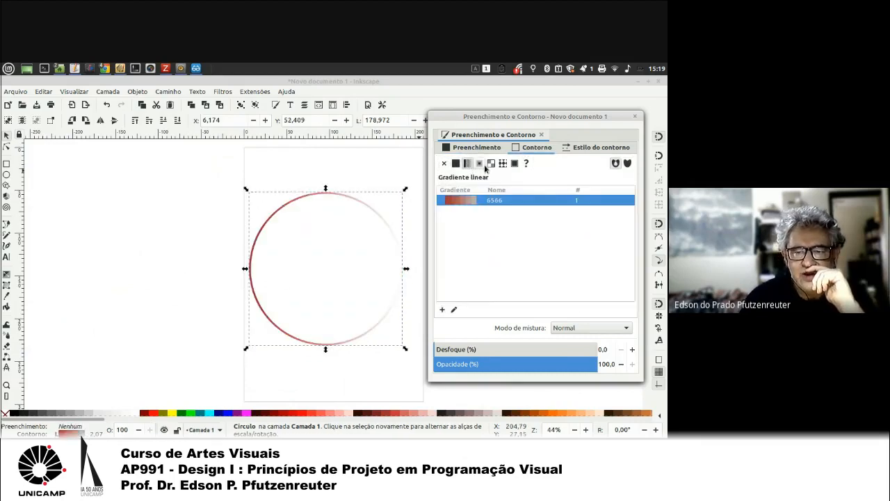
{"action": "left_click", "coordinate": [491, 163]}
{"action": "left_click", "coordinate": [503, 163]}
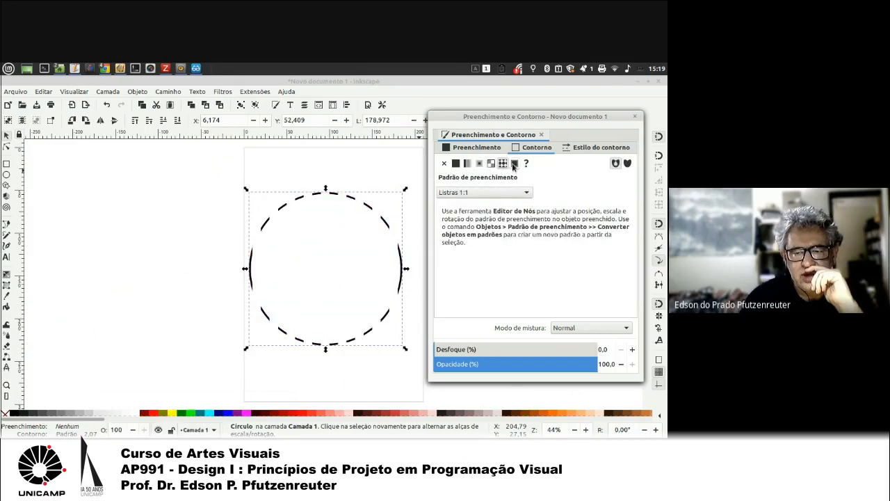
{"action": "left_click", "coordinate": [514, 164]}
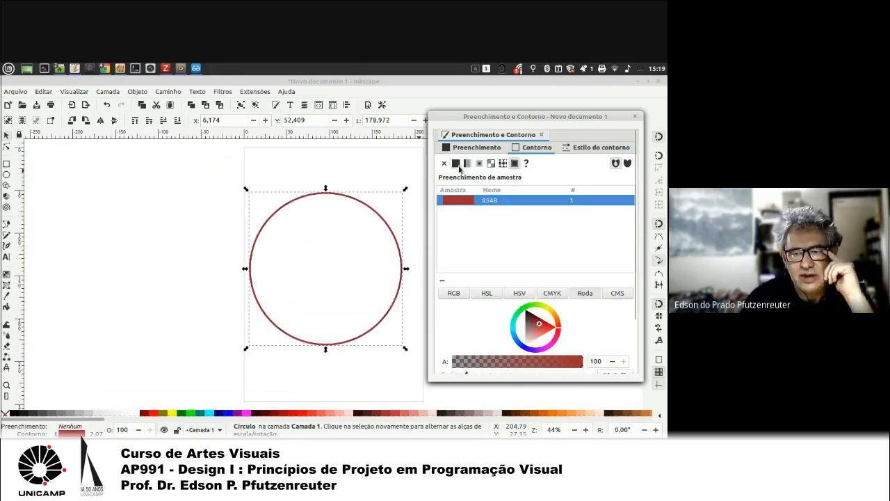
Step: Give the circle's outline a flat black colour (000000ff) and set its stroke width to 5,065 mm
{"action": "left_click", "coordinate": [455, 165]}
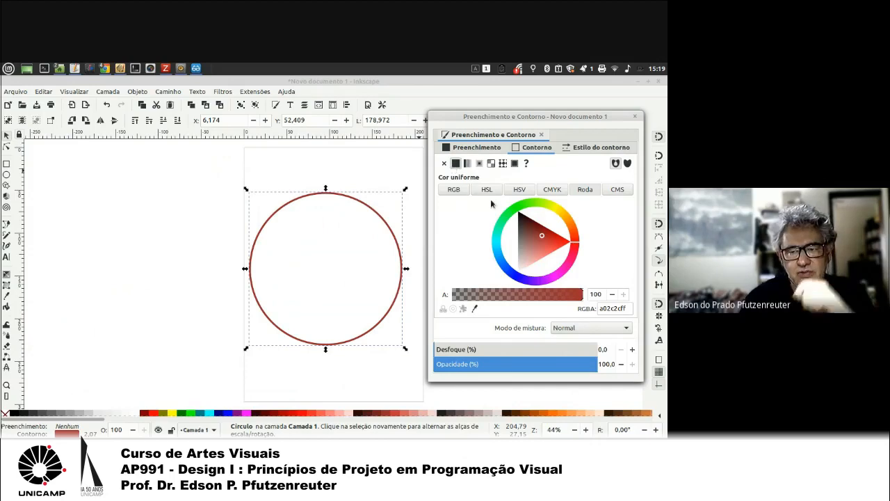
{"action": "left_click_drag", "start_coordinate": [539, 237], "coordinate": [504, 203]}
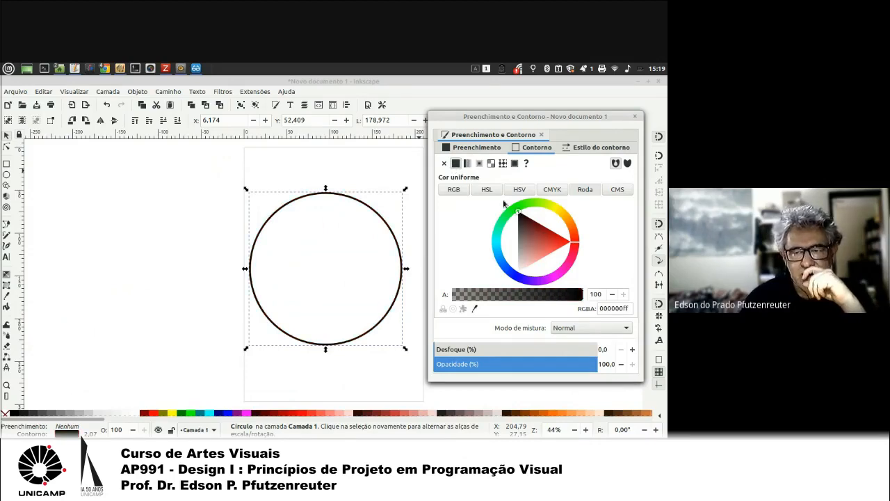
{"action": "left_click", "coordinate": [597, 149]}
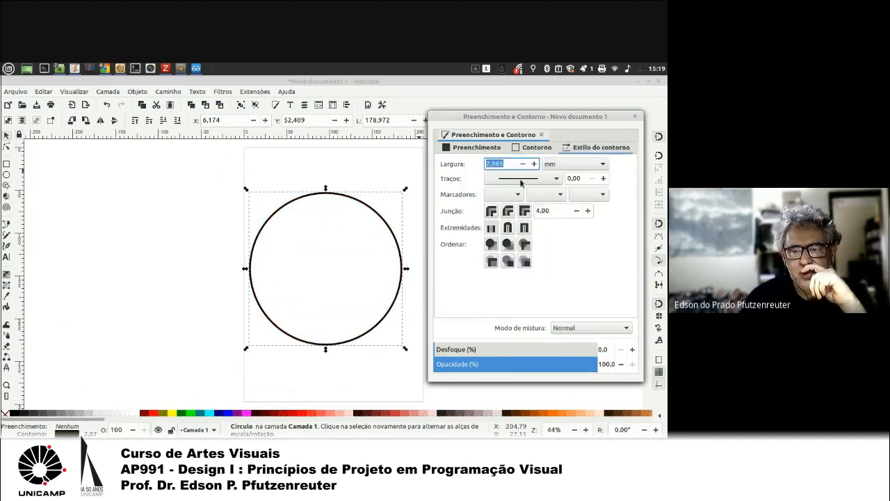
{"action": "left_click", "coordinate": [534, 164]}
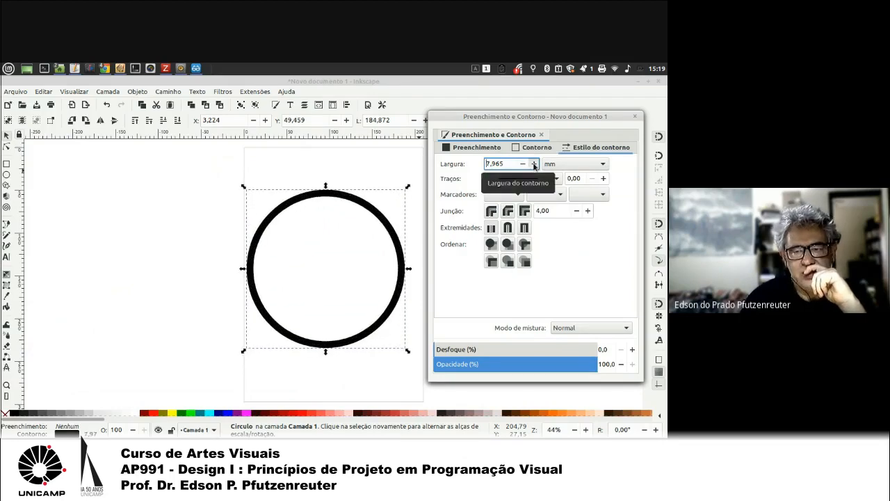
{"action": "left_click", "coordinate": [524, 164]}
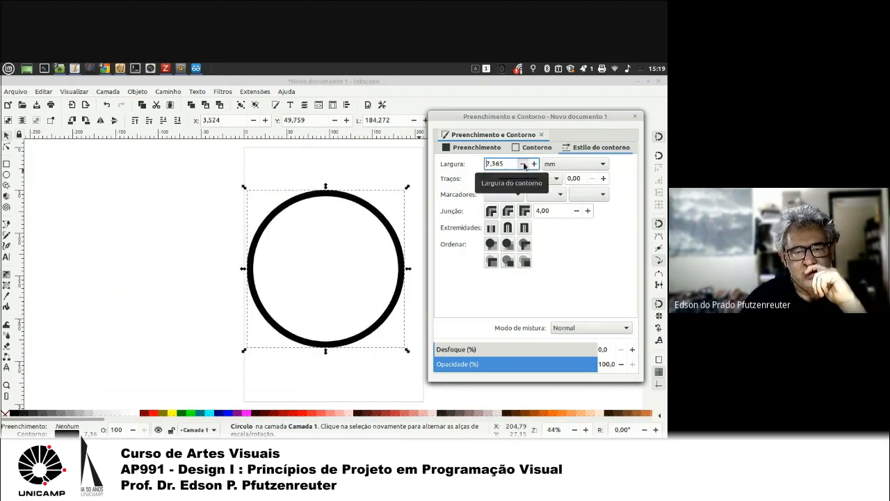
{"action": "left_click", "coordinate": [523, 165]}
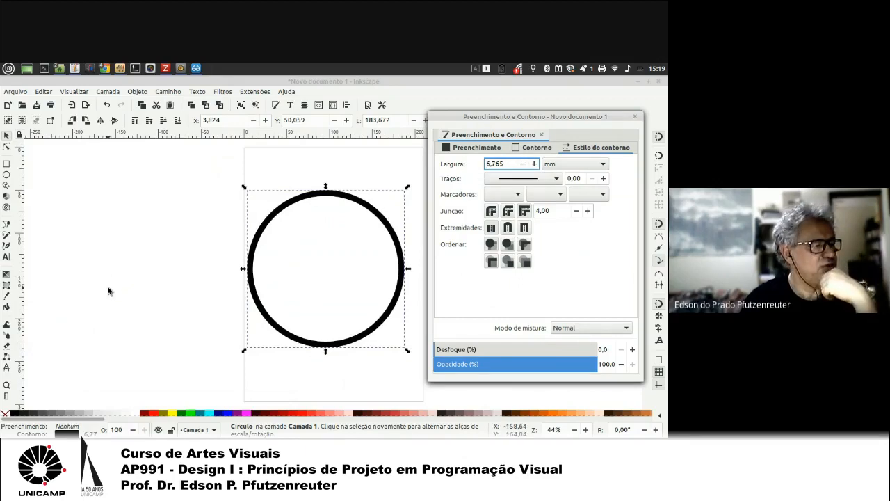
{"action": "left_click", "coordinate": [523, 165]}
{"action": "left_click", "coordinate": [523, 164]}
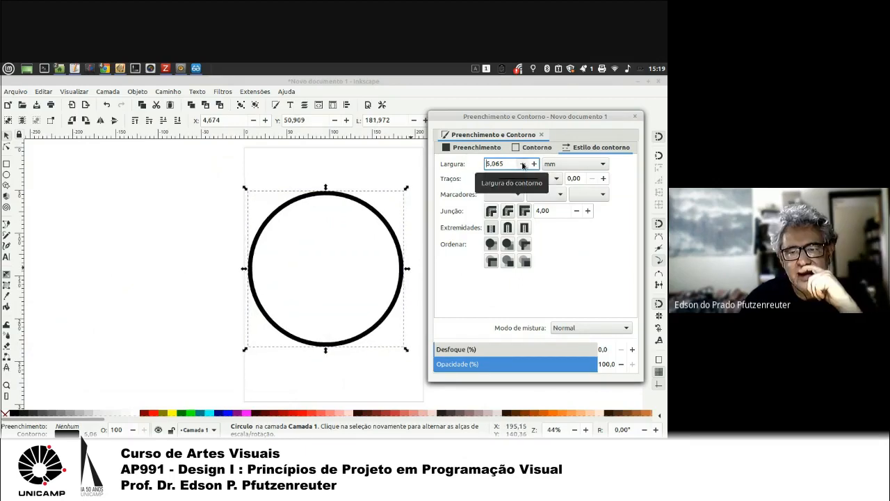
Step: Reduce the circle's stroke width to 3,865 mm and move the circle partly off the page to about X -81, Y 44 mm
{"action": "left_click", "coordinate": [524, 164]}
{"action": "left_click", "coordinate": [523, 165]}
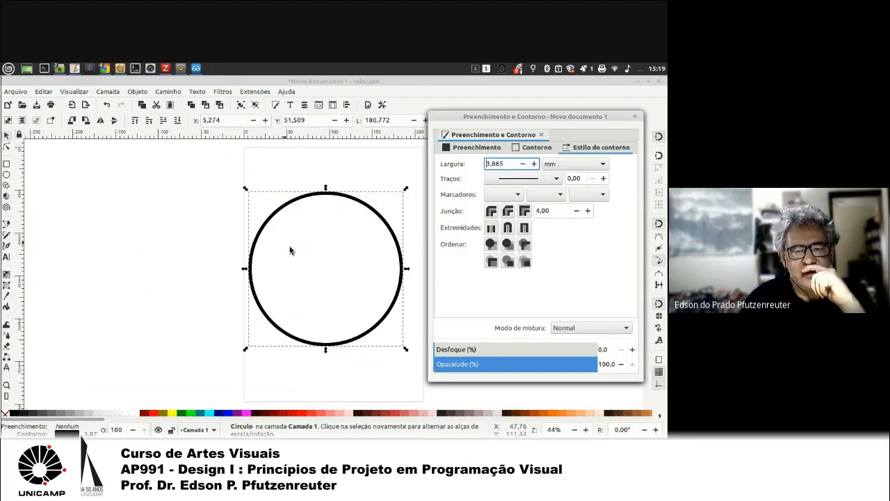
{"action": "left_click_drag", "start_coordinate": [272, 206], "coordinate": [199, 199]}
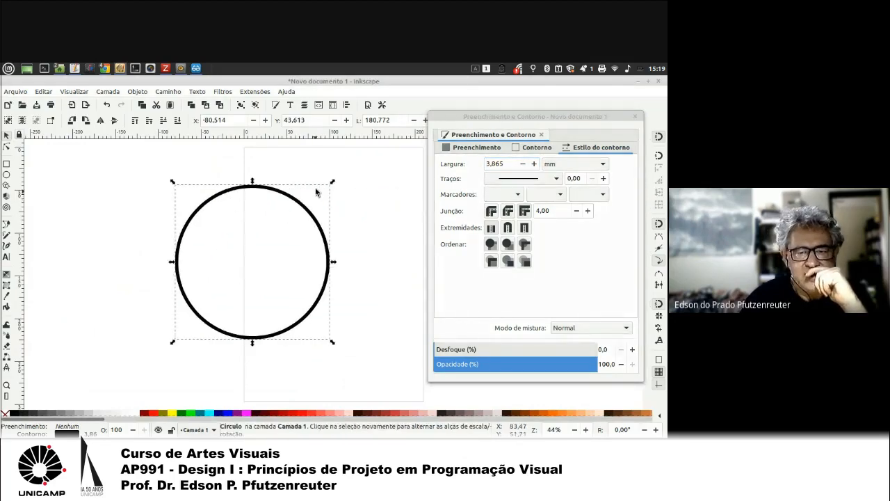
Step: Close the fill and stroke dialog and move the circle further left, to about X -142, Y 39 mm
{"action": "left_click_drag", "start_coordinate": [505, 119], "coordinate": [300, 175]}
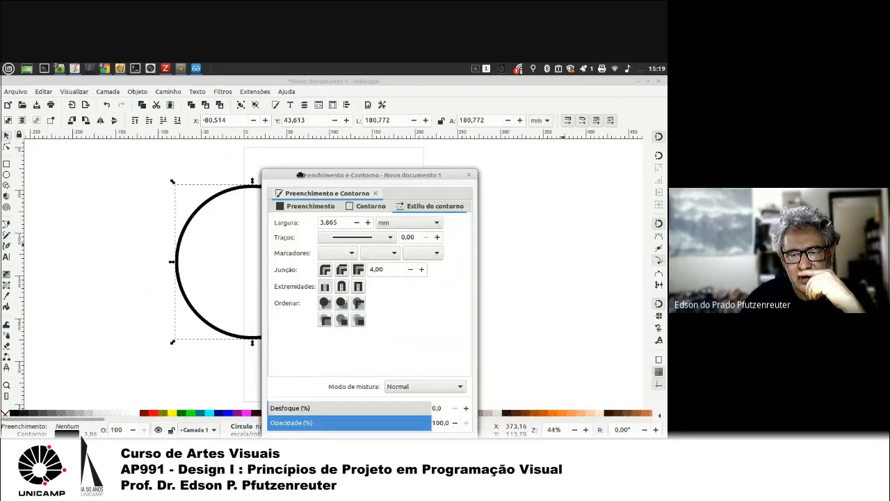
{"action": "left_click", "coordinate": [468, 174]}
{"action": "left_click_drag", "start_coordinate": [330, 291], "coordinate": [271, 280]}
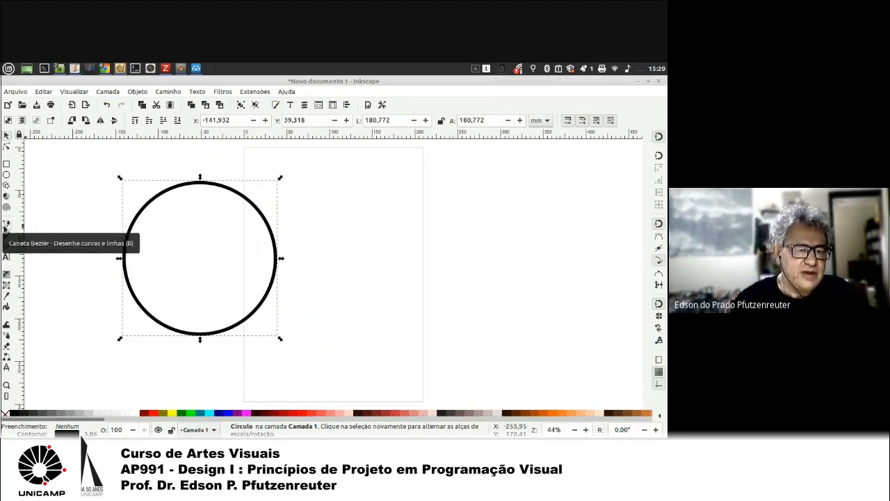
Step: Draw an open three-node Bézier curve about 88 by 156 mm on the page
{"action": "left_click", "coordinate": [6, 227]}
{"action": "left_click_drag", "start_coordinate": [322, 204], "coordinate": [355, 212]}
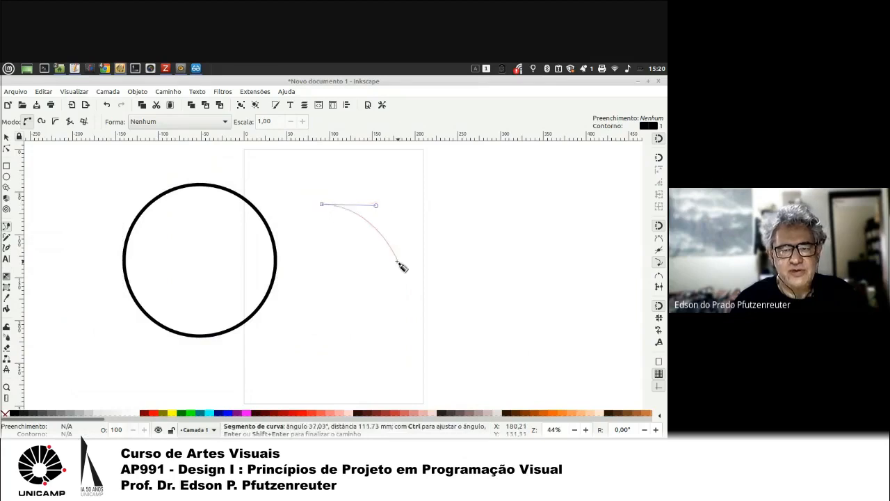
{"action": "left_click_drag", "start_coordinate": [344, 326], "coordinate": [356, 373]}
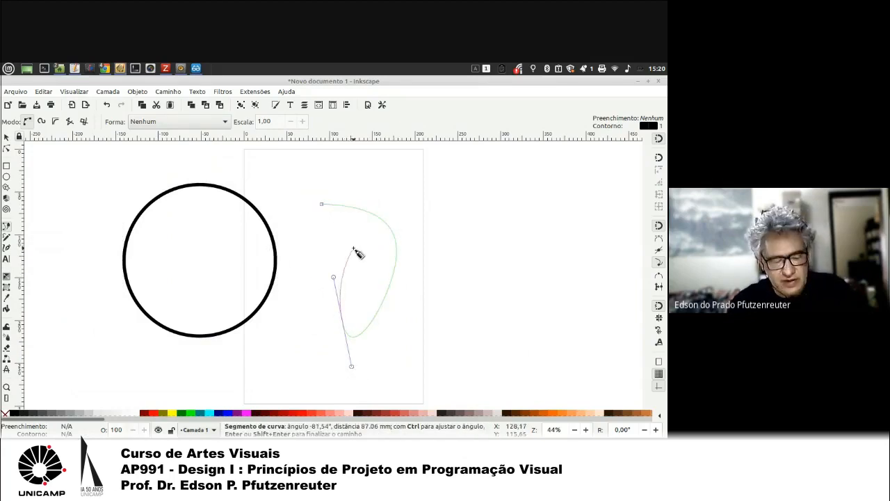
{"action": "key", "text": "Return"}
{"action": "left_click", "coordinate": [5, 138]}
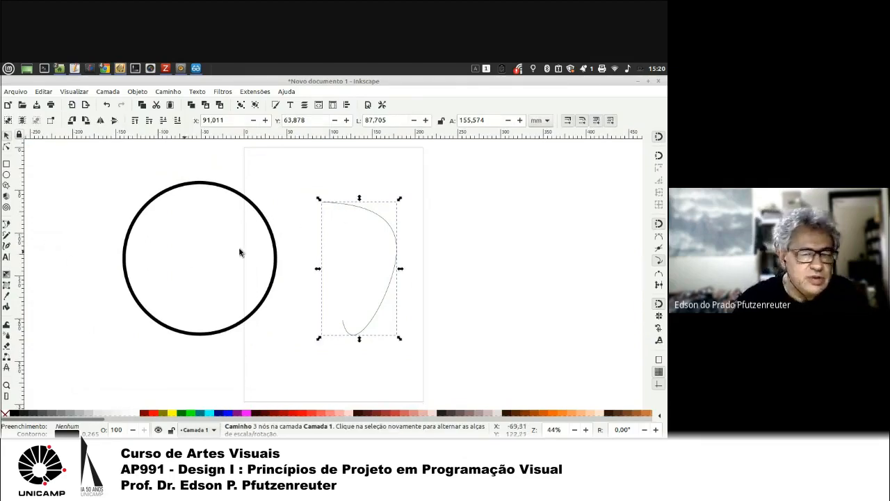
Step: Remove the open Bézier curve from the page
{"action": "left_click", "coordinate": [352, 208]}
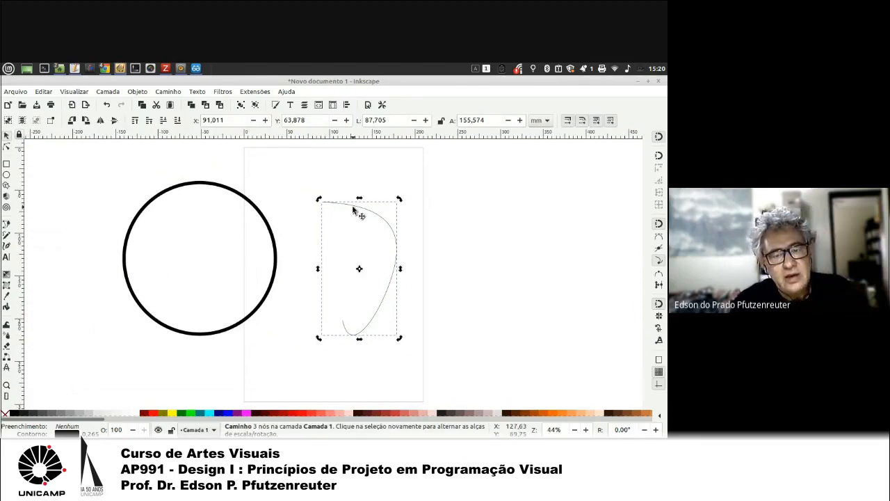
{"action": "right_click", "coordinate": [352, 208]}
{"action": "left_click", "coordinate": [397, 240]}
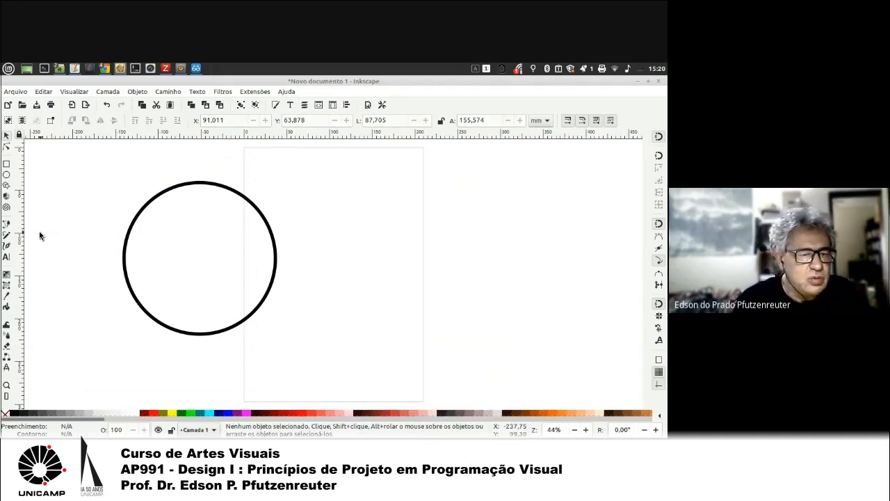
Step: Draw an irregular freehand pencil line on the page, then select all its nodes and delete them
{"action": "left_click", "coordinate": [7, 237]}
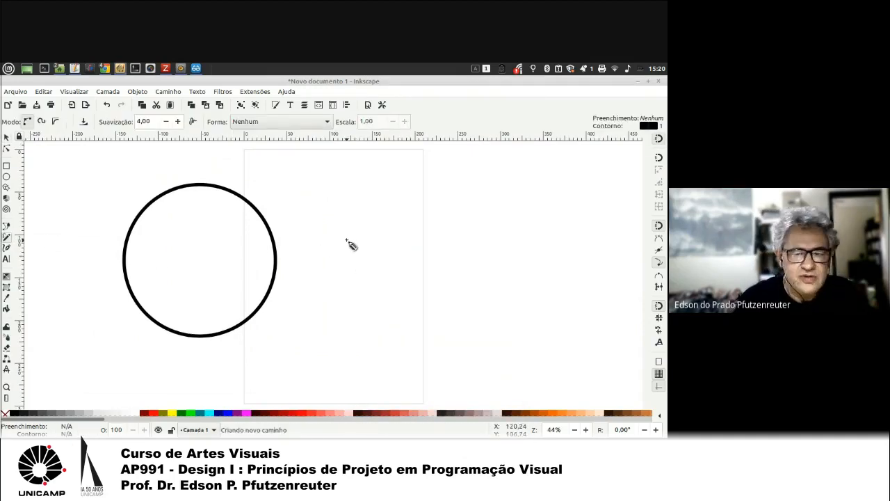
{"action": "mouse_move", "coordinate": [347, 240]}
{"action": "left_mouse_down"}
{"action": "mouse_move", "coordinate": [362, 209]}
{"action": "mouse_move", "coordinate": [368, 228]}
{"action": "mouse_move", "coordinate": [385, 234]}
{"action": "mouse_move", "coordinate": [390, 223]}
{"action": "mouse_move", "coordinate": [423, 257]}
{"action": "mouse_move", "coordinate": [386, 263]}
{"action": "mouse_move", "coordinate": [398, 272]}
{"action": "mouse_move", "coordinate": [376, 280]}
{"action": "left_mouse_up"}
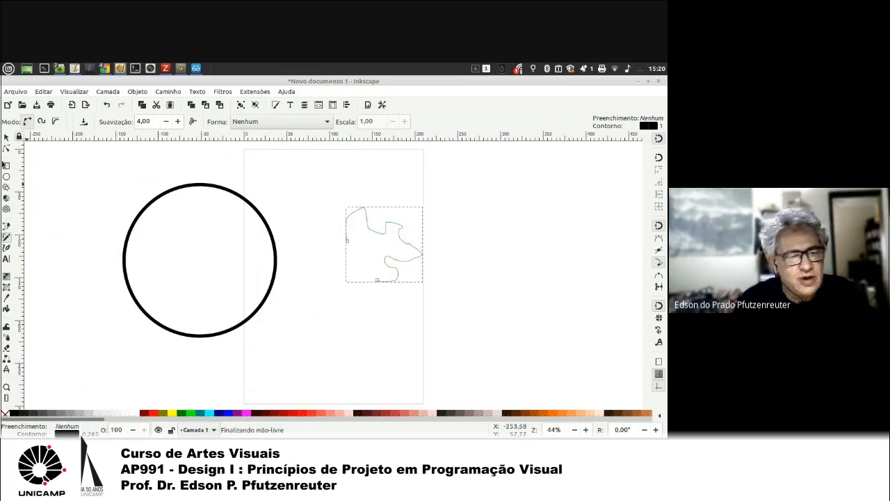
{"action": "left_click", "coordinate": [6, 149]}
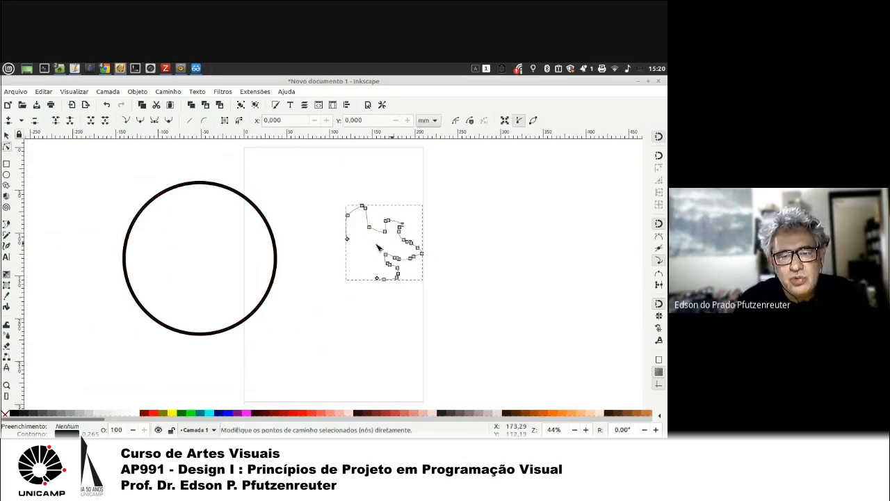
{"action": "left_click_drag", "start_coordinate": [324, 180], "coordinate": [452, 306]}
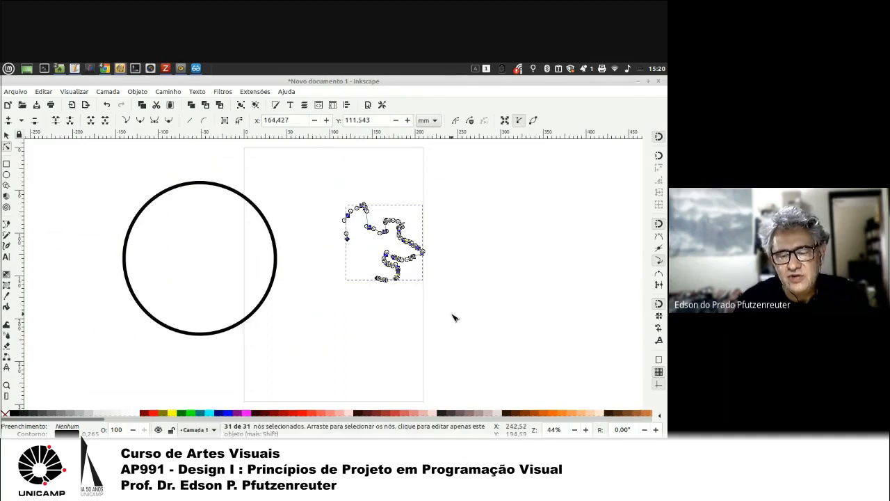
{"action": "key", "text": "Delete"}
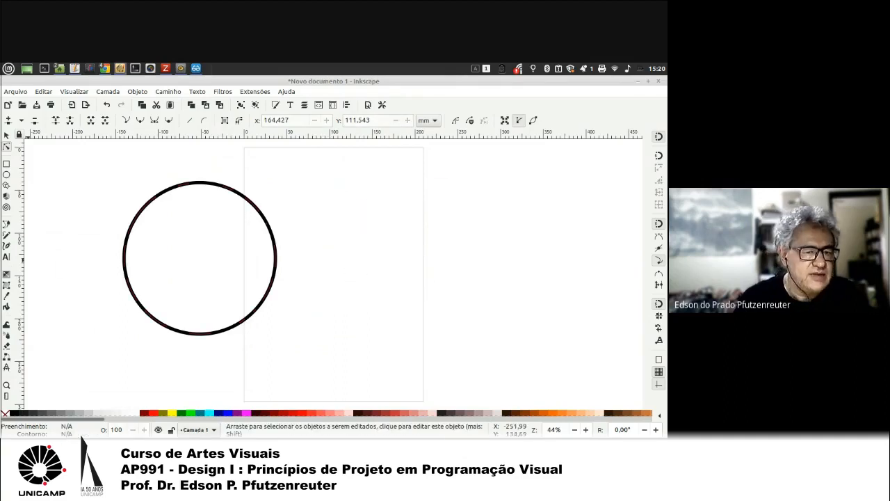
Step: Draw an S-shaped calligraphic stroke about 47 by 89 mm beside the circle
{"action": "left_click", "coordinate": [6, 248]}
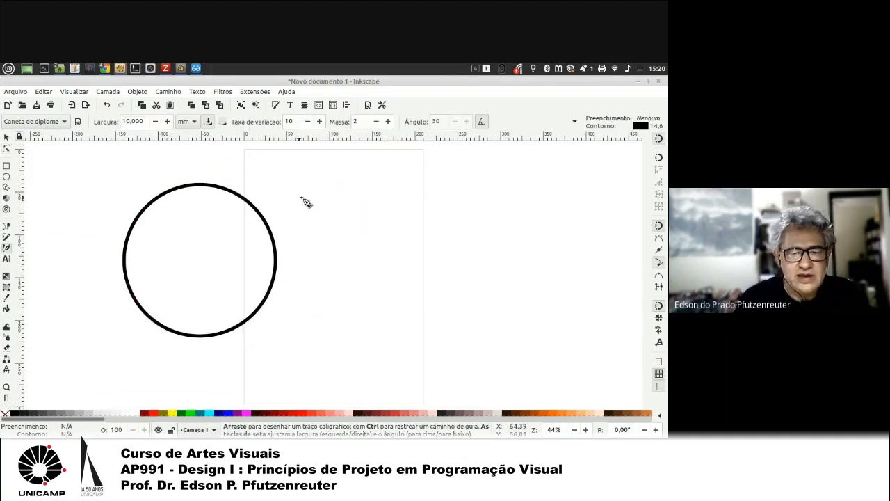
{"action": "mouse_move", "coordinate": [299, 207]}
{"action": "left_mouse_down"}
{"action": "mouse_move", "coordinate": [305, 243]}
{"action": "mouse_move", "coordinate": [325, 244]}
{"action": "mouse_move", "coordinate": [325, 282]}
{"action": "left_mouse_up"}
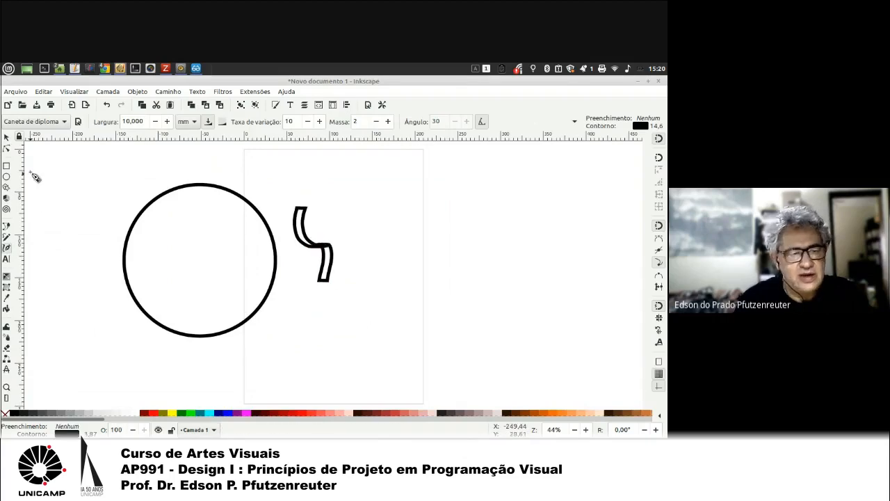
Step: Delete the calligraphic stroke and shift the circle slightly down and to the left
{"action": "left_click", "coordinate": [7, 137]}
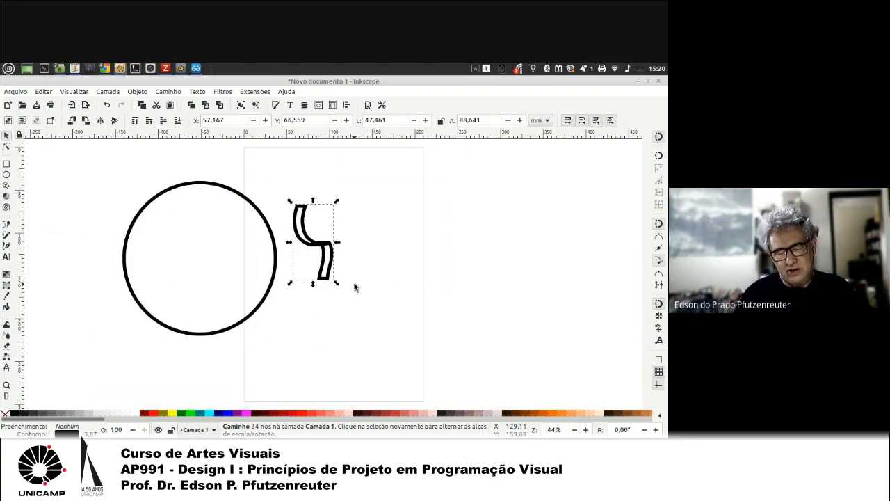
{"action": "key", "text": "Delete"}
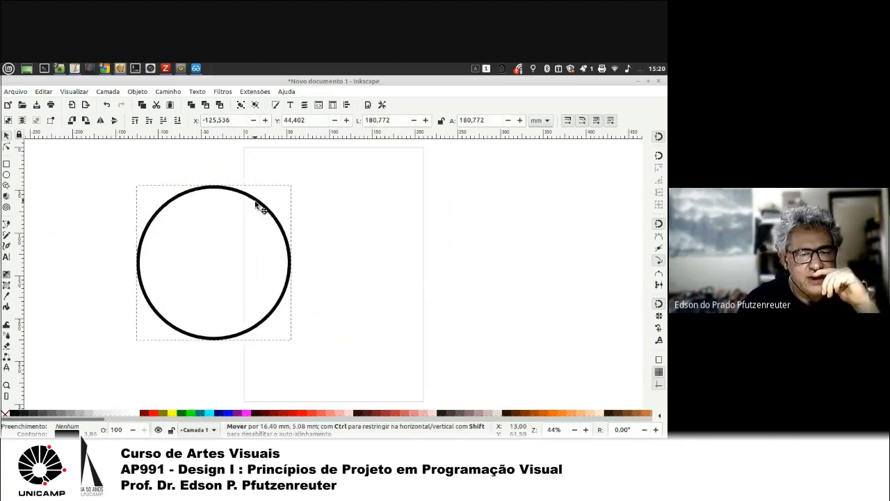
{"action": "left_click_drag", "start_coordinate": [258, 204], "coordinate": [254, 215]}
Step: Draw a closed two-node Bézier shape about 67 by 58 mm on the page, then undo it
{"action": "left_click", "coordinate": [7, 225]}
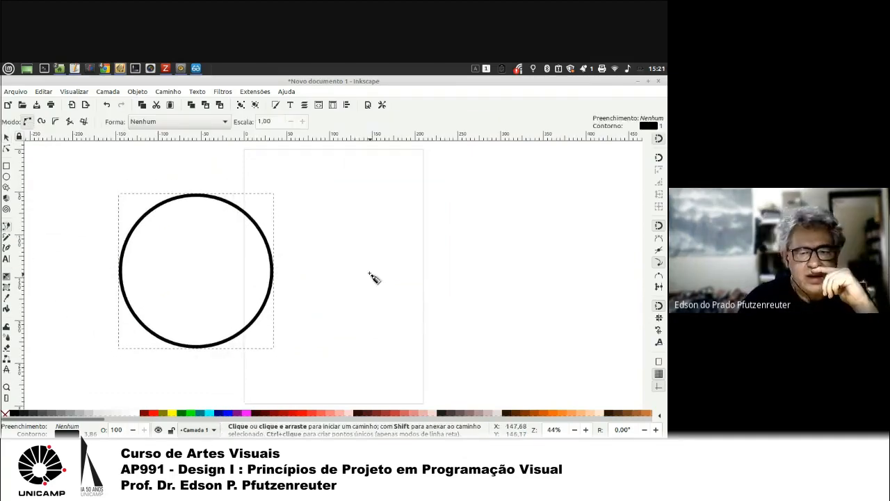
{"action": "left_click_drag", "start_coordinate": [318, 217], "coordinate": [371, 281]}
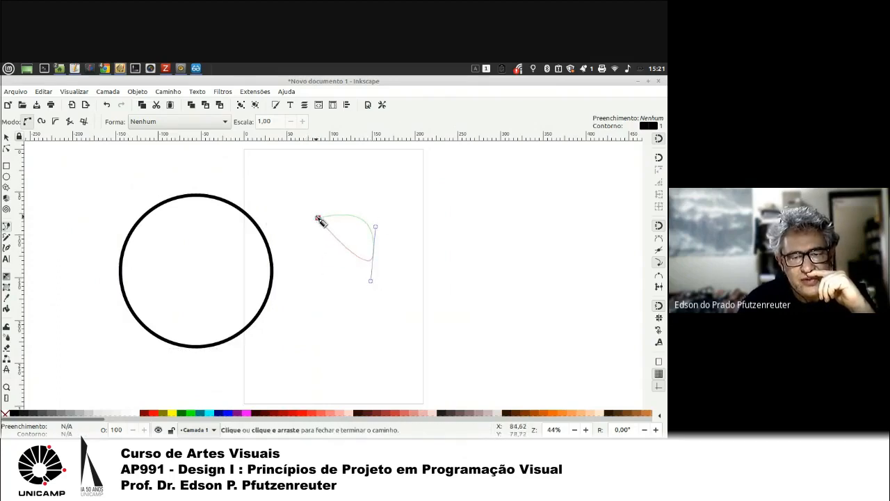
{"action": "left_click_drag", "start_coordinate": [318, 218], "coordinate": [332, 191]}
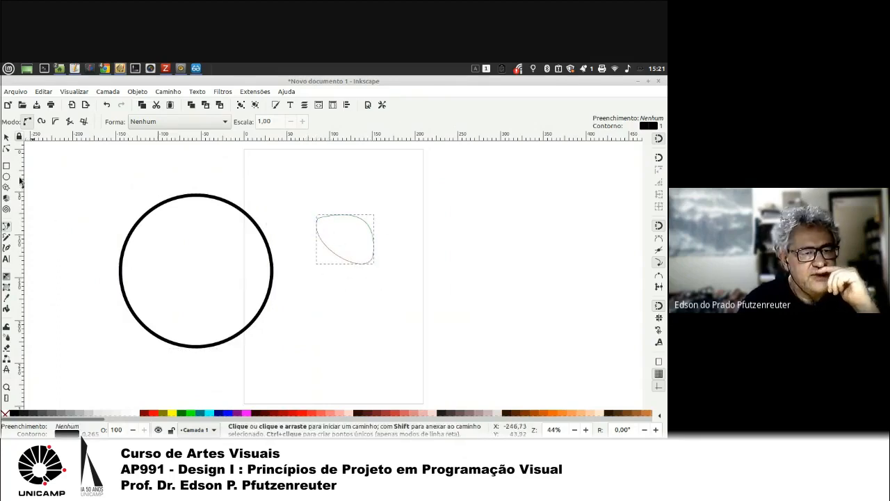
{"action": "left_click", "coordinate": [6, 138]}
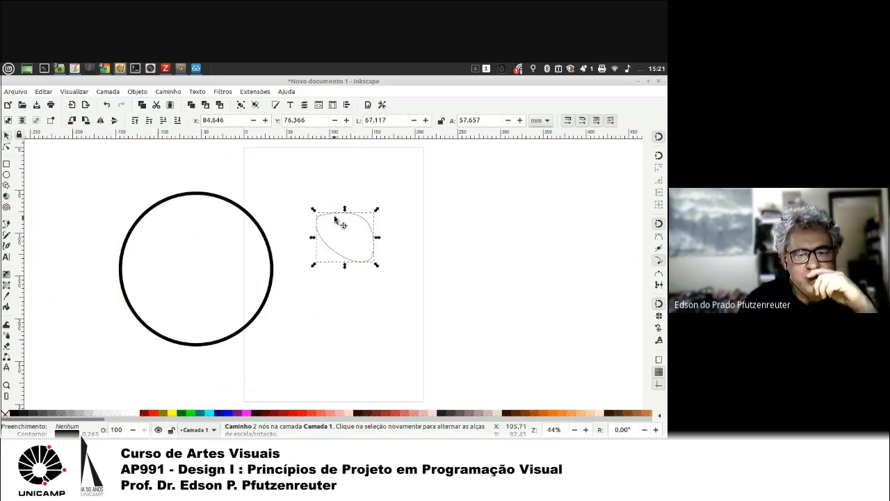
{"action": "left_click", "coordinate": [106, 103]}
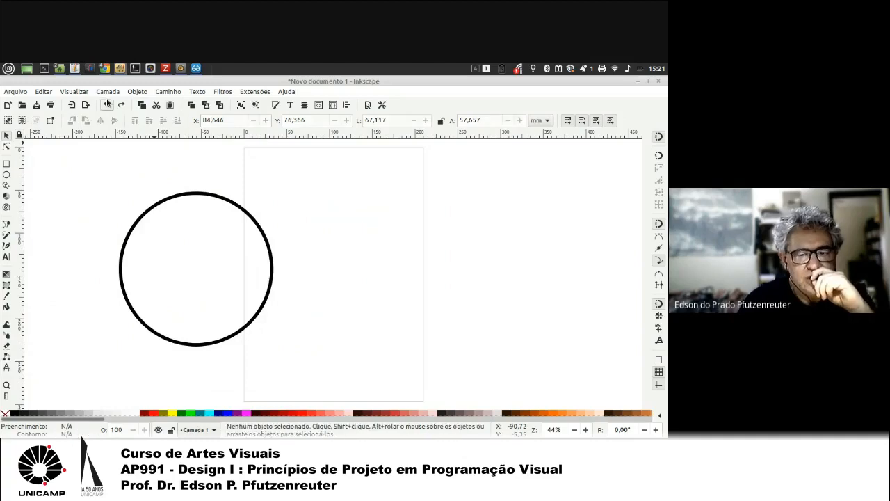
Step: Draw a closed straight-sided triangle with the Bézier pen, extending beyond the page's right edge, then undo it
{"action": "left_click", "coordinate": [5, 227]}
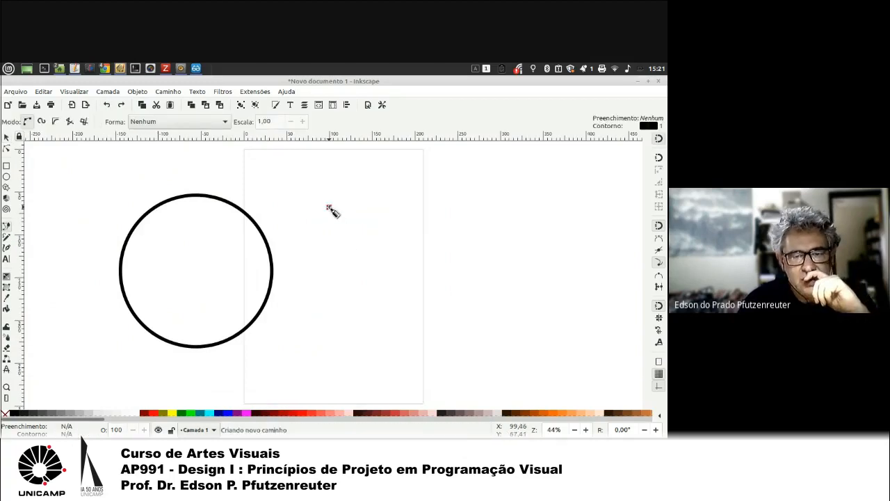
{"action": "left_click", "coordinate": [329, 206]}
{"action": "left_click", "coordinate": [528, 224]}
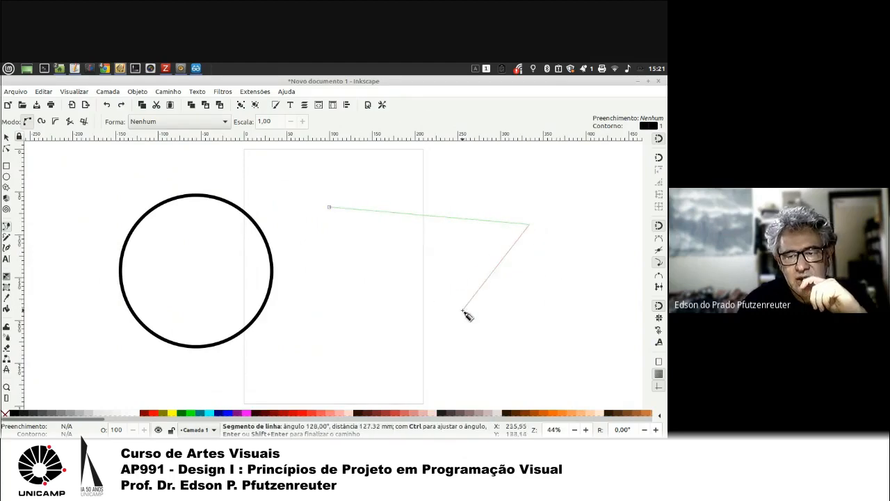
{"action": "left_click", "coordinate": [472, 300]}
{"action": "left_click", "coordinate": [330, 207]}
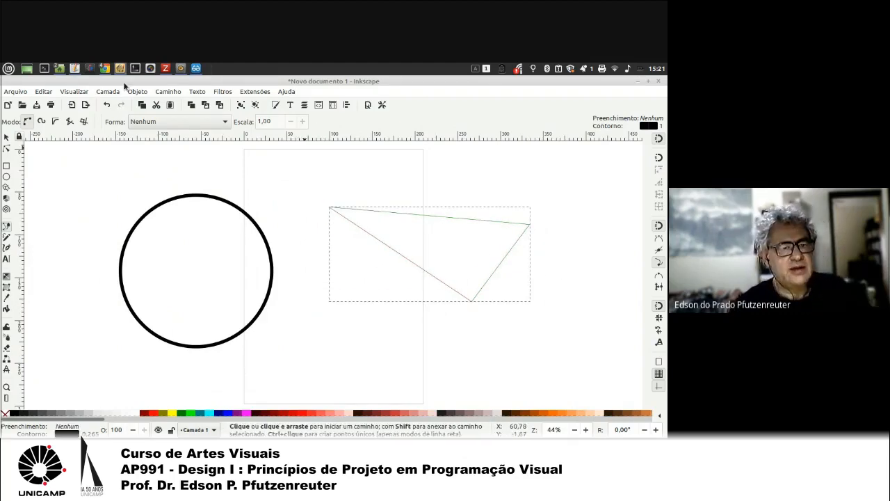
{"action": "key", "text": "ctrl+z"}
Step: Draw a single slightly slanted straight line with the Bézier pen, then undo it
{"action": "left_click", "coordinate": [321, 214]}
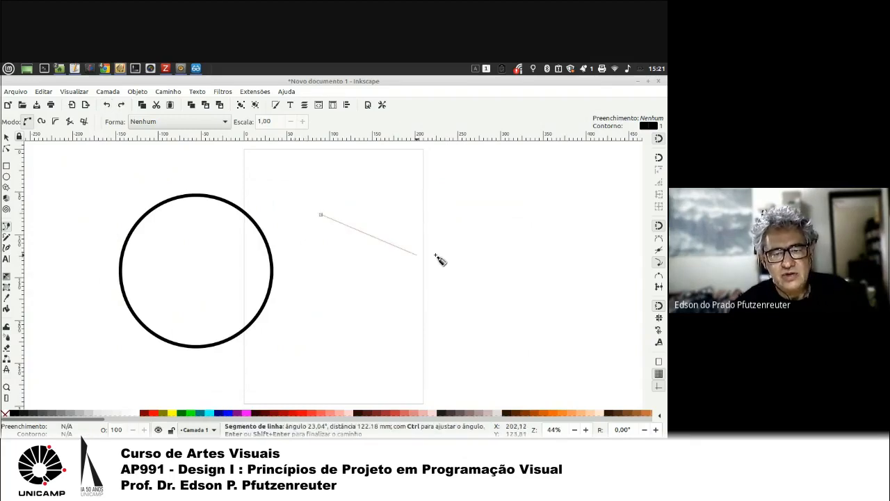
{"action": "left_click", "coordinate": [488, 198]}
{"action": "key", "text": "Return"}
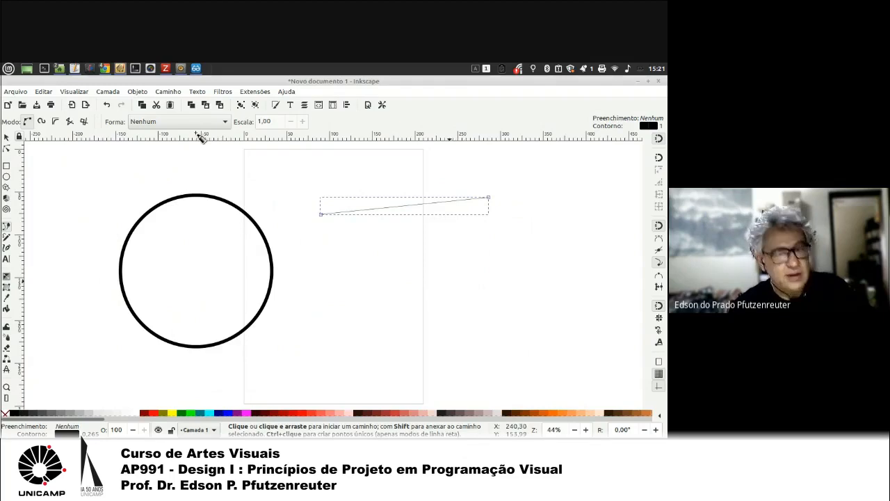
{"action": "left_click", "coordinate": [107, 105]}
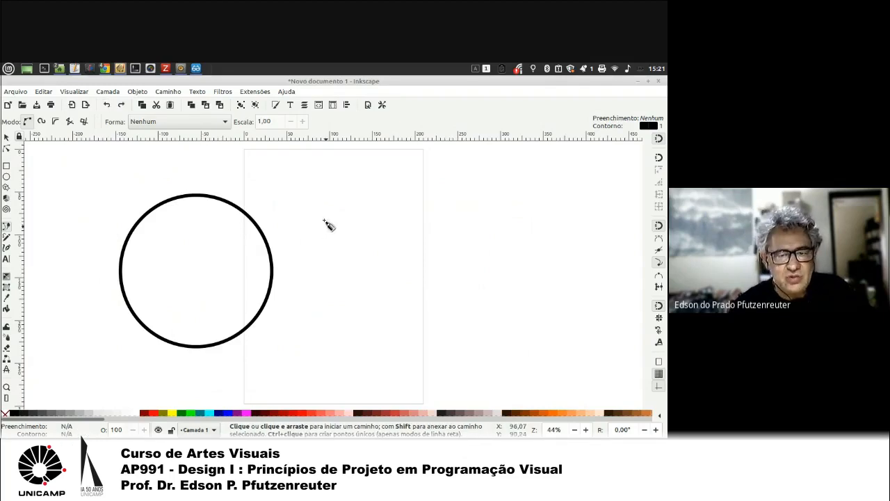
Step: Draw a horizontal straight line about 272 mm long with the Bézier pen and move it down to about Y 112 mm
{"action": "left_click", "coordinate": [323, 220]}
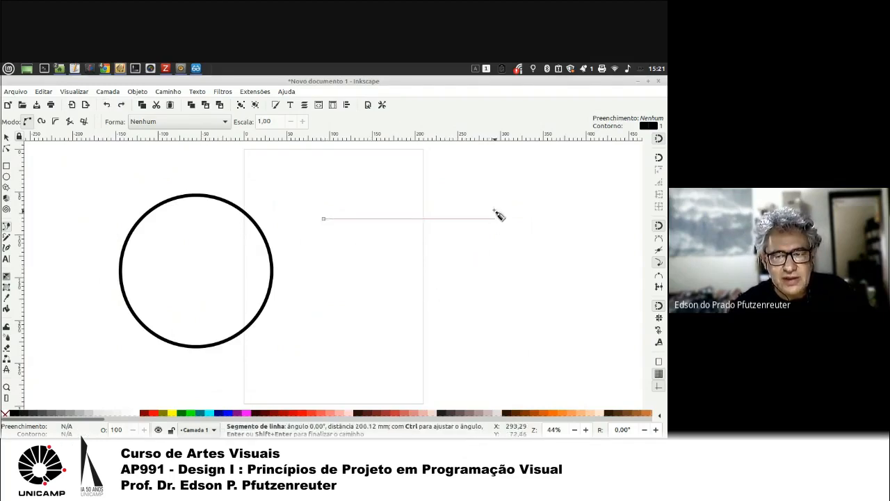
{"action": "left_click", "coordinate": [557, 219]}
{"action": "key", "text": "Return"}
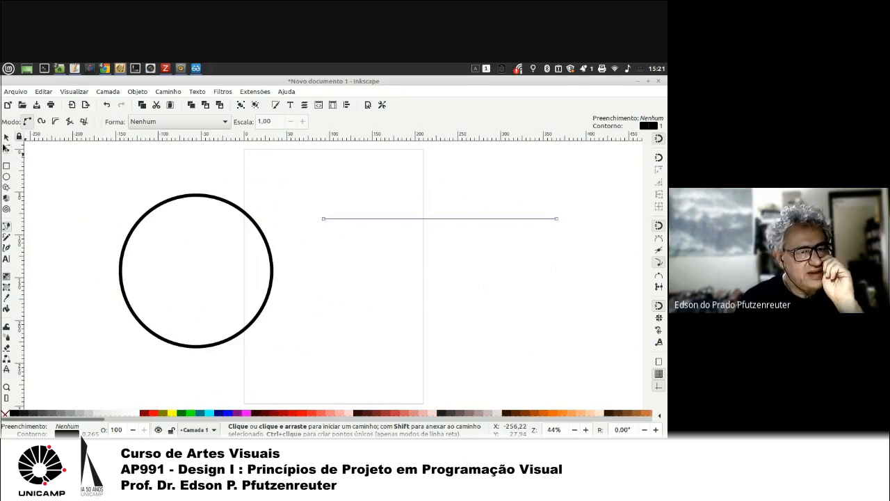
{"action": "left_click", "coordinate": [7, 137]}
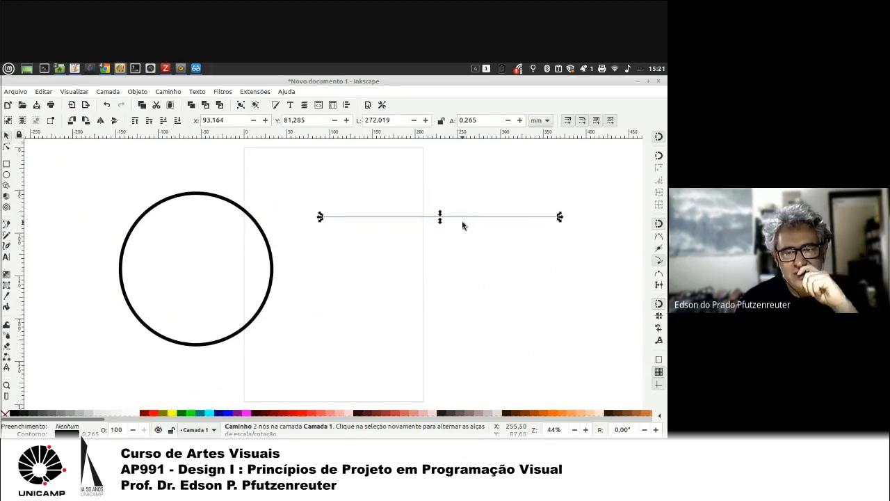
{"action": "left_click_drag", "start_coordinate": [464, 221], "coordinate": [469, 247]}
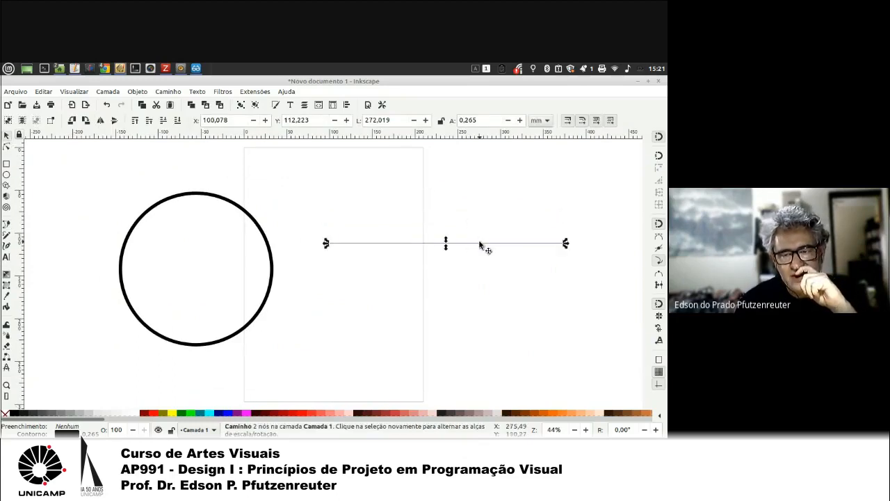
Step: Rotate the straight line 45 degrees about its centre, then return it to horizontal
{"action": "left_click", "coordinate": [480, 244]}
{"action": "left_click_drag", "start_coordinate": [566, 244], "coordinate": [503, 314]}
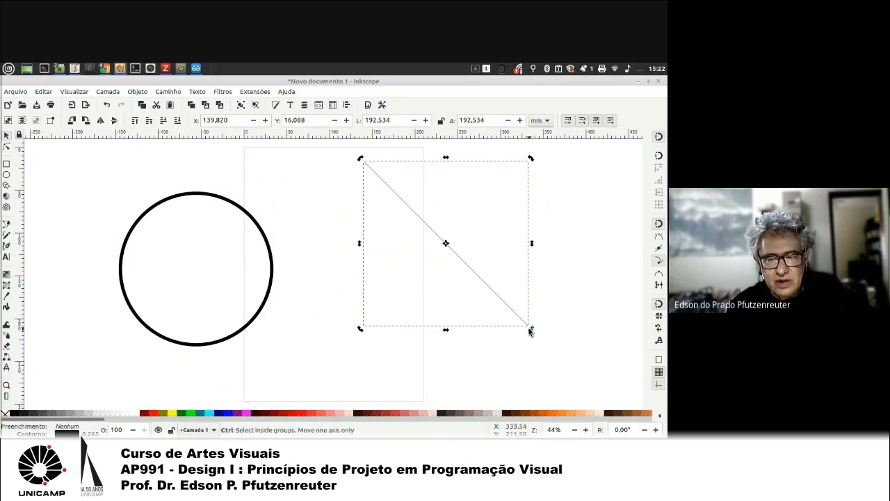
{"action": "left_click_drag", "start_coordinate": [530, 331], "coordinate": [377, 248]}
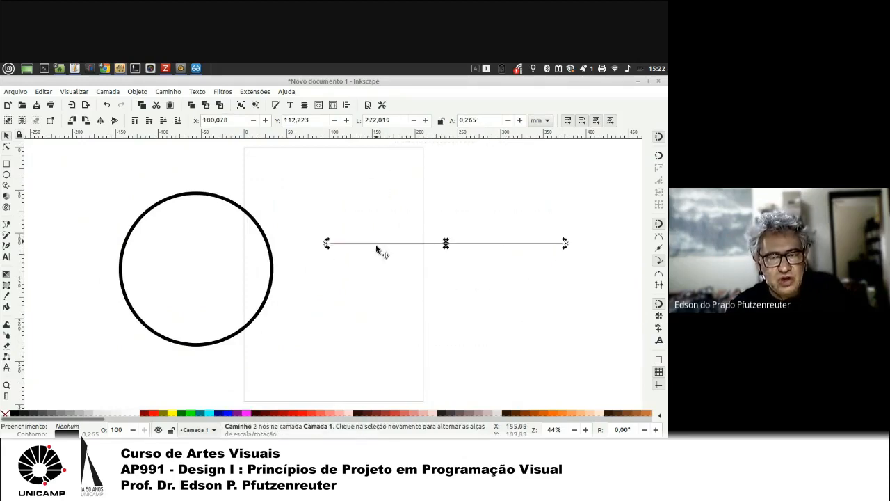
Step: Move the horizontal line slightly to about X 108, Y 117 mm, then rotate it a little about its centre and undo the rotation
{"action": "mouse_move", "coordinate": [482, 246]}
{"action": "left_mouse_down"}
{"action": "mouse_move", "coordinate": [480, 215]}
{"action": "mouse_move", "coordinate": [471, 290]}
{"action": "mouse_move", "coordinate": [496, 244]}
{"action": "mouse_move", "coordinate": [489, 250]}
{"action": "left_mouse_up"}
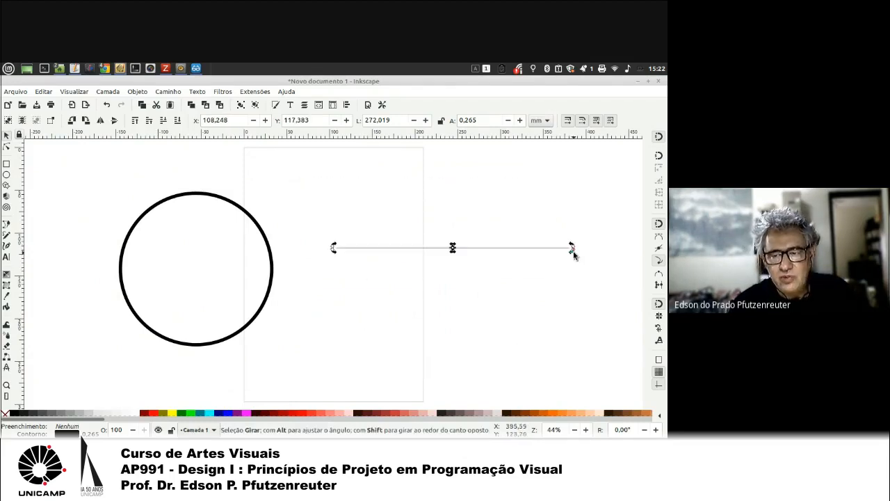
{"action": "left_click_drag", "start_coordinate": [576, 254], "coordinate": [571, 230]}
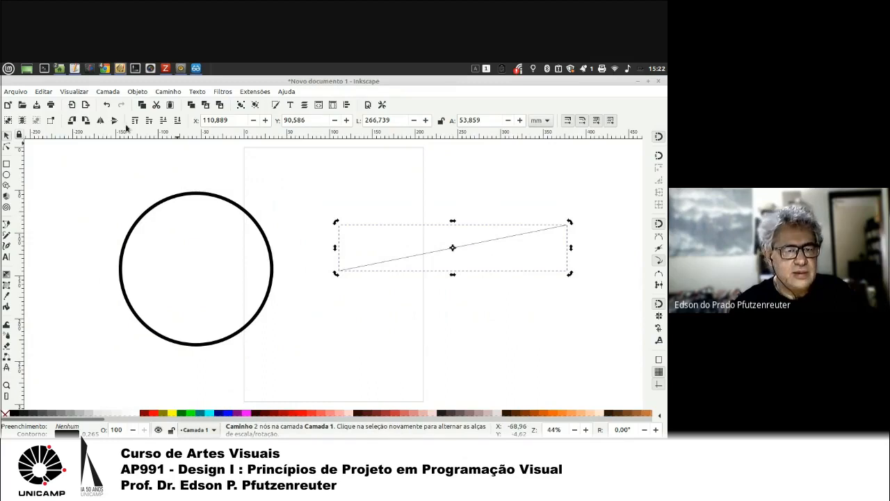
{"action": "key", "text": "ctrl+z"}
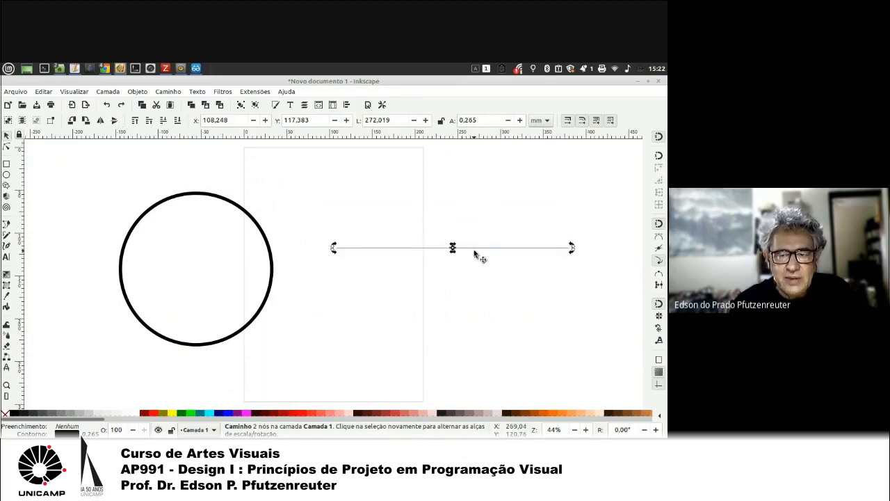
Step: Move the horizontal line down the page while stamping parallel copies of it, then undo the copies and the line's moves
{"action": "left_click_drag", "start_coordinate": [475, 251], "coordinate": [427, 371]}
{"action": "key", "text": "space"}
{"action": "key", "text": "space"}
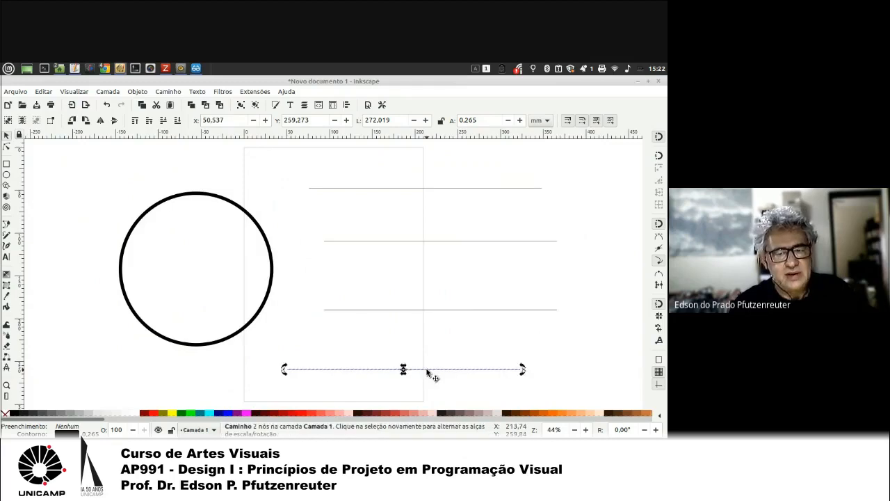
{"action": "left_click", "coordinate": [103, 108]}
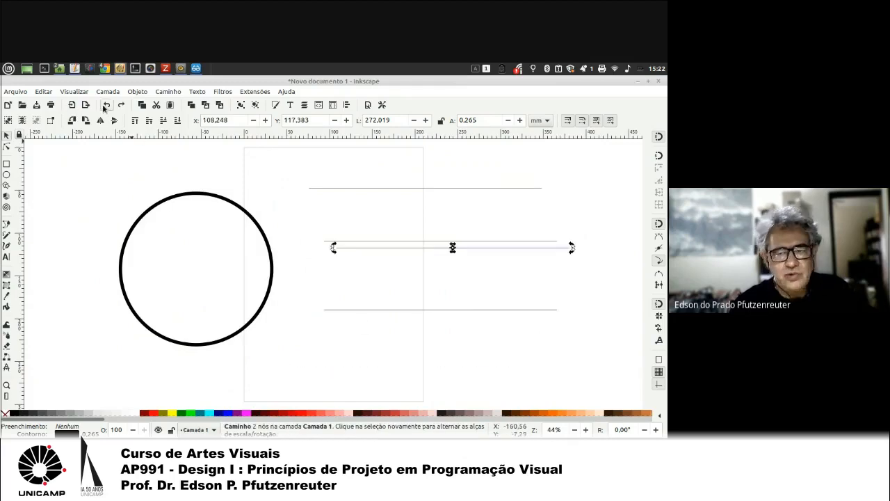
{"action": "left_click", "coordinate": [103, 108]}
{"action": "left_click", "coordinate": [103, 108]}
{"action": "left_click", "coordinate": [103, 107]}
{"action": "left_click", "coordinate": [103, 107]}
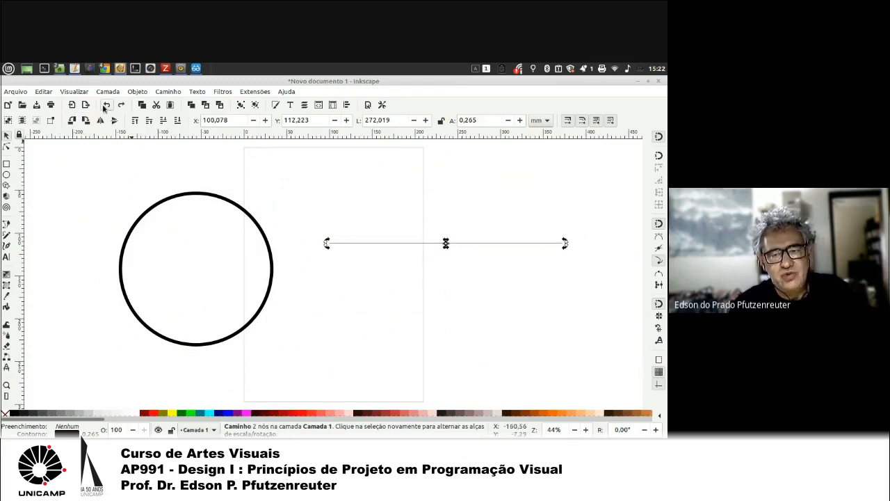
Step: Rotate the horizontal line about its centre in 15-degree increments, stamping a copy at each to form a full radial pattern
{"action": "left_click_drag", "start_coordinate": [565, 244], "coordinate": [445, 318]}
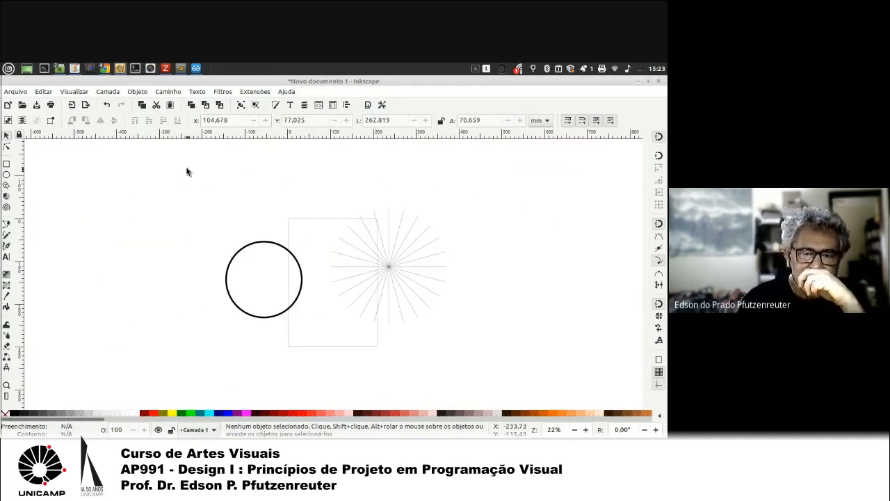
Step: Select the circle and all radial lines and centre them on both the vertical and horizontal axes, relative to the selection area
{"action": "left_click_drag", "start_coordinate": [179, 177], "coordinate": [479, 365]}
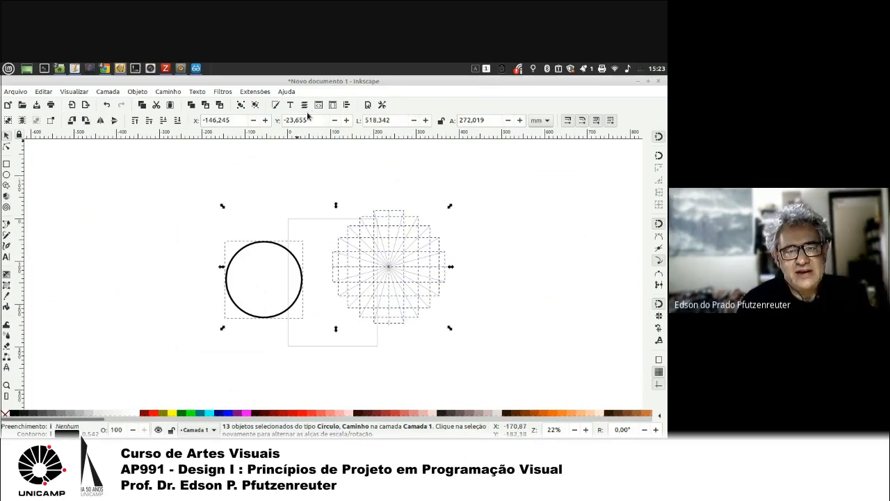
{"action": "left_click", "coordinate": [348, 107]}
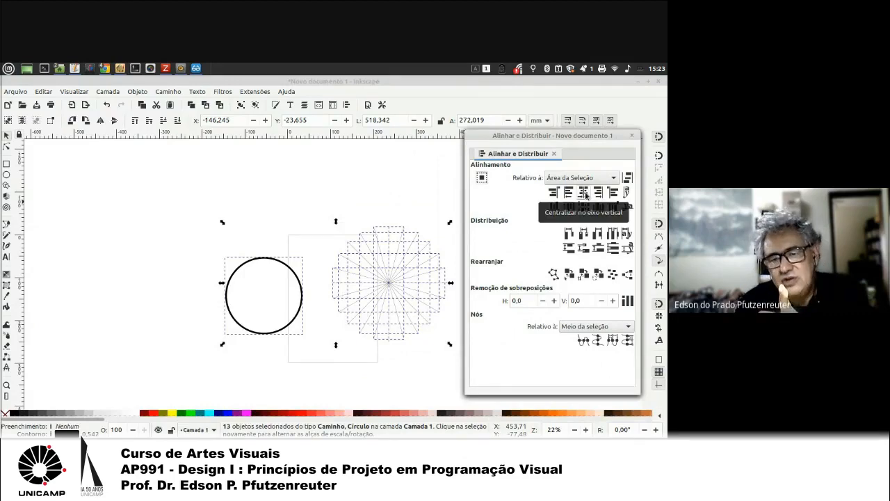
{"action": "left_click", "coordinate": [585, 195]}
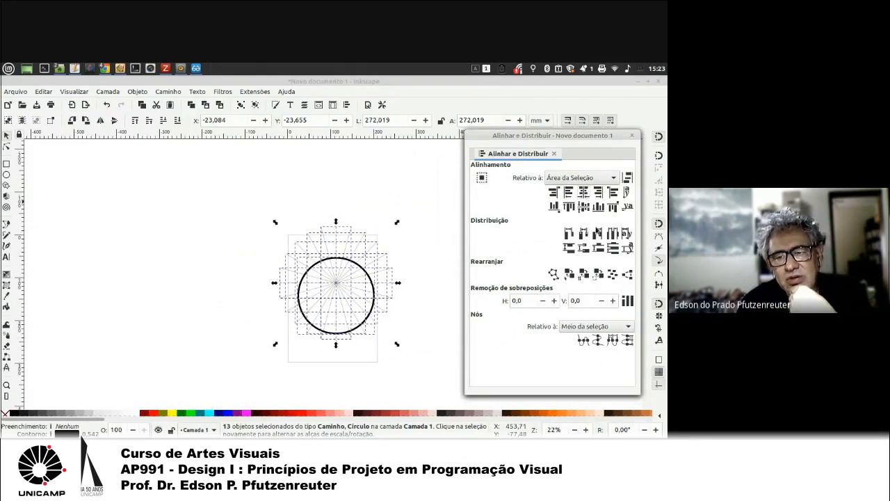
{"action": "left_click", "coordinate": [585, 209]}
{"action": "left_click", "coordinate": [632, 135]}
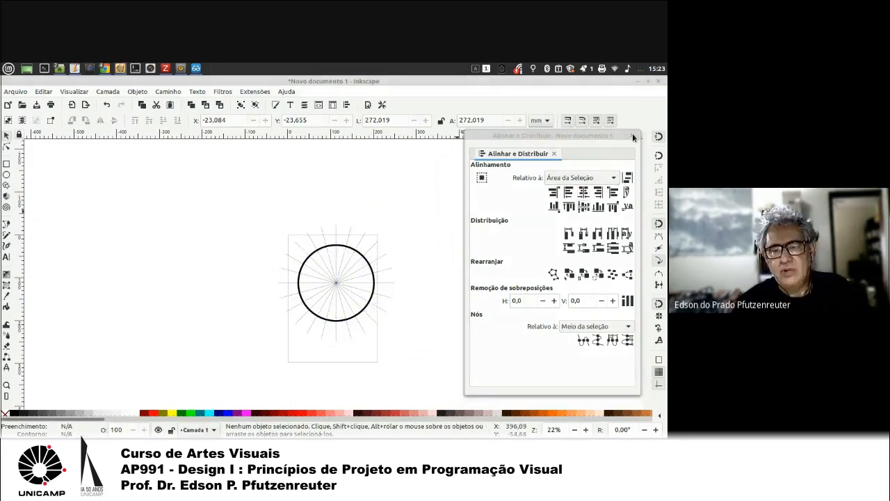
Step: Draw a curved petal with the Bézier pen on the circle's upper-right outline, spanning two neighbouring radial lines
{"action": "scroll", "coordinate": [321, 277], "scroll_direction": "up", "scroll_amount": 3}
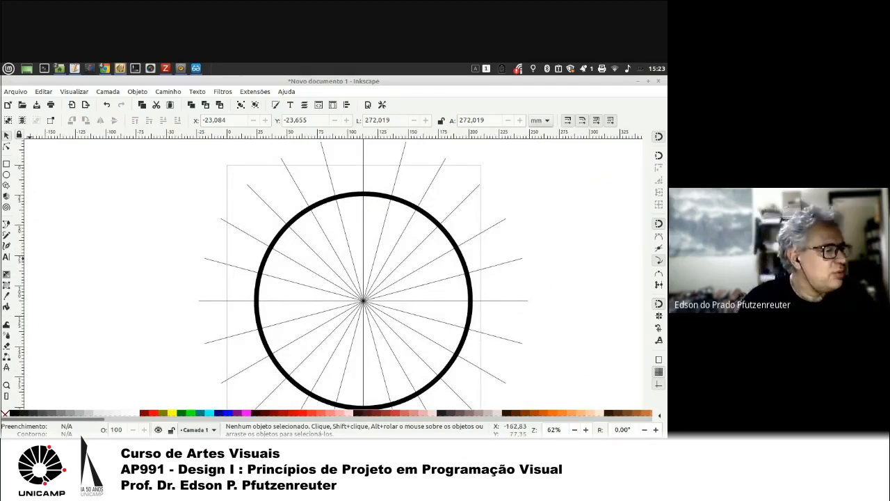
{"action": "left_click", "coordinate": [6, 224]}
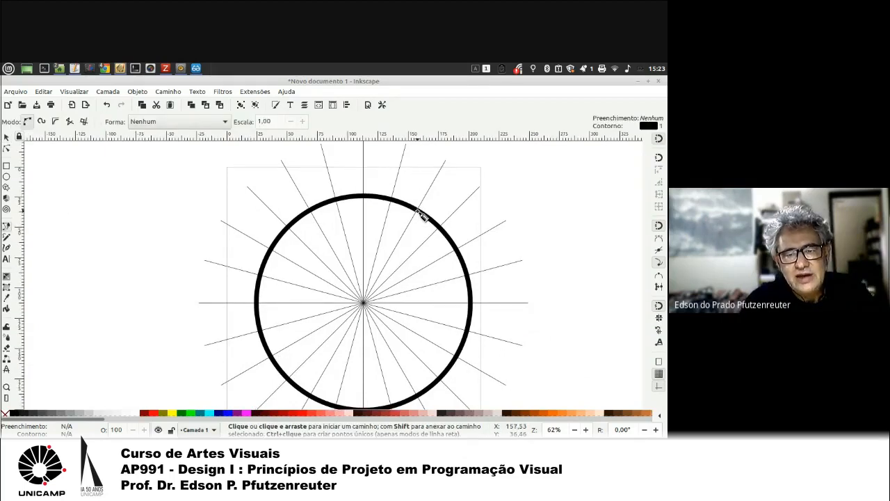
{"action": "left_click_drag", "start_coordinate": [418, 210], "coordinate": [451, 149]}
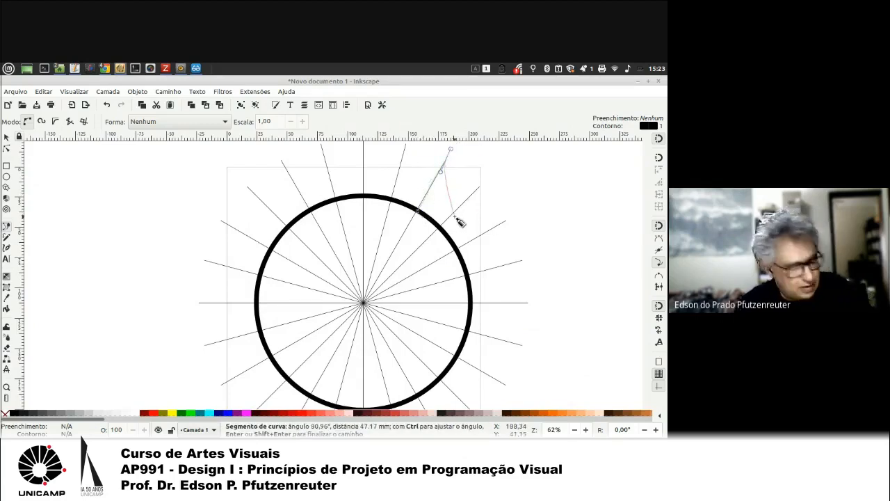
{"action": "key", "text": "Escape"}
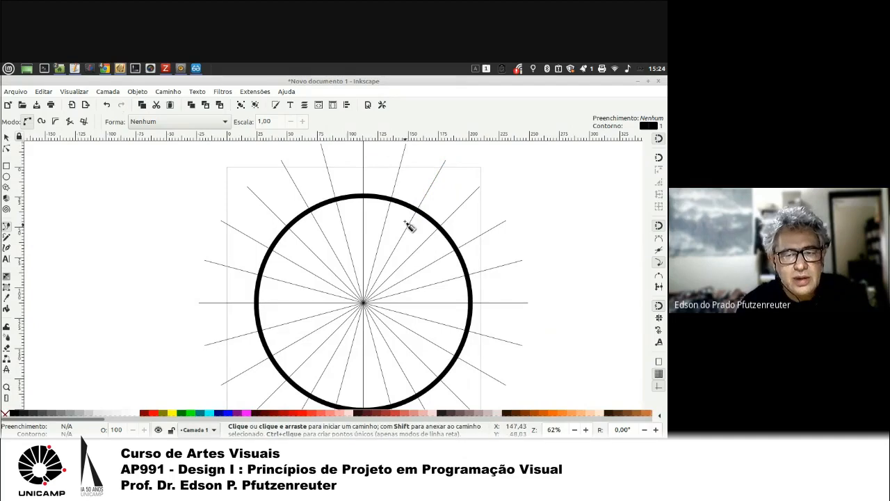
{"action": "left_click_drag", "start_coordinate": [417, 211], "coordinate": [425, 193]}
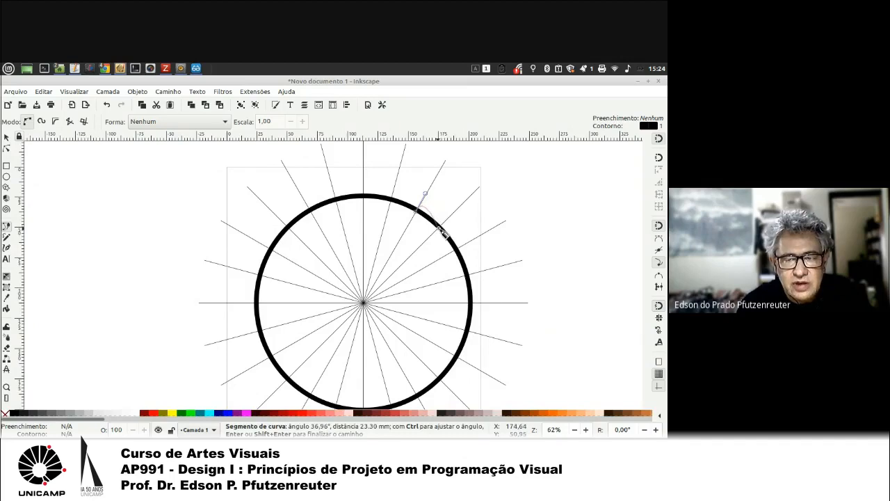
{"action": "left_click_drag", "start_coordinate": [443, 232], "coordinate": [403, 263]}
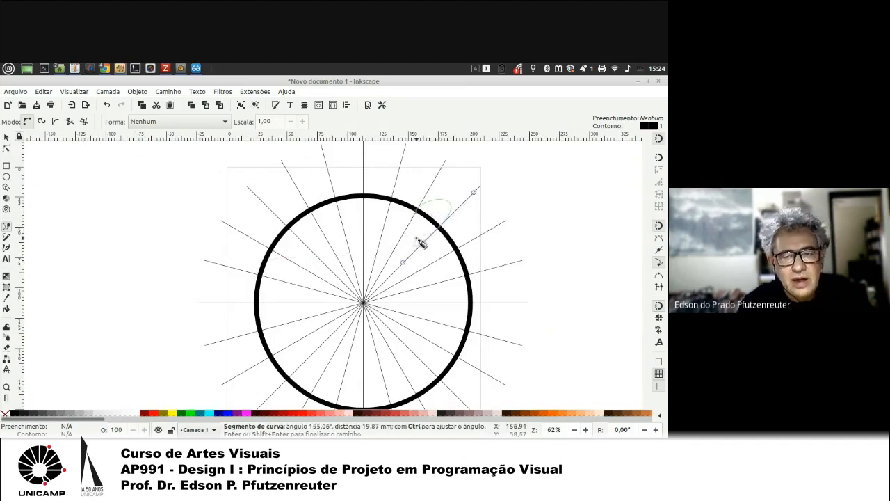
{"action": "key", "text": "Return"}
Step: Adjust the petal's curve handle with the node tool to round it into a shape about 30 by 28 mm
{"action": "key", "text": "n"}
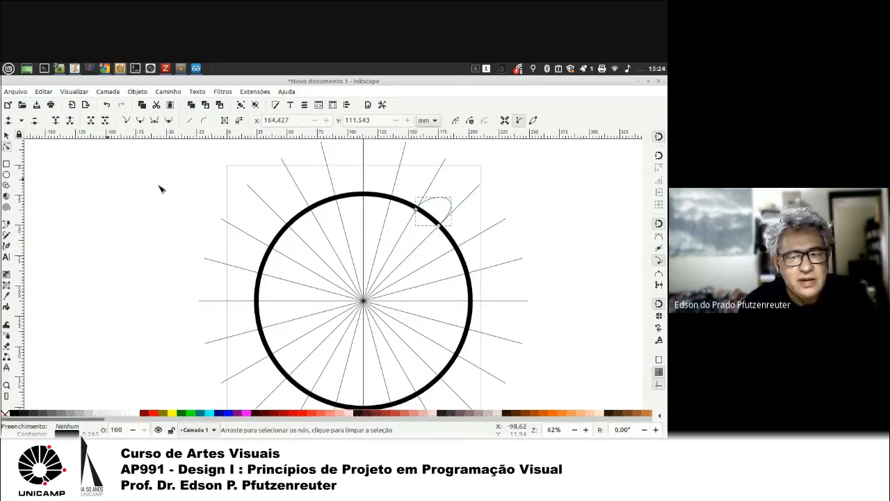
{"action": "left_click", "coordinate": [449, 203]}
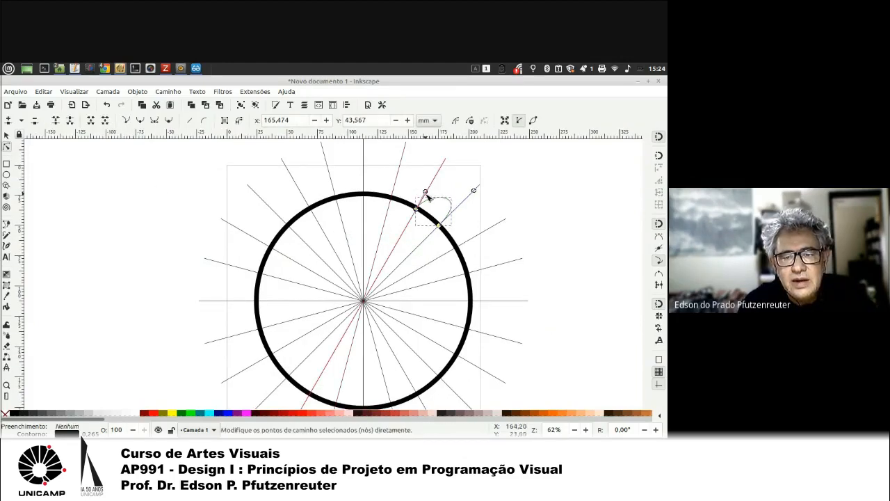
{"action": "left_click_drag", "start_coordinate": [426, 196], "coordinate": [427, 181]}
{"action": "scroll", "coordinate": [416, 208], "scroll_direction": "up", "scroll_amount": 2}
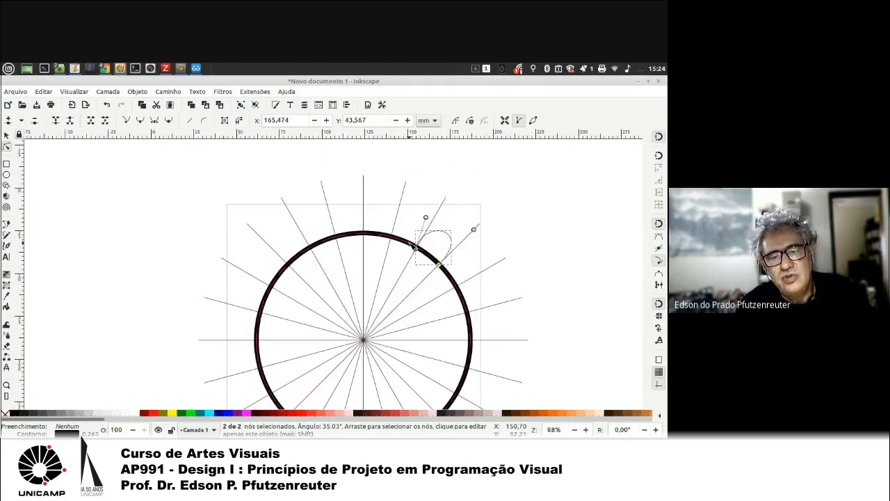
{"action": "left_click_drag", "start_coordinate": [426, 258], "coordinate": [430, 254]}
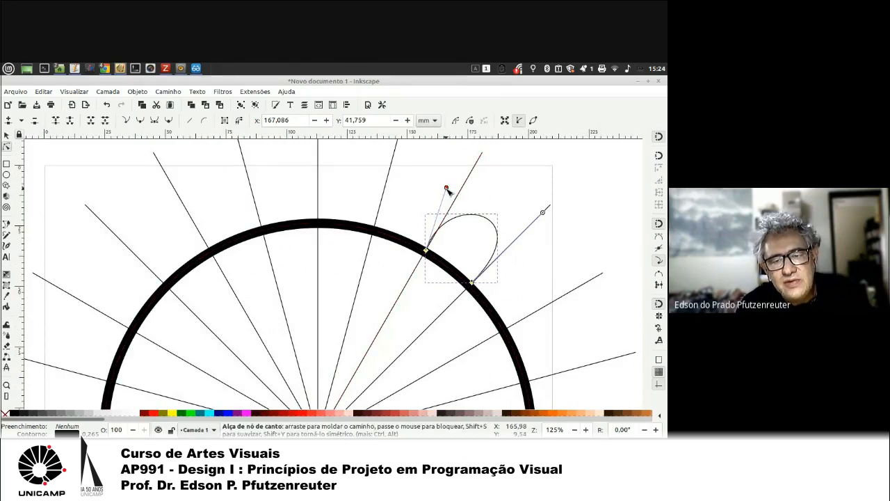
{"action": "left_click_drag", "start_coordinate": [448, 188], "coordinate": [455, 190]}
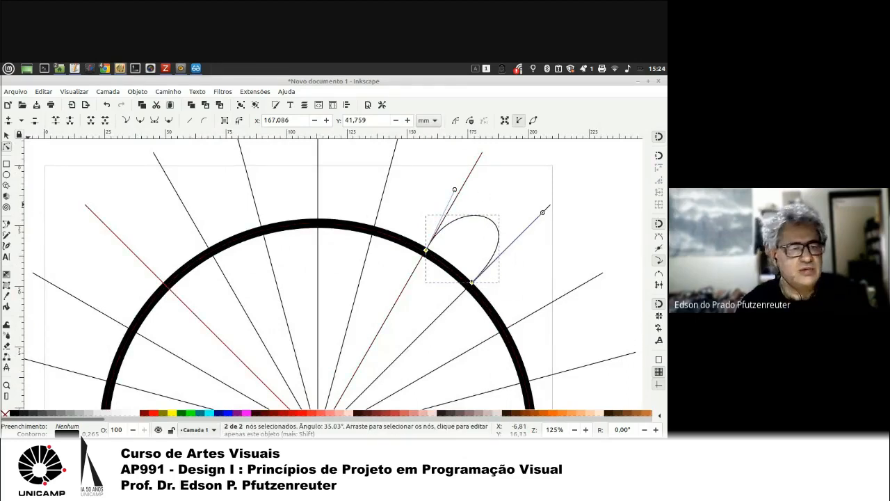
Step: Try rotating the petal about its own centre, undo that, and move its rotation centre to where the radial lines cross
{"action": "left_click", "coordinate": [6, 135]}
{"action": "scroll", "coordinate": [256, 199], "scroll_direction": "down", "scroll_amount": 2}
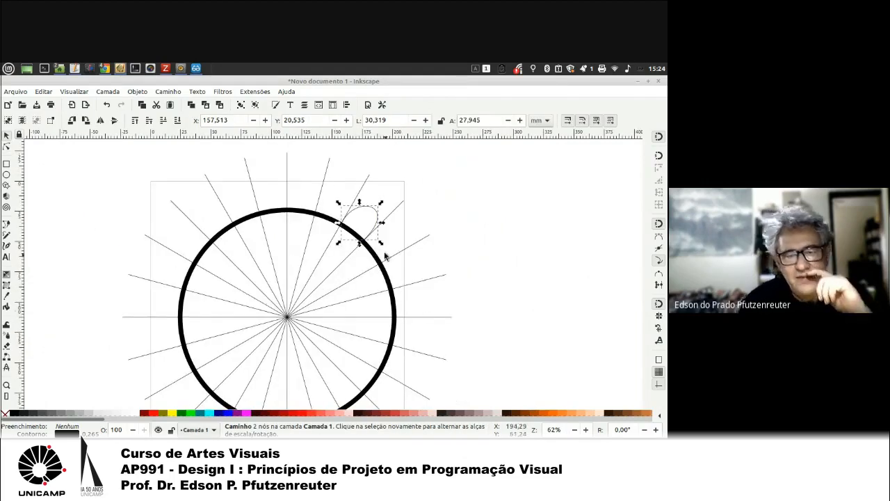
{"action": "left_click", "coordinate": [376, 216]}
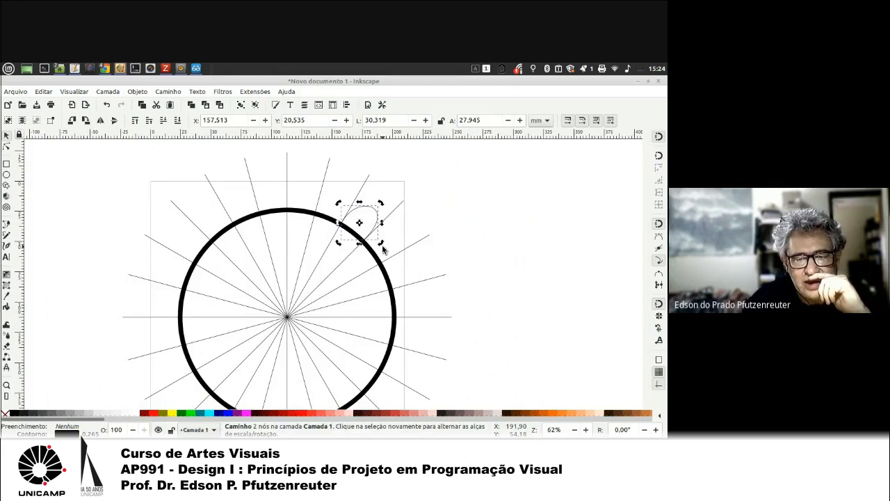
{"action": "left_click_drag", "start_coordinate": [381, 247], "coordinate": [339, 203]}
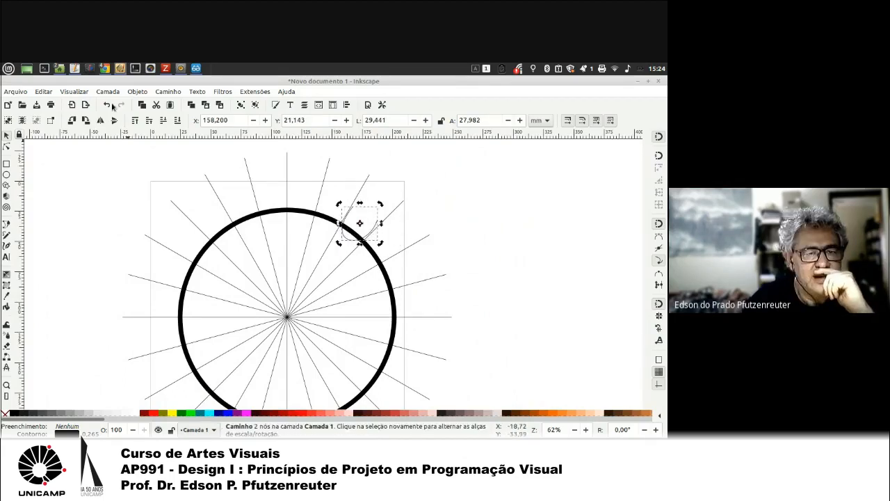
{"action": "left_click", "coordinate": [108, 105]}
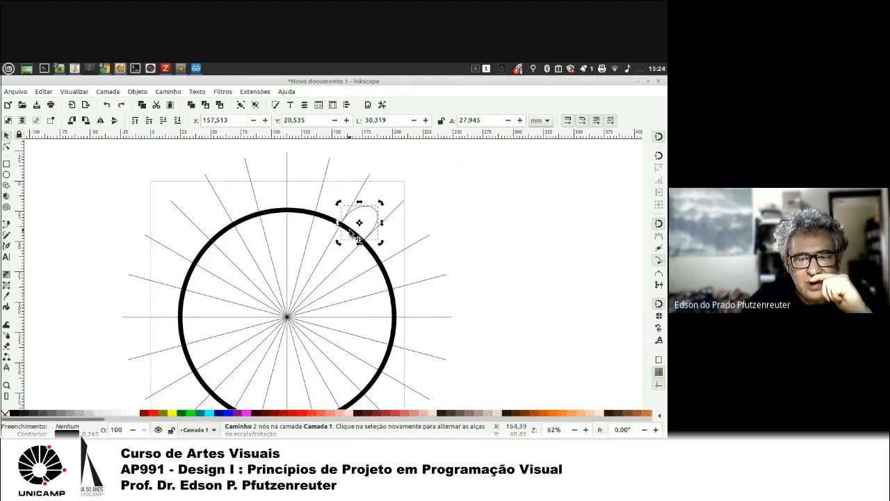
{"action": "left_click_drag", "start_coordinate": [358, 222], "coordinate": [287, 317]}
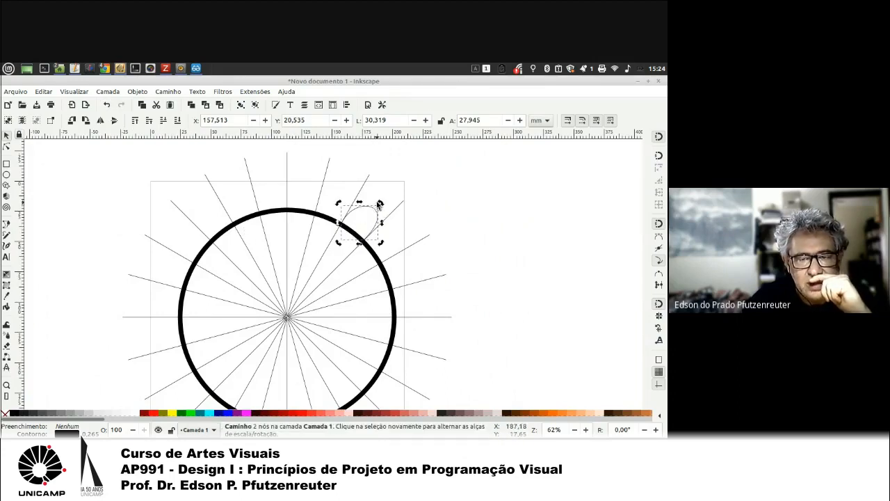
Step: Rotate the petal around the circle's centre in 15-degree increments, stamping a copy between each pair of radial lines until the ring is complete
{"action": "left_click_drag", "start_coordinate": [381, 203], "coordinate": [257, 398]}
{"action": "key", "text": "space"}
{"action": "key", "text": "space"}
{"action": "key", "text": "space"}
{"action": "key", "text": "space"}
{"action": "key", "text": "space"}
{"action": "key", "text": "space"}
{"action": "key", "text": "space"}
{"action": "key", "text": "space"}
{"action": "key", "text": "space"}
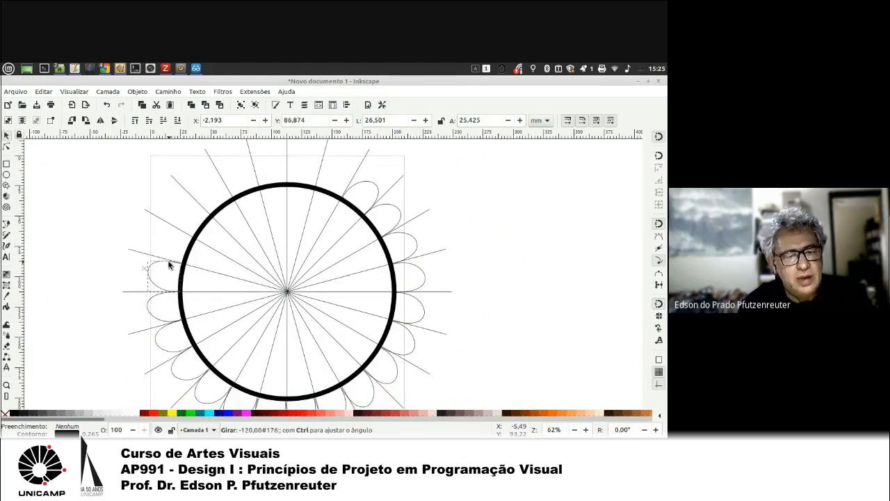
{"action": "key", "text": "space"}
{"action": "left_click_drag", "start_coordinate": [167, 261], "coordinate": [329, 179]}
{"action": "key", "text": "space"}
{"action": "key", "text": "space"}
{"action": "key", "text": "space"}
{"action": "key", "text": "space"}
{"action": "key", "text": "space"}
{"action": "key", "text": "space"}
{"action": "scroll", "coordinate": [411, 219], "scroll_direction": "up", "scroll_amount": 2}
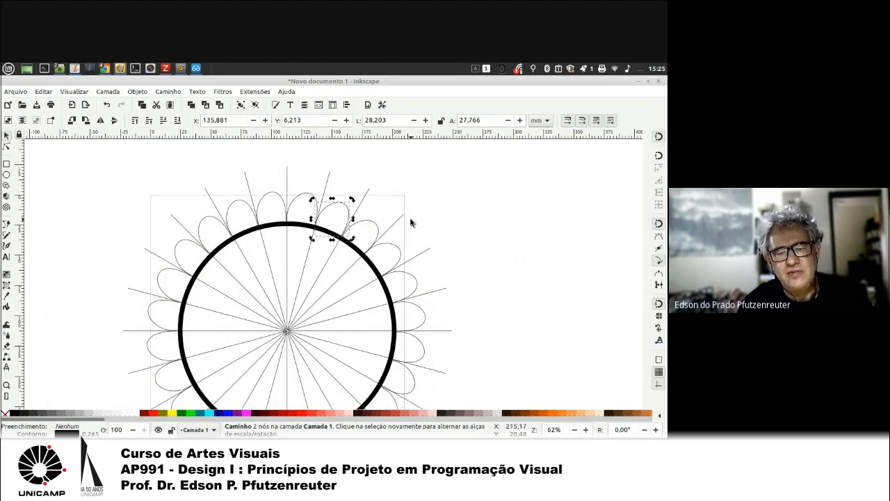
{"action": "scroll", "coordinate": [411, 219], "scroll_direction": "down", "scroll_amount": 2}
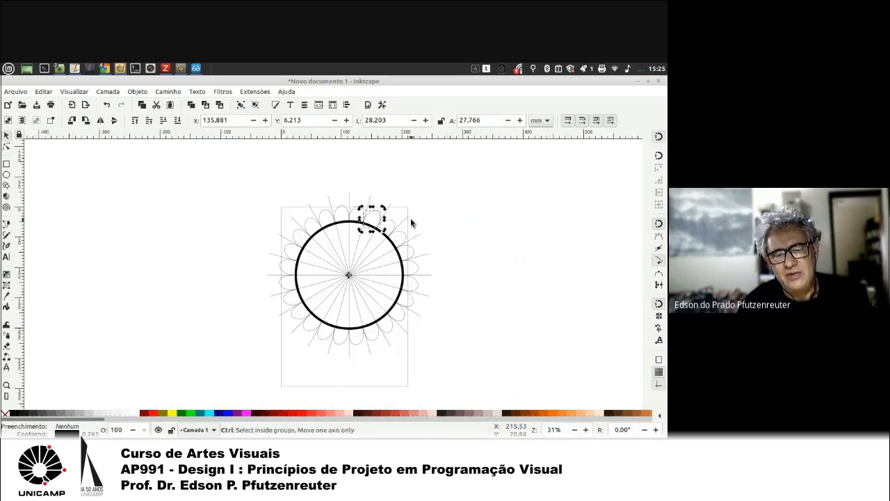
{"action": "left_click", "coordinate": [334, 268]}
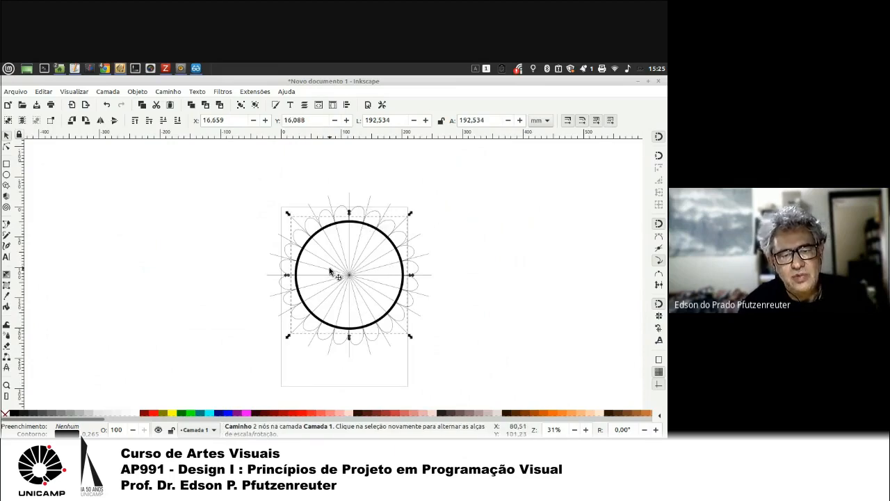
{"action": "left_click", "coordinate": [342, 276]}
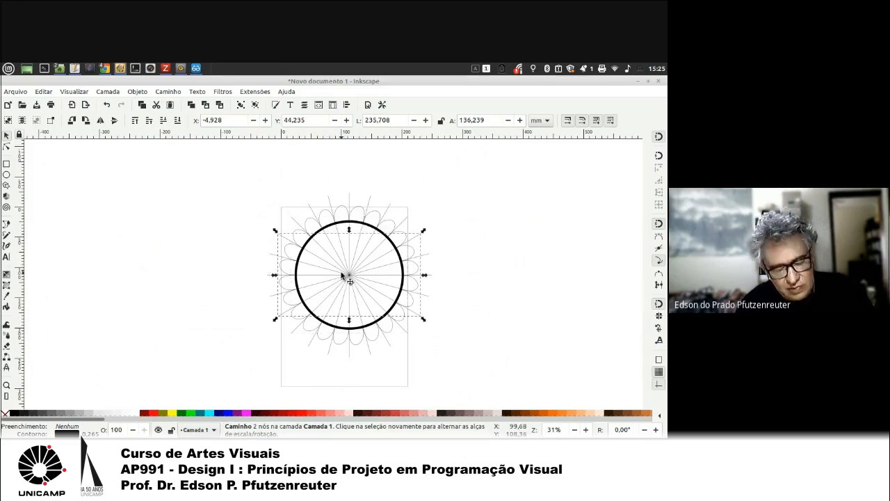
{"action": "left_click", "coordinate": [347, 277]}
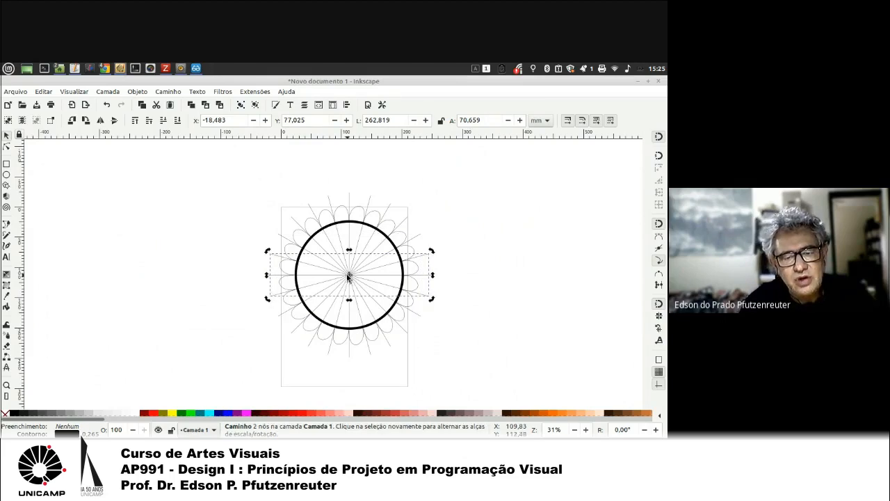
{"action": "left_click", "coordinate": [349, 277]}
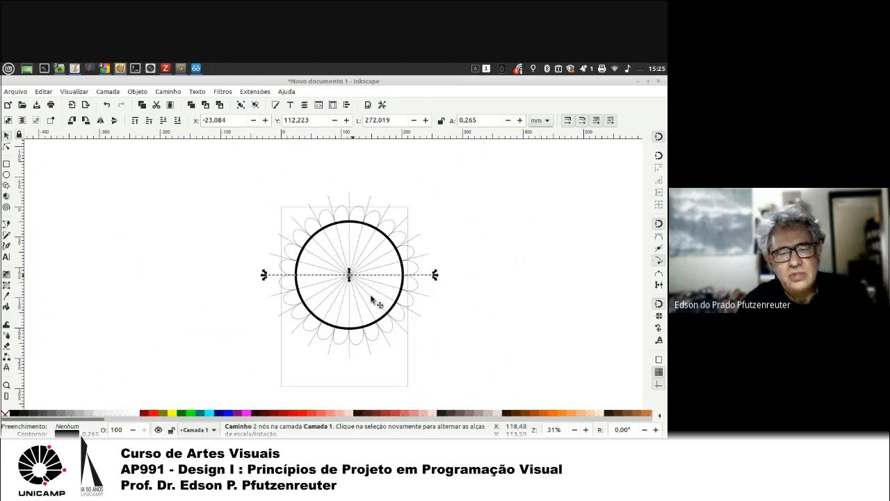
{"action": "left_click", "coordinate": [275, 256]}
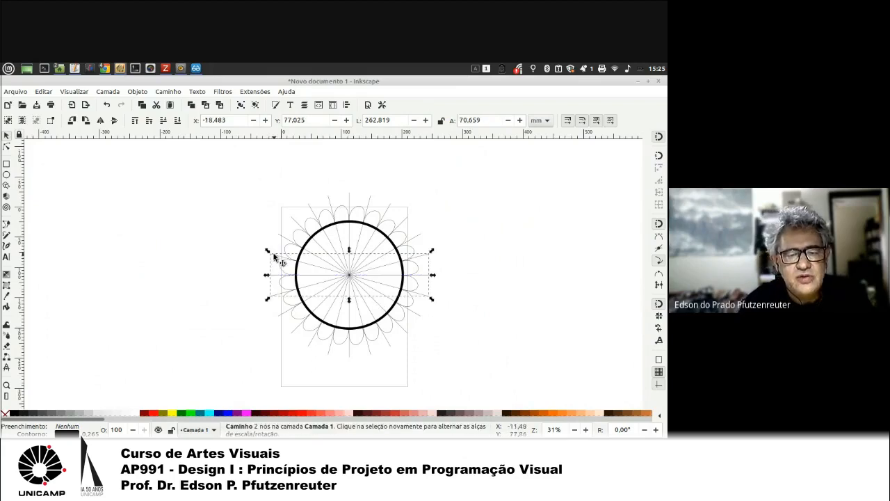
{"action": "left_click", "coordinate": [285, 242]}
{"action": "left_click", "coordinate": [299, 224]}
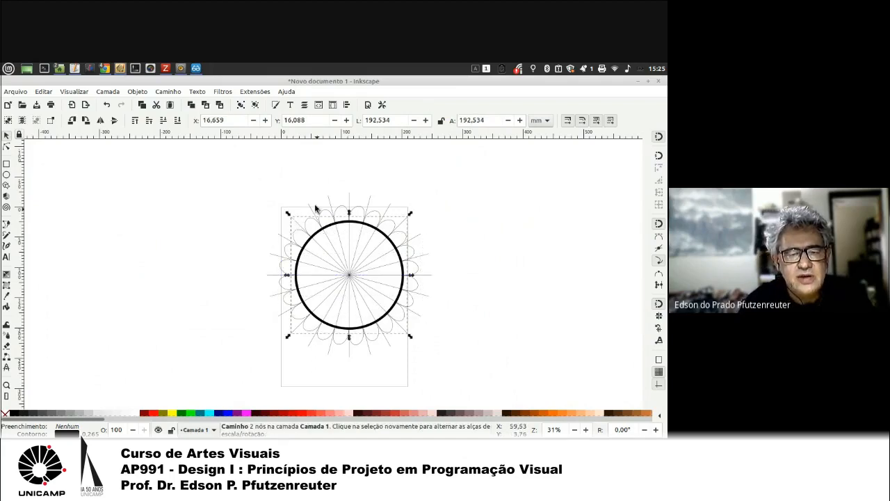
{"action": "left_click", "coordinate": [311, 212]}
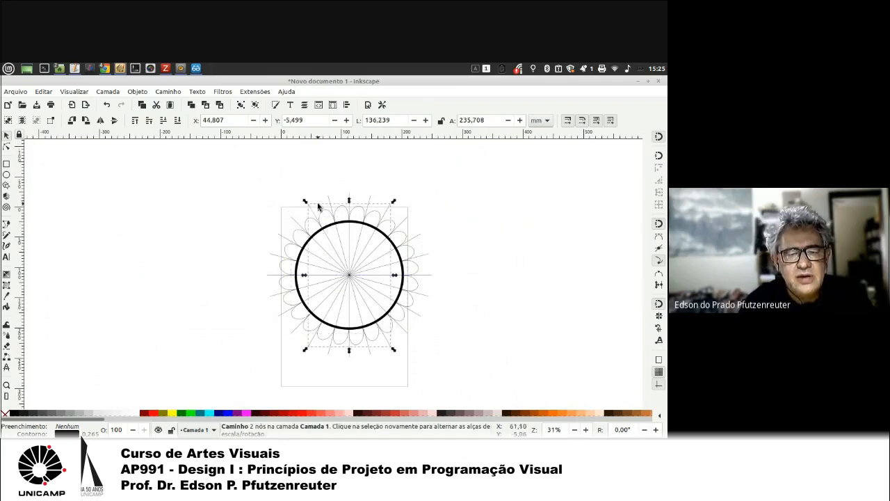
Step: Select the horizontal radial line and the five neighbouring lines along the circle's upper-left side together and delete them
{"action": "left_click", "coordinate": [273, 276]}
{"action": "left_click", "coordinate": [276, 255], "text": "shift"}
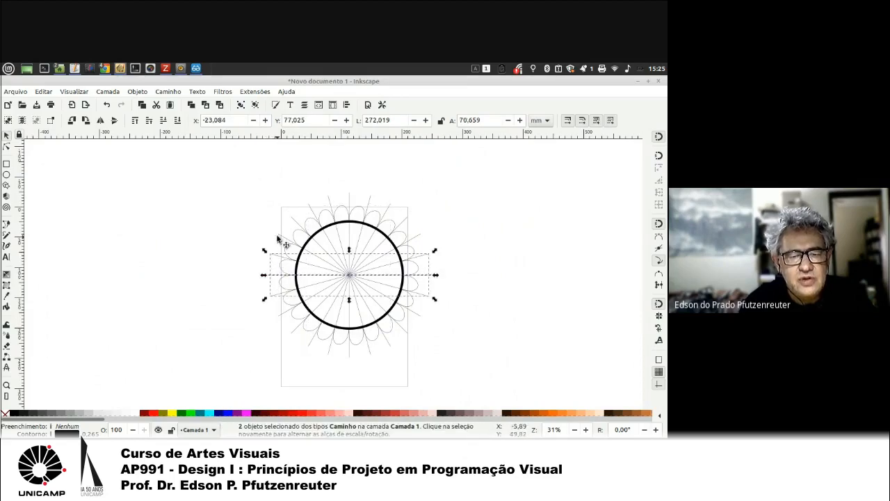
{"action": "left_click", "coordinate": [278, 235], "text": "shift"}
{"action": "left_click", "coordinate": [293, 218], "text": "shift"}
{"action": "left_click", "coordinate": [309, 204], "text": "shift"}
{"action": "left_click", "coordinate": [329, 197], "text": "shift"}
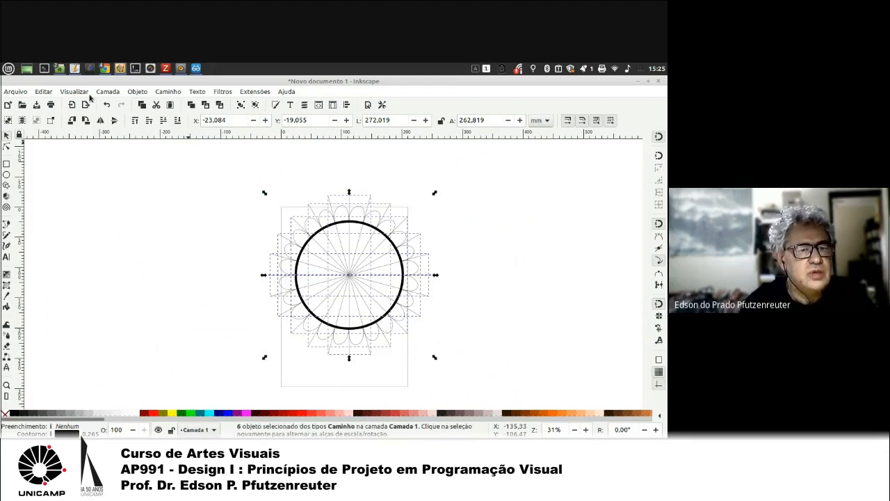
{"action": "left_click", "coordinate": [46, 92]}
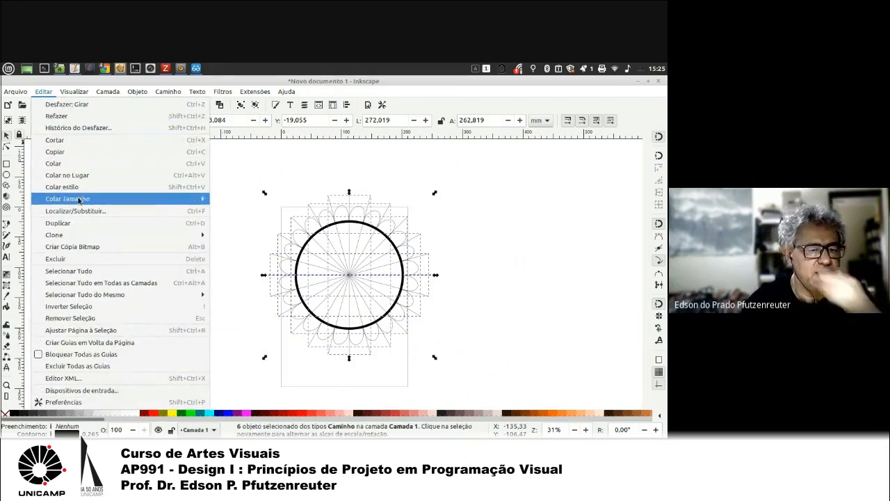
{"action": "left_click", "coordinate": [75, 258]}
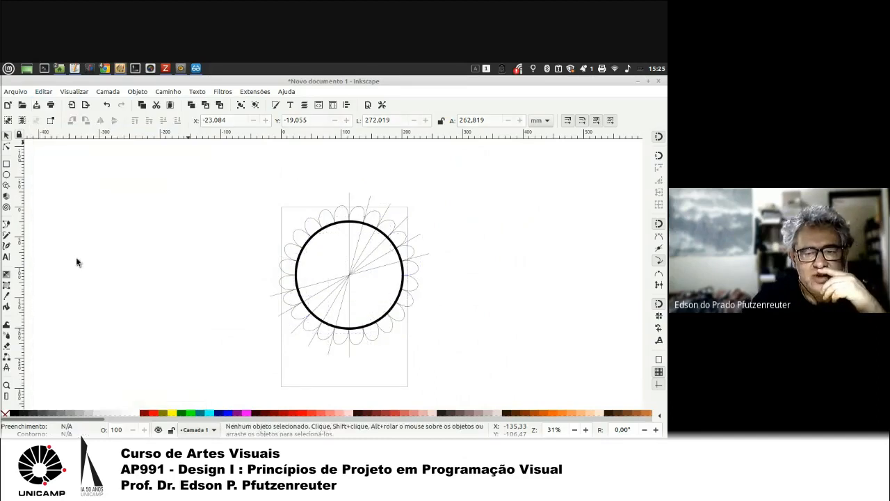
Step: Select the six remaining radial lines, including the vertical one, and delete them so only the circle and petals are left
{"action": "left_click", "coordinate": [369, 271]}
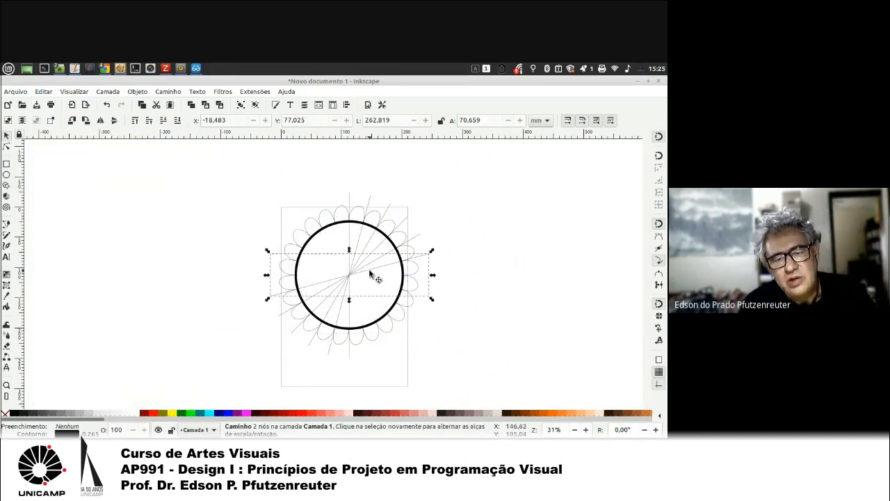
{"action": "left_click", "coordinate": [415, 230], "text": "shift"}
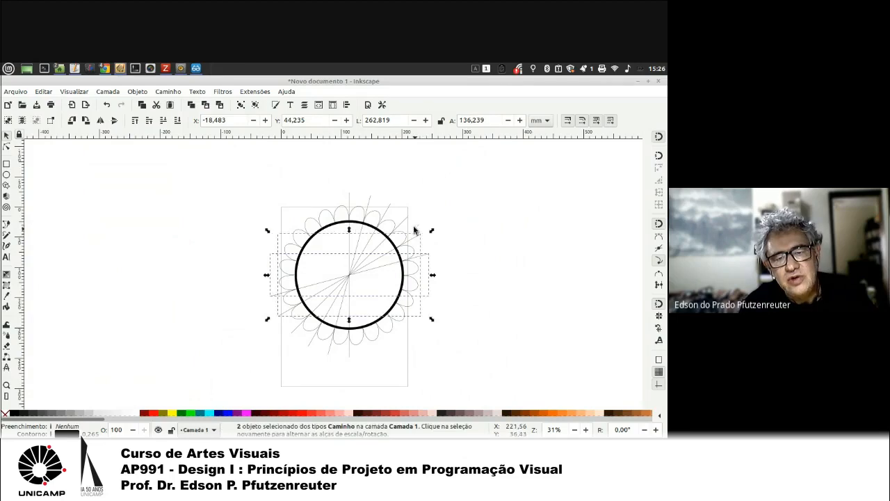
{"action": "left_click", "coordinate": [395, 215], "text": "shift"}
{"action": "left_click", "coordinate": [391, 210], "text": "shift"}
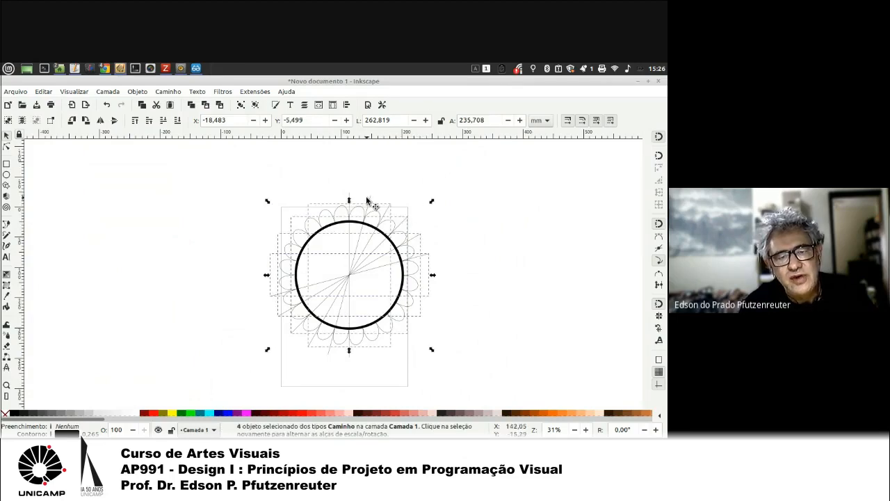
{"action": "left_click", "coordinate": [368, 199], "text": "shift"}
{"action": "left_click", "coordinate": [349, 242], "text": "shift"}
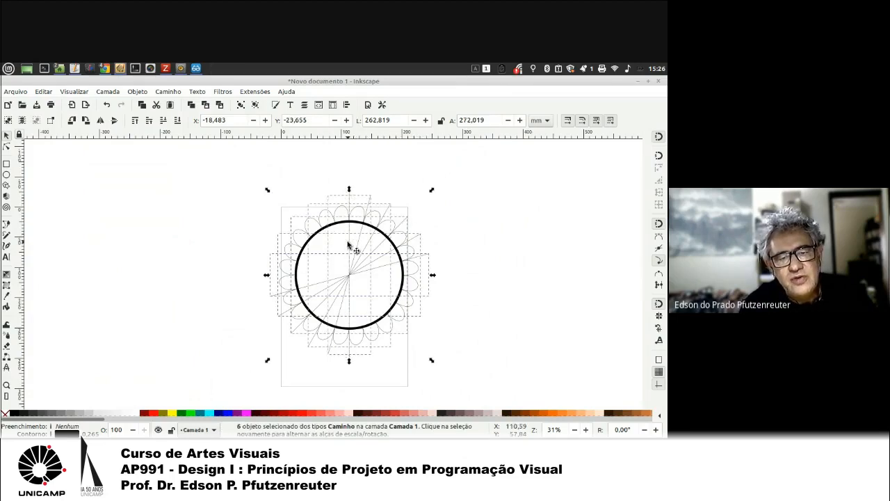
{"action": "left_click", "coordinate": [43, 91]}
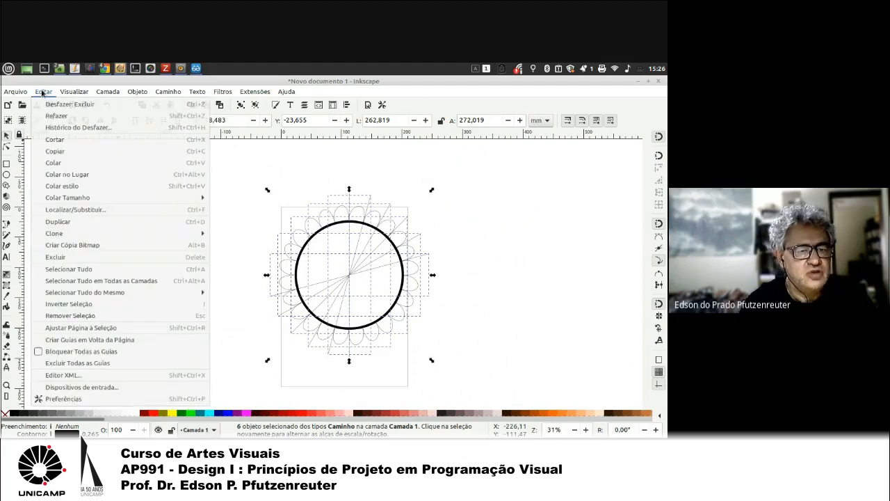
{"action": "left_click", "coordinate": [62, 256]}
Step: Select the circle with all its petals and switch their stroke width unit to millimetres in Fill and Stroke
{"action": "left_click_drag", "start_coordinate": [254, 182], "coordinate": [434, 358]}
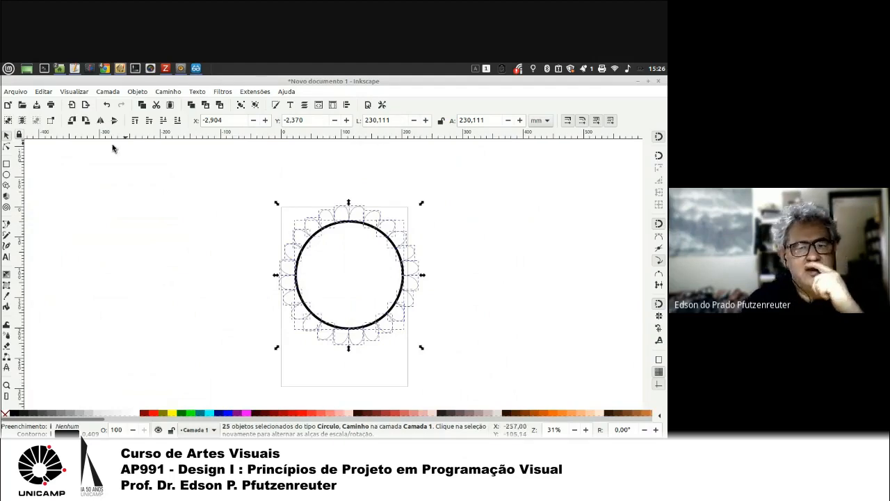
{"action": "left_click", "coordinate": [276, 105]}
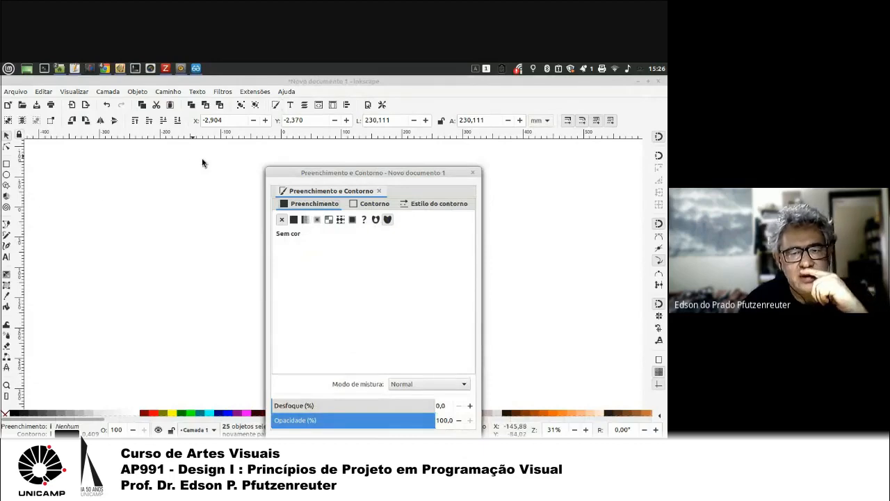
{"action": "left_click_drag", "start_coordinate": [345, 173], "coordinate": [237, 119]}
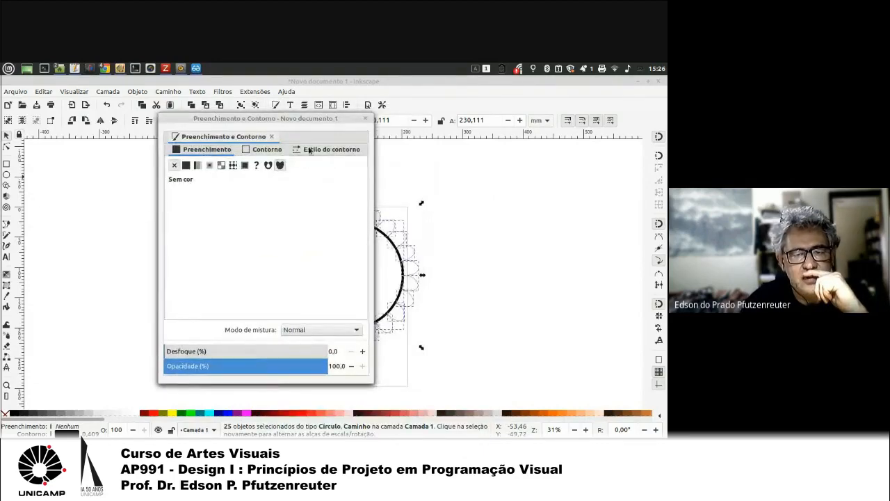
{"action": "left_click_drag", "start_coordinate": [309, 151], "coordinate": [164, 155]}
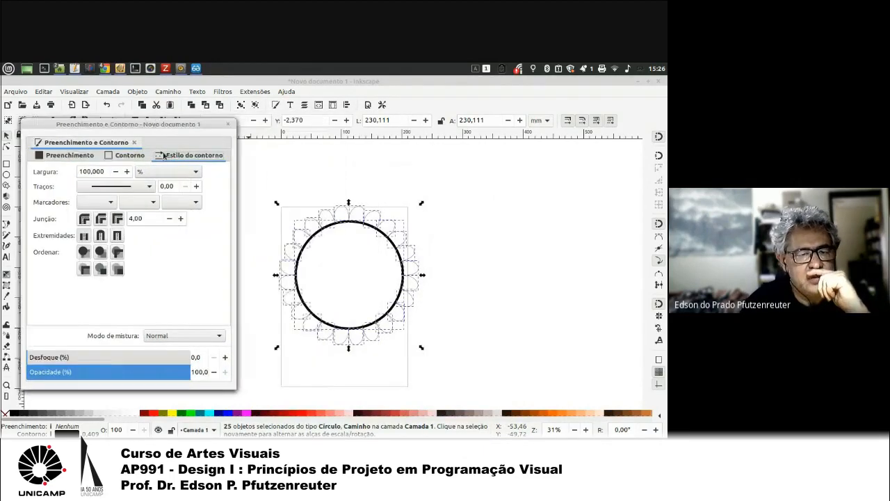
{"action": "left_click", "coordinate": [155, 173]}
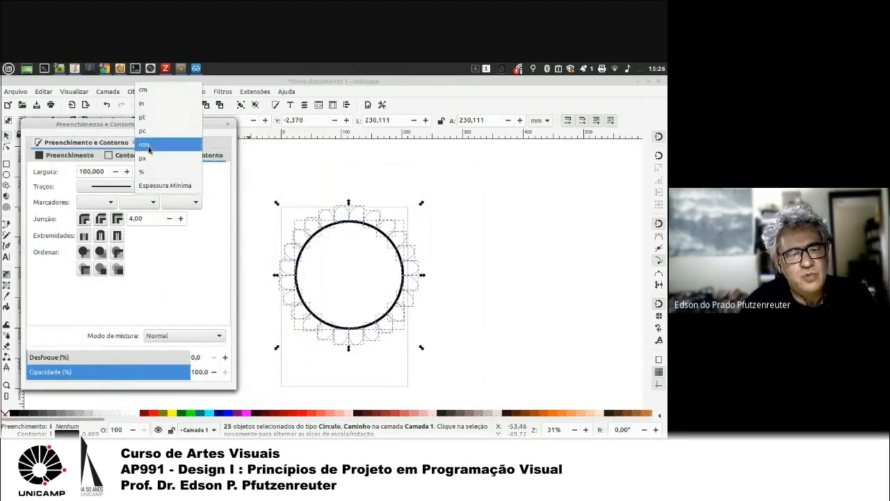
{"action": "left_click", "coordinate": [158, 143]}
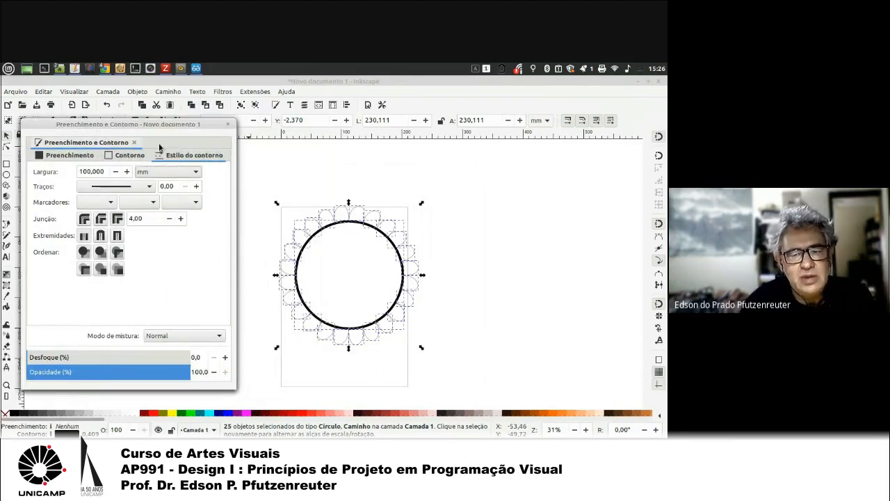
Step: Set the stroke width of the circle and petals to 4 mm
{"action": "left_click", "coordinate": [116, 174]}
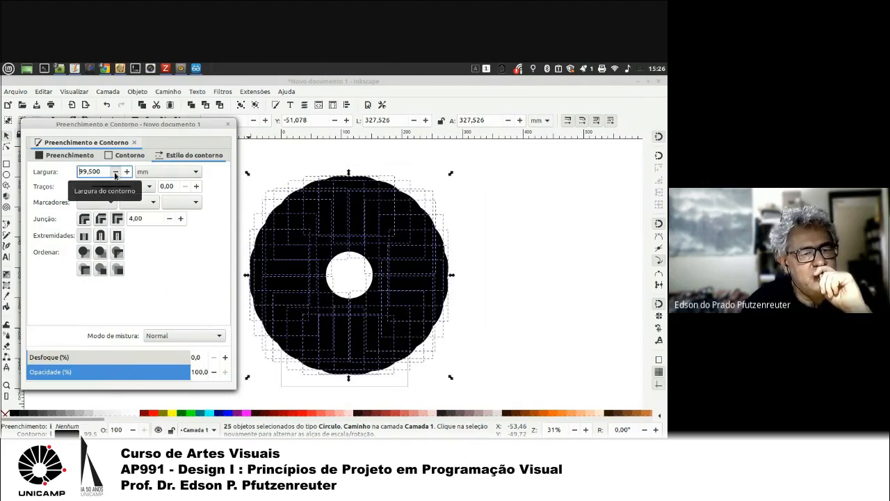
{"action": "left_click", "coordinate": [116, 175]}
{"action": "left_click", "coordinate": [116, 175]}
{"action": "type", "text": "4"}
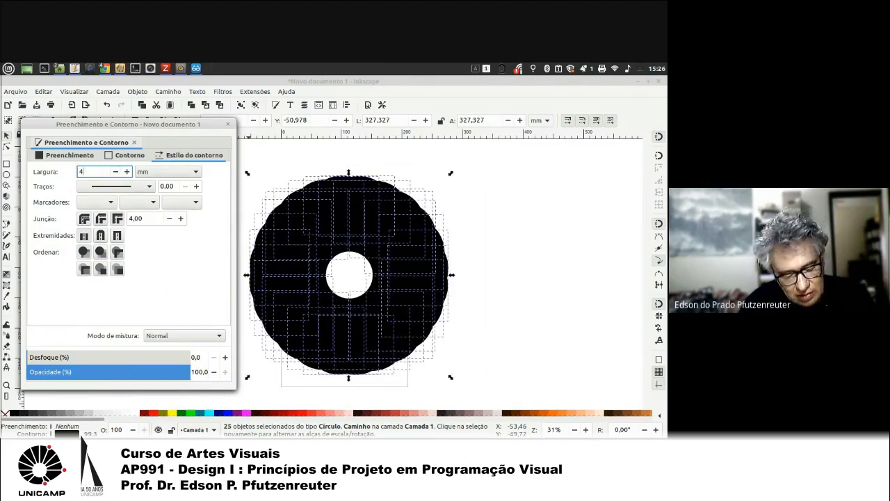
{"action": "key", "text": "Return"}
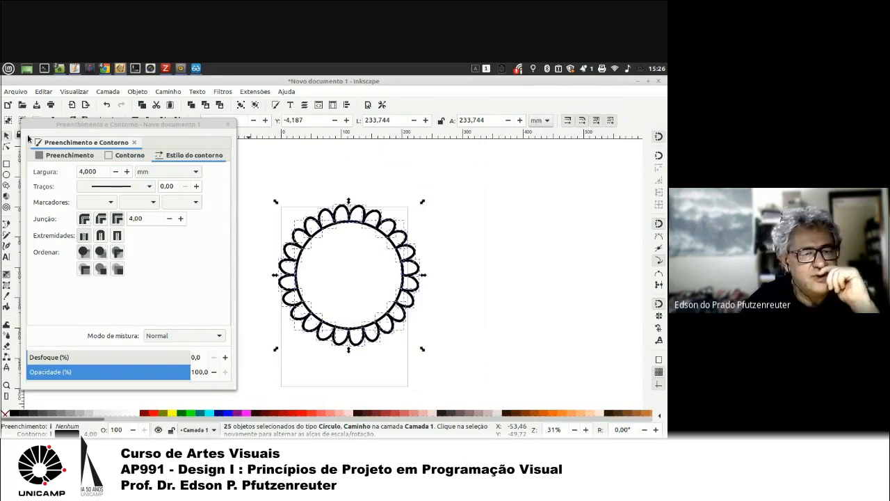
Step: Set the stroke width of the circle and petals to 3 mm and deselect everything
{"action": "left_click", "coordinate": [81, 172]}
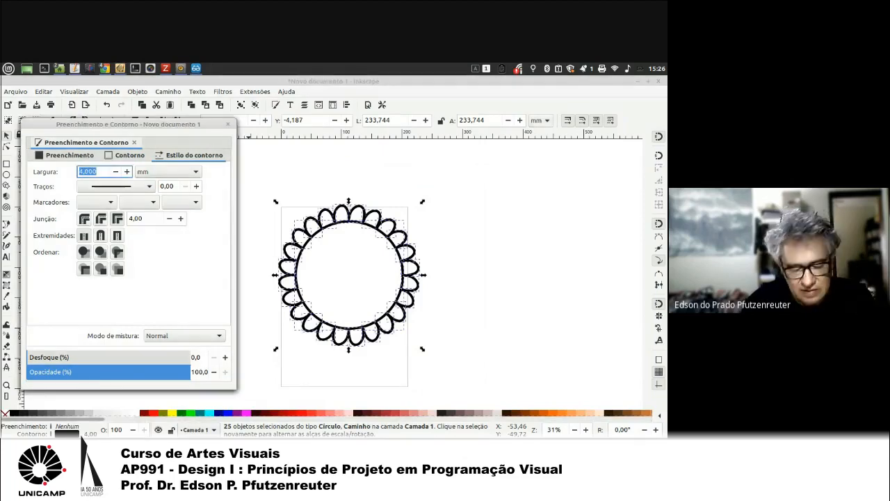
{"action": "type", "text": "3"}
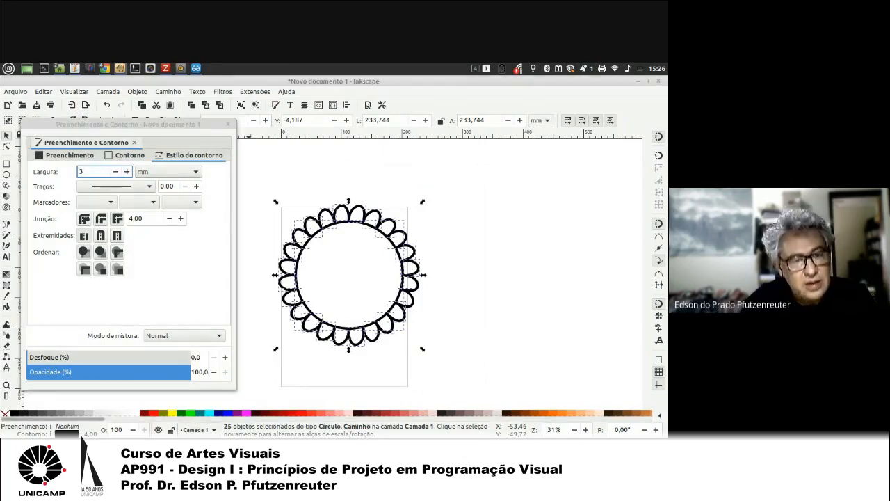
{"action": "key", "text": "Return"}
{"action": "left_click", "coordinate": [472, 268]}
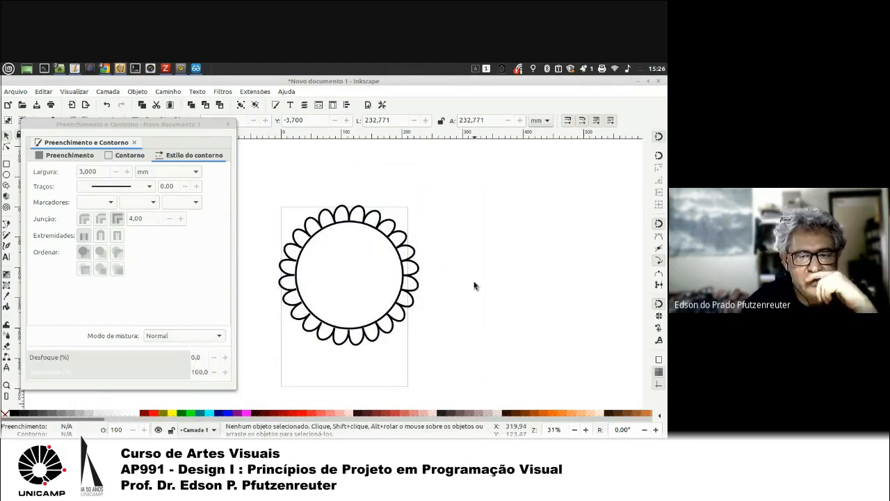
Step: Examine how the petal outlines meet the circle along its right side, and check a single petal
{"action": "left_click_drag", "start_coordinate": [270, 179], "coordinate": [443, 352]}
{"action": "left_click", "coordinate": [467, 339]}
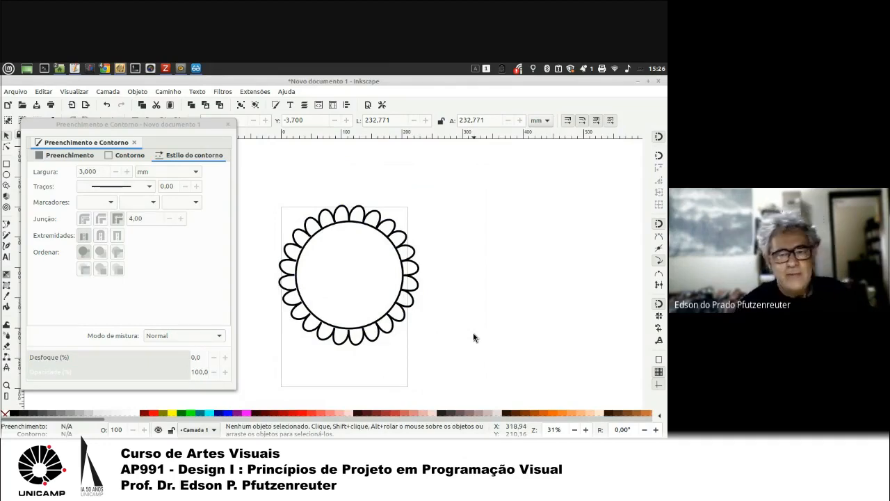
{"action": "scroll", "coordinate": [419, 277], "scroll_direction": "up", "scroll_amount": 3, "text": "ctrl"}
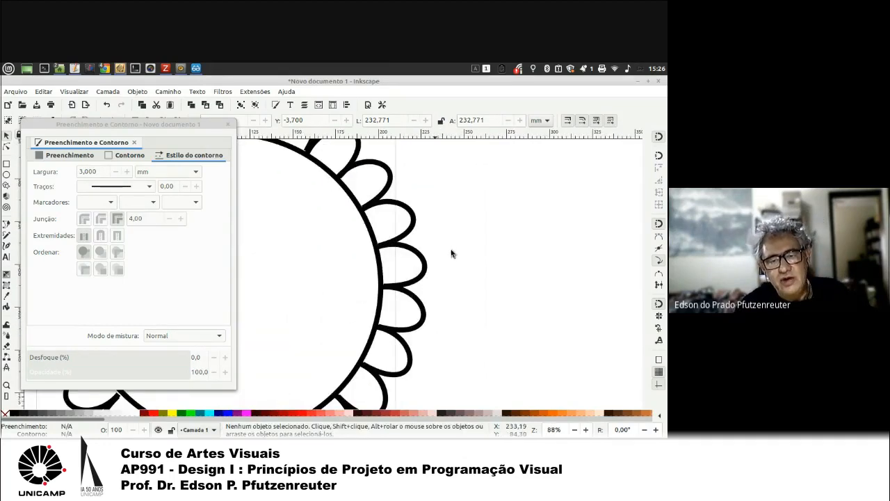
{"action": "scroll", "coordinate": [418, 288], "scroll_direction": "down", "scroll_amount": 3, "text": "ctrl"}
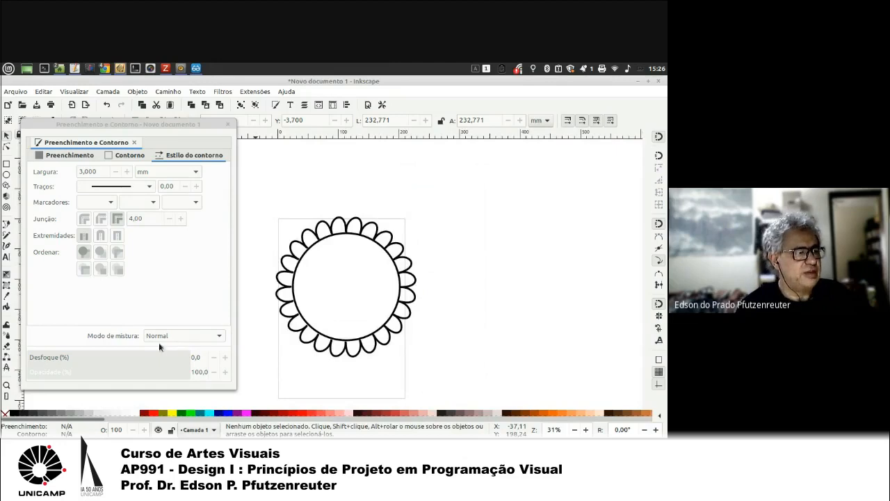
{"action": "left_click", "coordinate": [409, 254]}
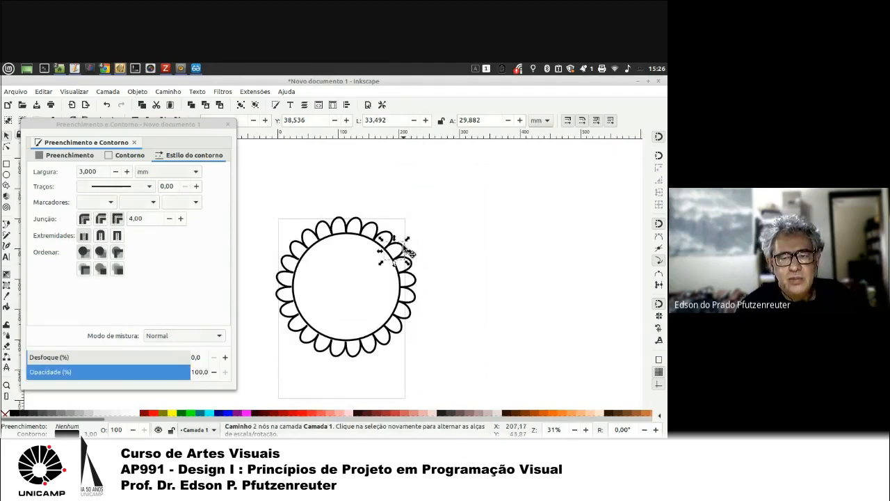
{"action": "left_click", "coordinate": [409, 254]}
{"action": "left_click", "coordinate": [436, 251]}
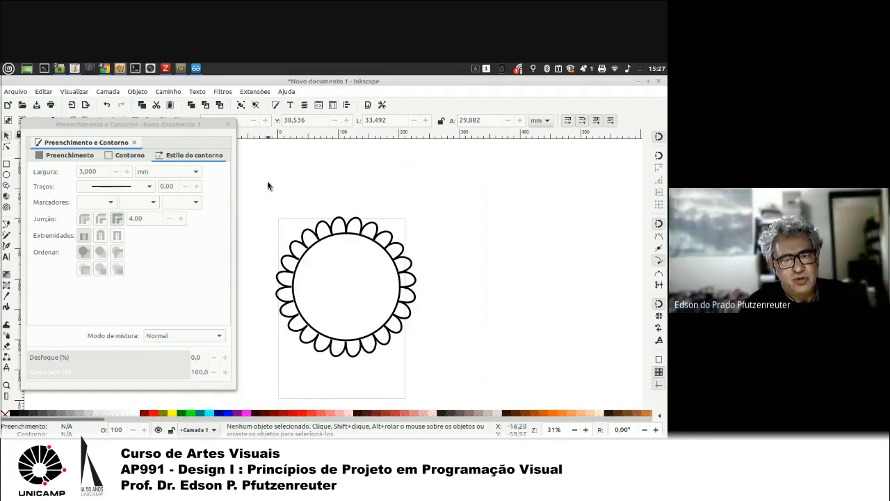
Step: Select the whole flower, delete it to empty the page, and close the Fill and Stroke dialog
{"action": "left_click_drag", "start_coordinate": [267, 182], "coordinate": [450, 317]}
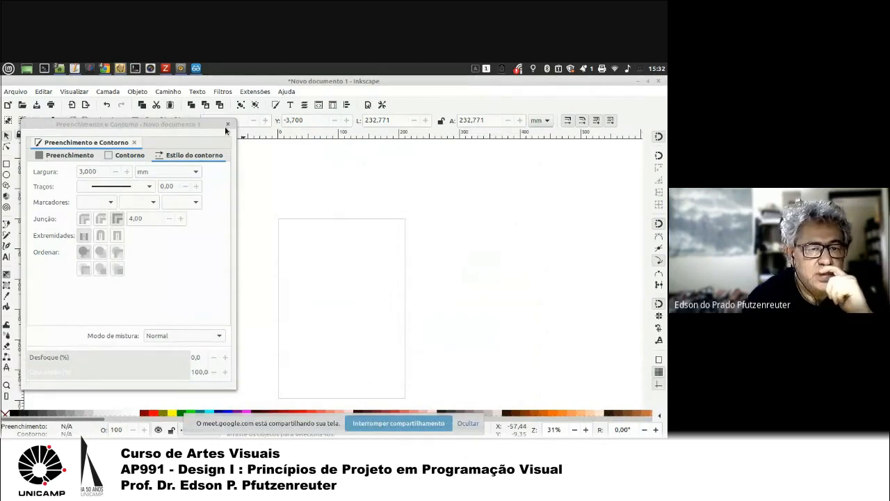
{"action": "left_click", "coordinate": [226, 125]}
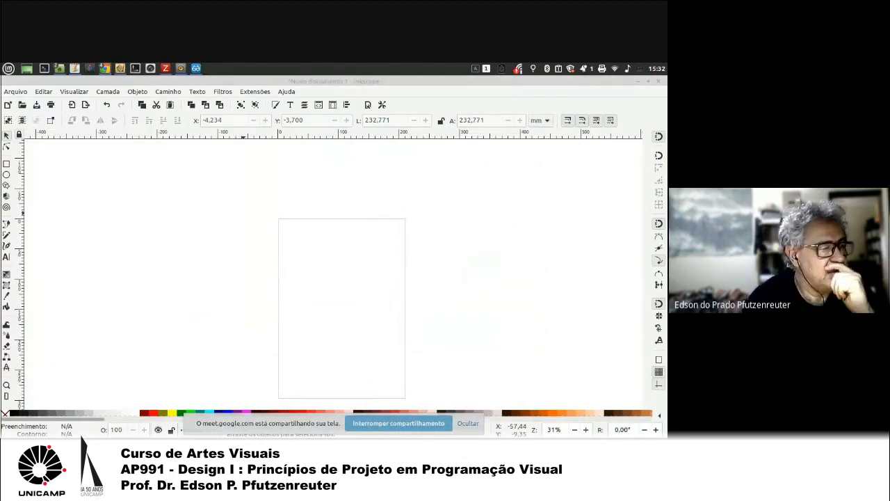
{"action": "scroll", "coordinate": [235, 284], "scroll_direction": "down", "scroll_amount": 3}
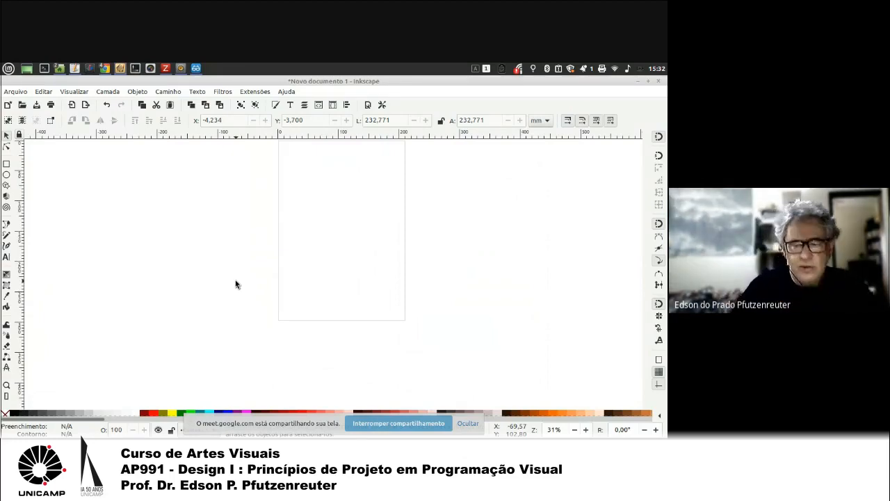
{"action": "left_click", "coordinate": [468, 423]}
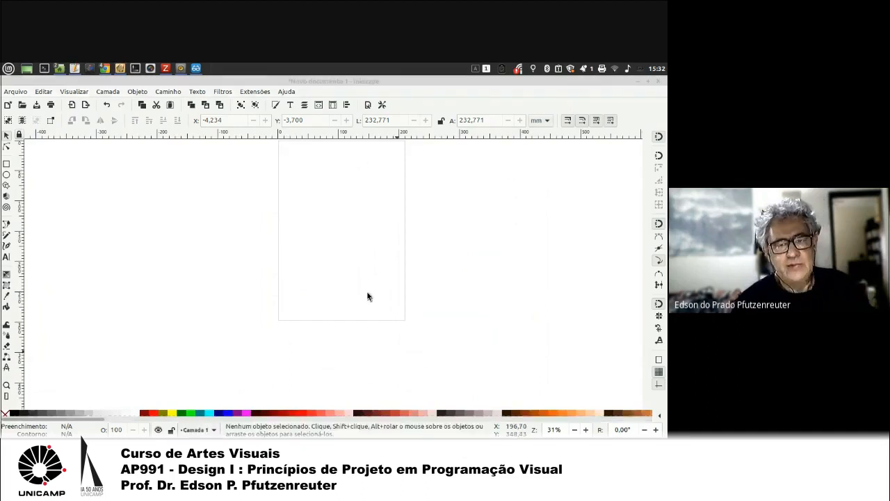
{"action": "scroll", "coordinate": [368, 295], "scroll_direction": "down", "scroll_amount": 4}
{"action": "key", "text": "alt+Tab"}
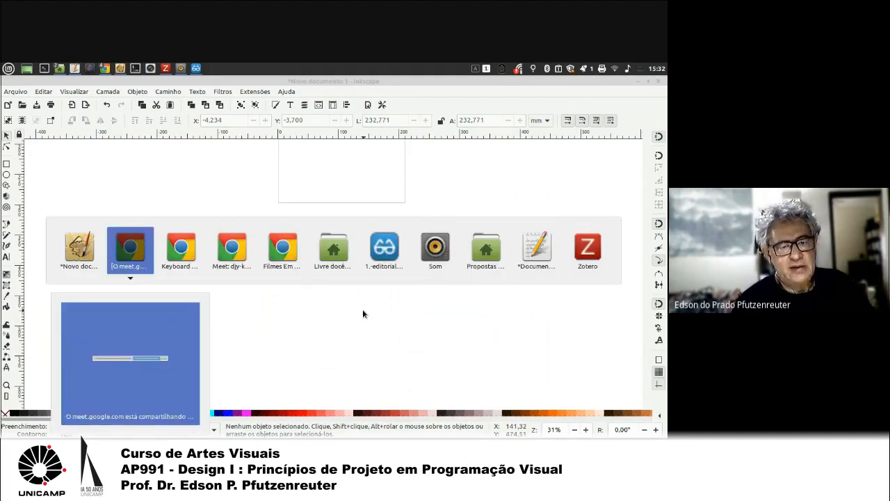
{"action": "scroll", "coordinate": [351, 313], "scroll_direction": "up", "scroll_amount": 6}
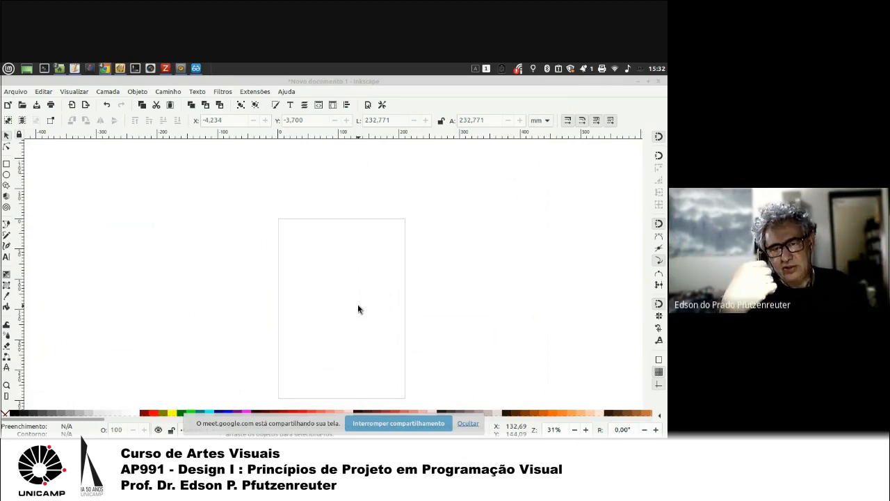
{"action": "key", "text": "alt+Tab"}
{"action": "key", "text": "alt+Tab"}
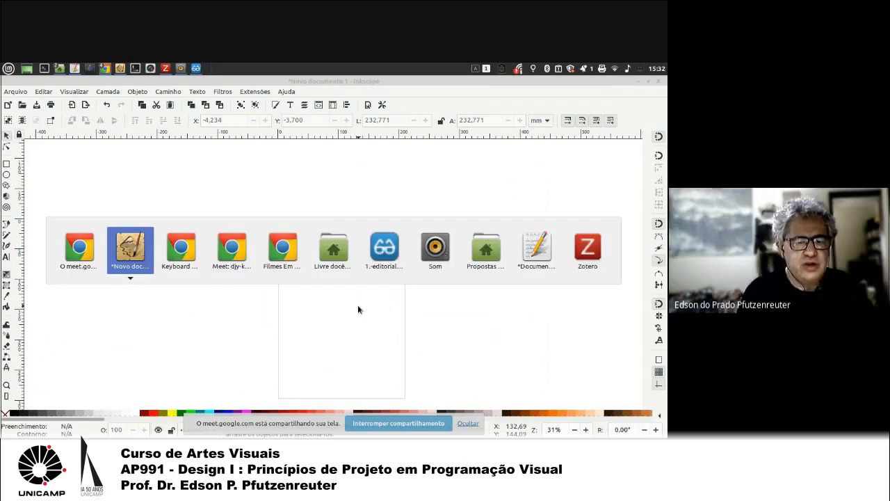
{"action": "key", "text": "Escape"}
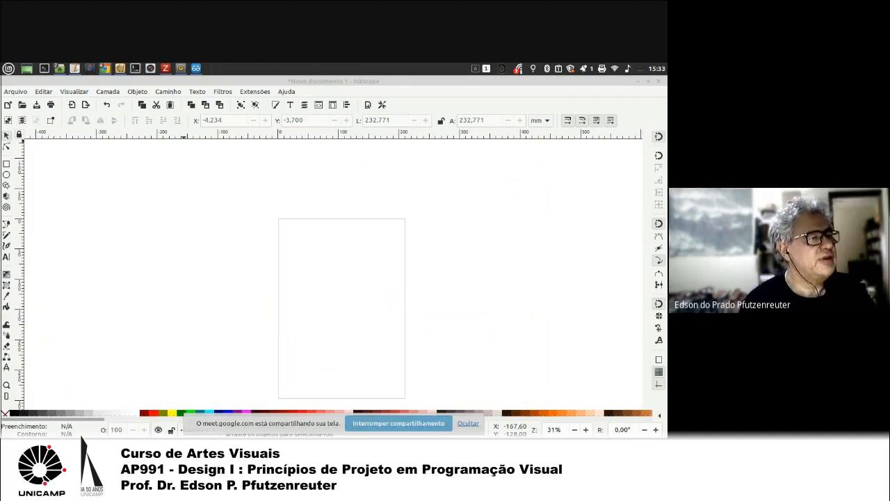
Step: Switch to the browser, open the image results for "laranja" and preview the photo of orange slices
{"action": "key", "text": "alt+Tab"}
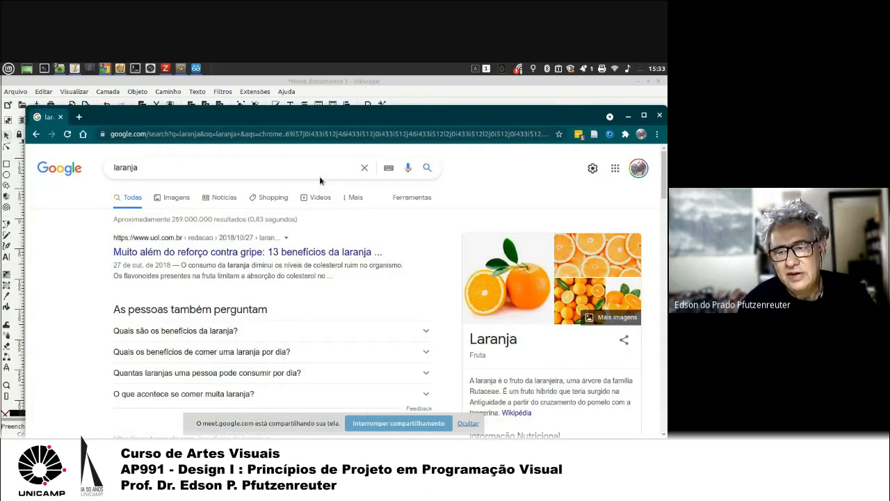
{"action": "left_click", "coordinate": [575, 227]}
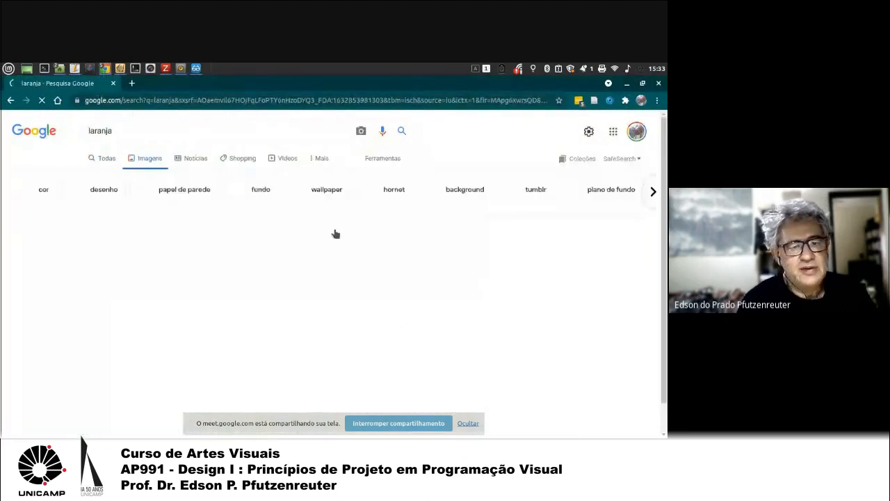
{"action": "left_click", "coordinate": [164, 256]}
{"action": "right_click", "coordinate": [164, 255]}
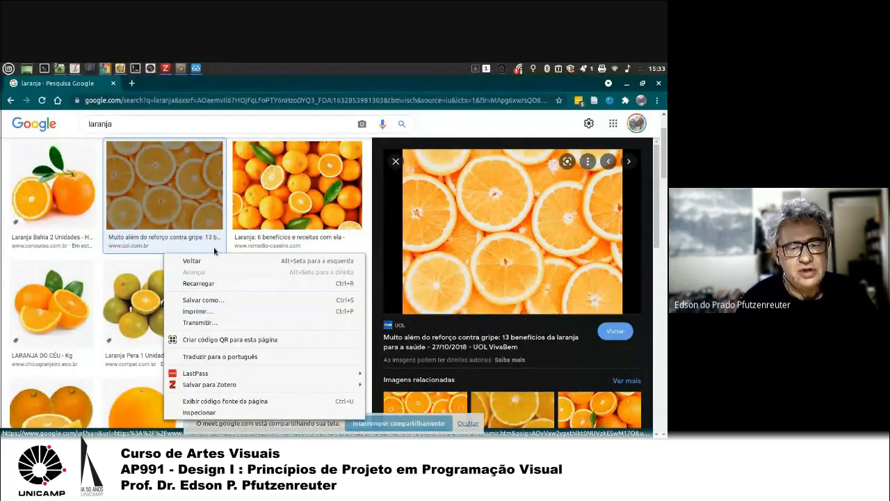
{"action": "key", "text": "alt+Tab"}
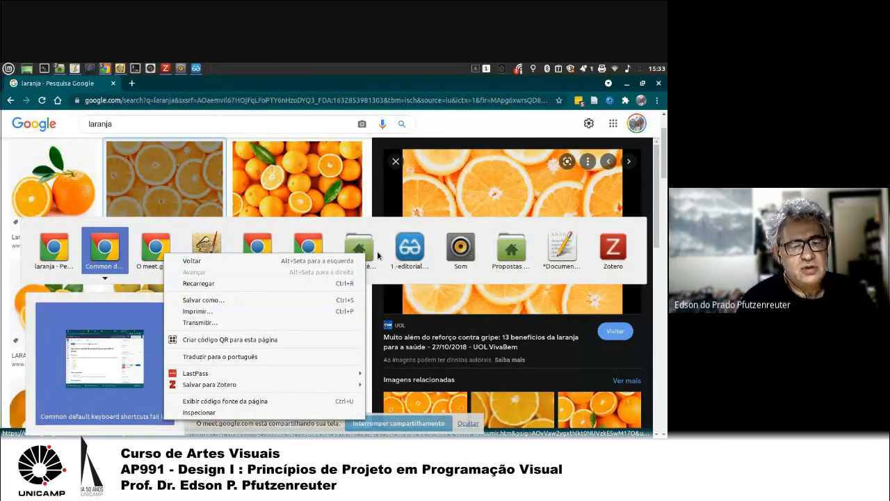
{"action": "key", "text": "alt+Tab"}
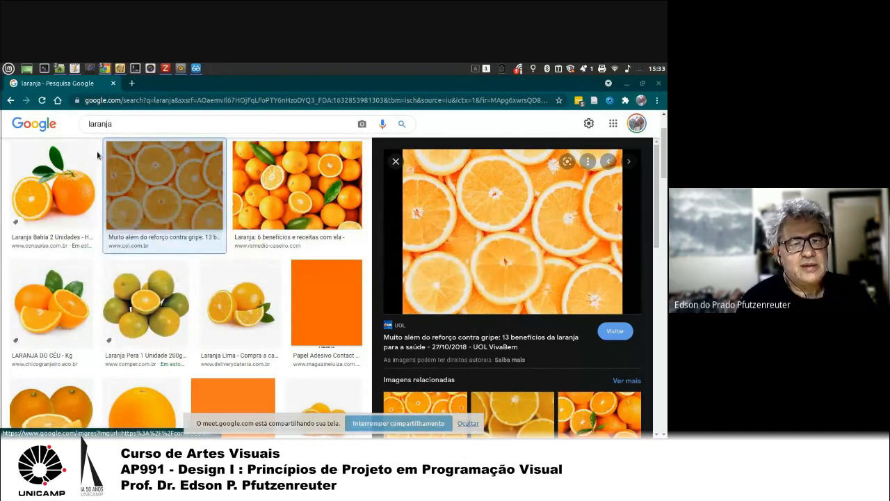
Step: Switch back to Inkscape and draw a circle with a radius of about 103 mm overlapping the page
{"action": "left_click", "coordinate": [120, 68]}
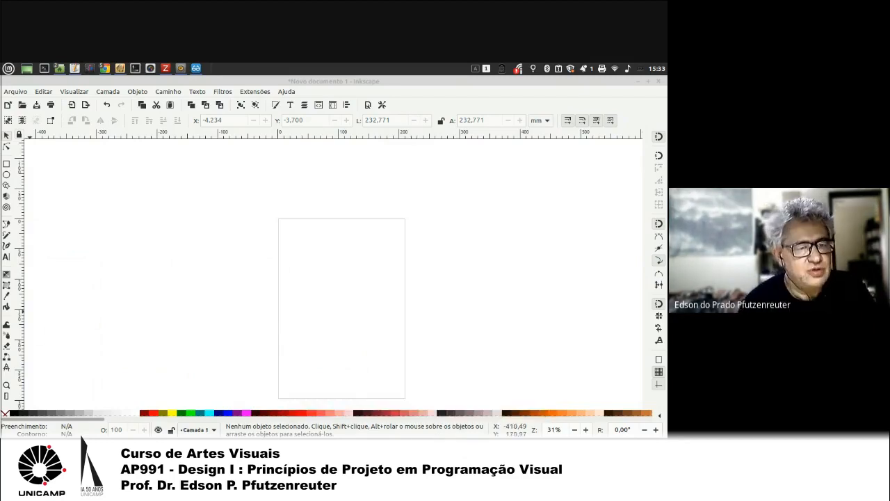
{"action": "left_click", "coordinate": [6, 176]}
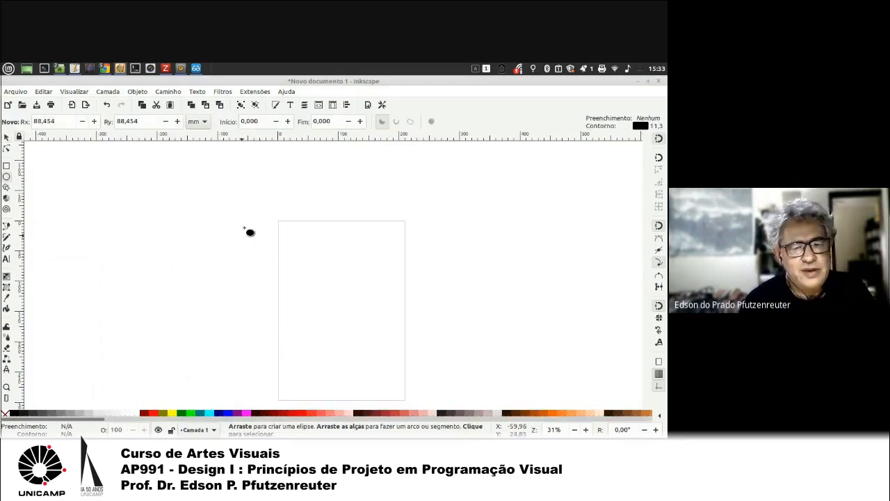
{"action": "left_click_drag", "start_coordinate": [254, 221], "coordinate": [402, 355]}
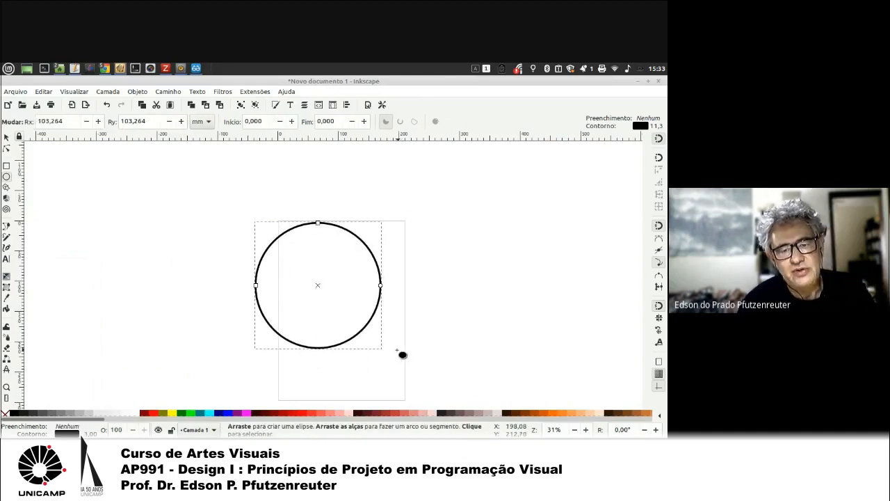
{"action": "left_click", "coordinate": [5, 137]}
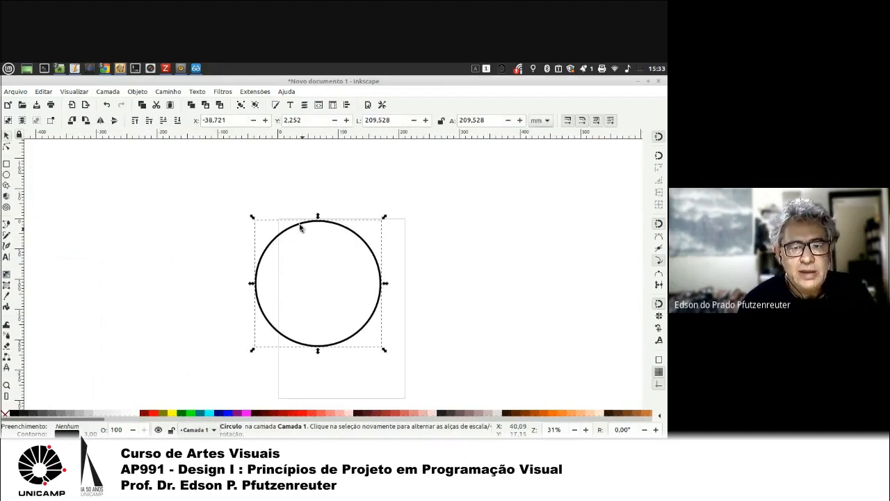
Step: Reposition the circle by its outline to about X -71, Y -50 mm over the page's upper-left corner, leaving it selected
{"action": "left_click_drag", "start_coordinate": [301, 228], "coordinate": [257, 217]}
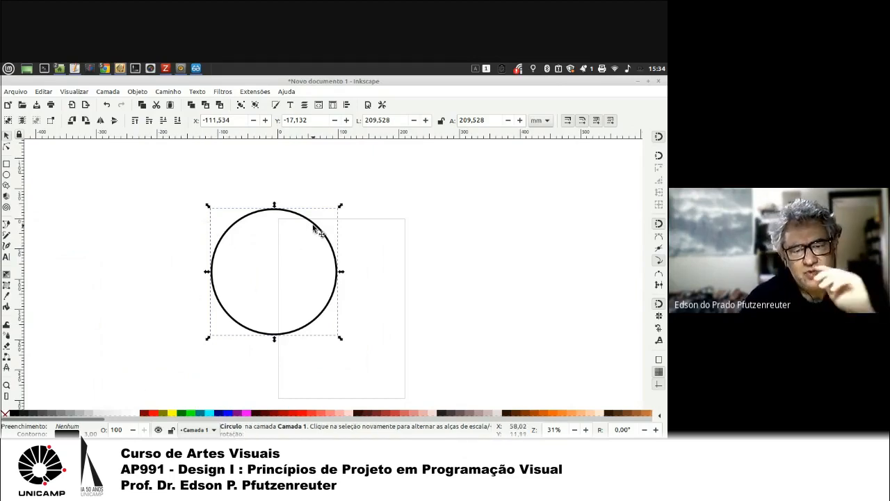
{"action": "left_click", "coordinate": [289, 288]}
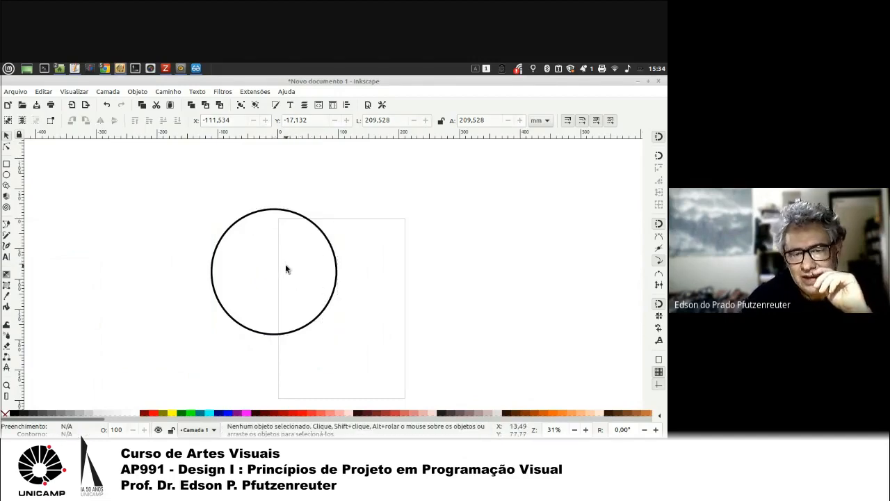
{"action": "left_click", "coordinate": [323, 231]}
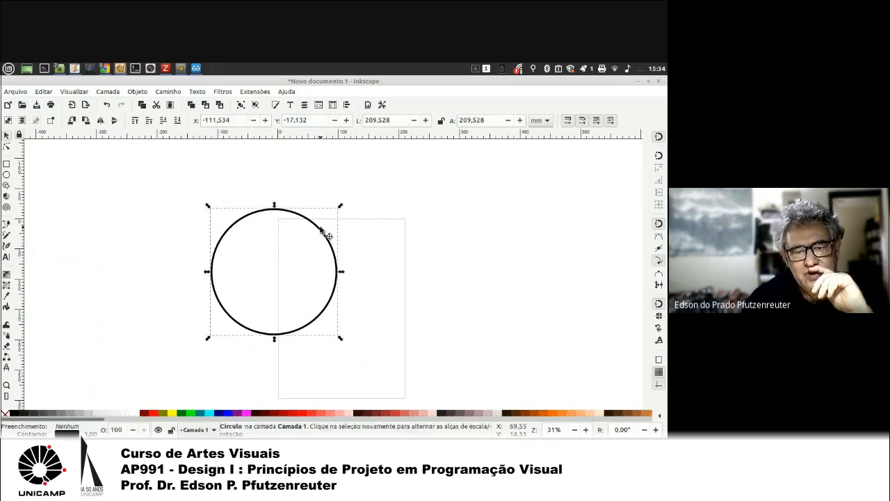
{"action": "mouse_move", "coordinate": [324, 232]}
{"action": "left_mouse_down"}
{"action": "mouse_move", "coordinate": [372, 239]}
{"action": "mouse_move", "coordinate": [284, 225]}
{"action": "mouse_move", "coordinate": [320, 228]}
{"action": "left_mouse_up"}
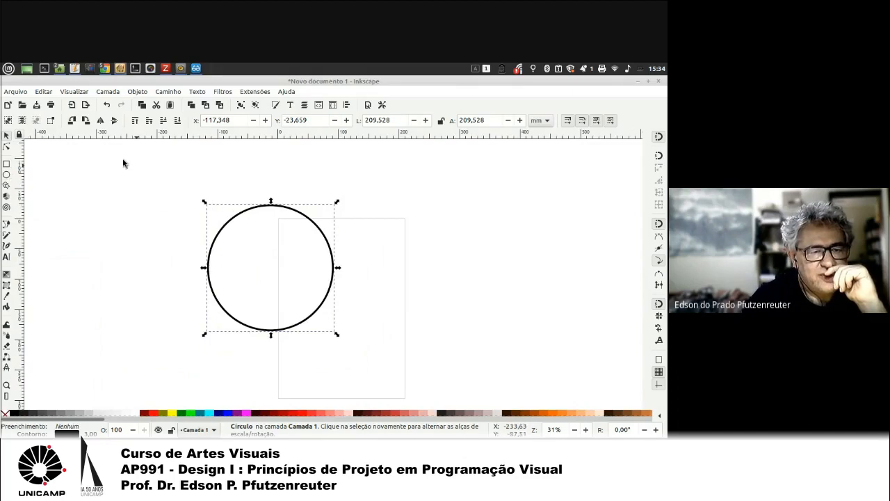
{"action": "mouse_move", "coordinate": [260, 211]}
{"action": "left_mouse_down"}
{"action": "mouse_move", "coordinate": [190, 183]}
{"action": "mouse_move", "coordinate": [282, 243]}
{"action": "mouse_move", "coordinate": [263, 205]}
{"action": "left_mouse_up"}
{"action": "left_click", "coordinate": [159, 185]}
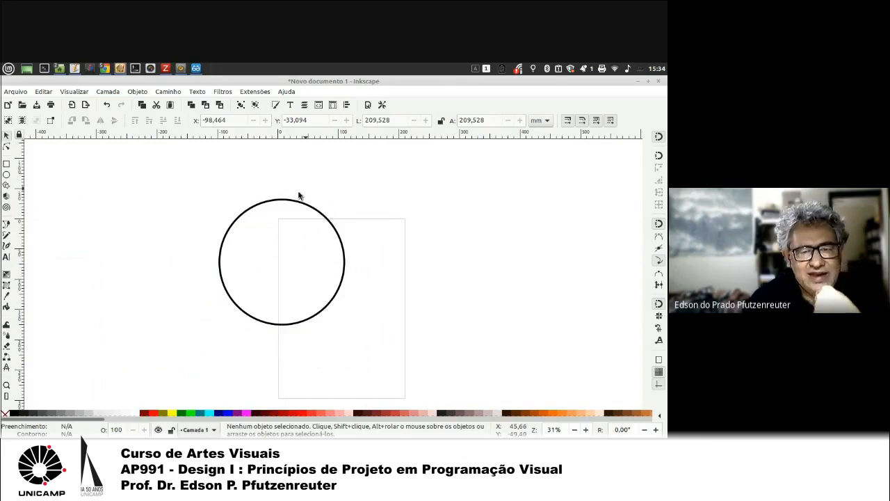
{"action": "mouse_move", "coordinate": [286, 201]}
{"action": "left_mouse_down"}
{"action": "mouse_move", "coordinate": [317, 202]}
{"action": "mouse_move", "coordinate": [293, 183]}
{"action": "mouse_move", "coordinate": [299, 190]}
{"action": "left_mouse_up"}
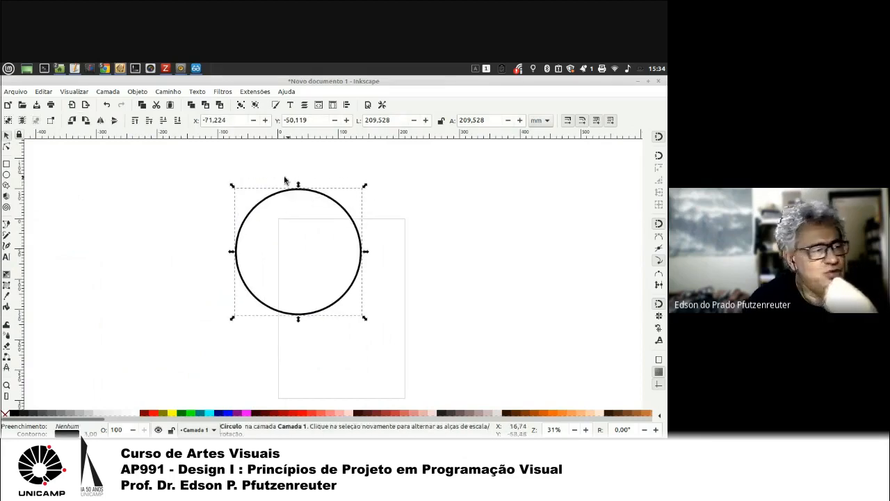
{"action": "left_click", "coordinate": [274, 191]}
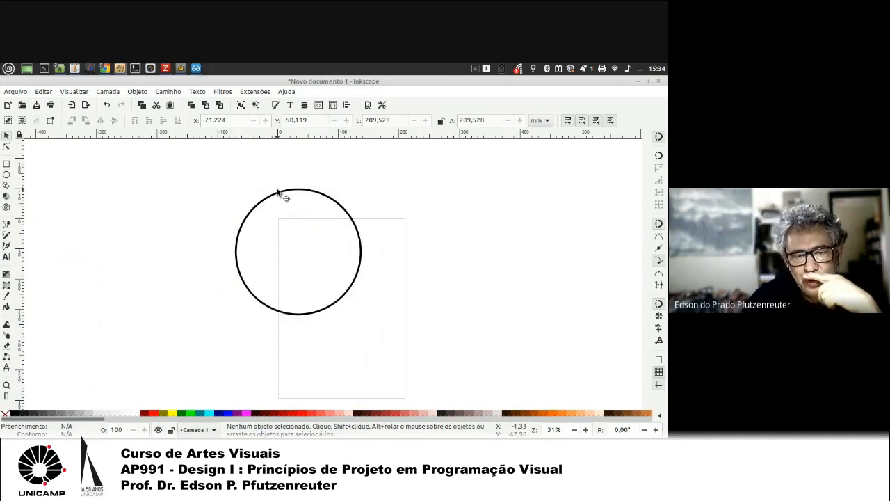
{"action": "left_click", "coordinate": [283, 196]}
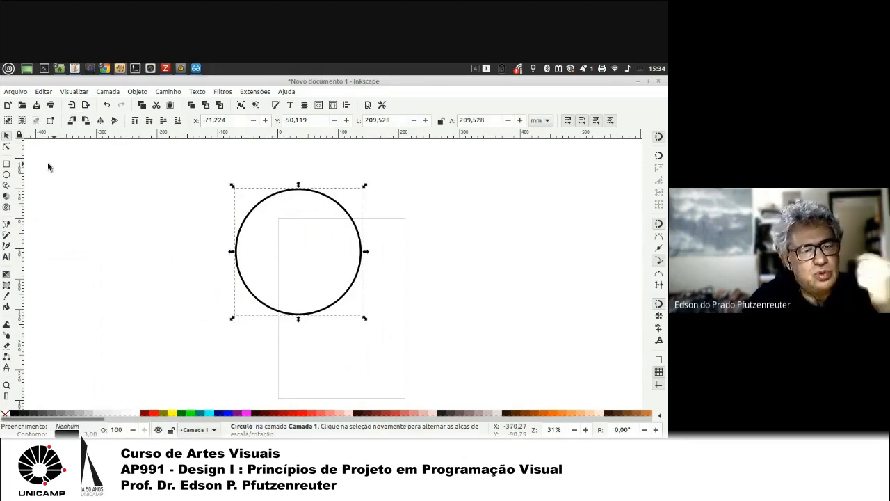
Step: Show the circle's editing handles with the Node tool and look through the view orientation options
{"action": "left_click", "coordinate": [7, 148]}
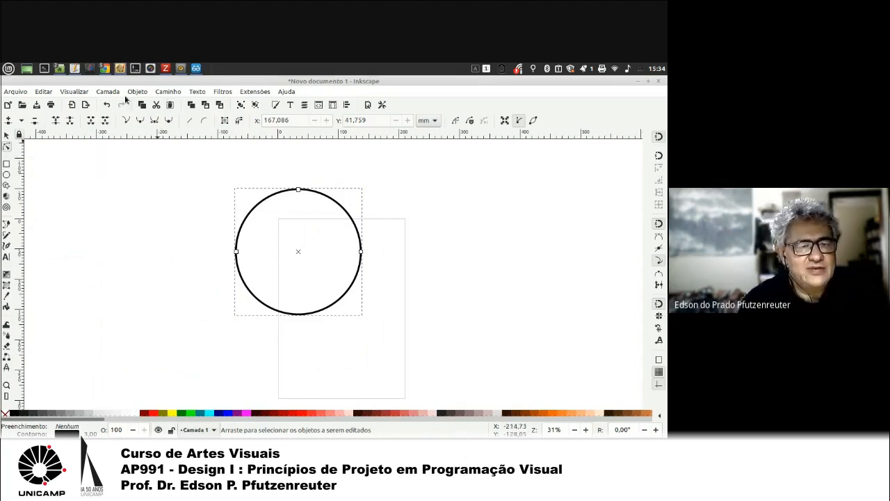
{"action": "left_click", "coordinate": [77, 92]}
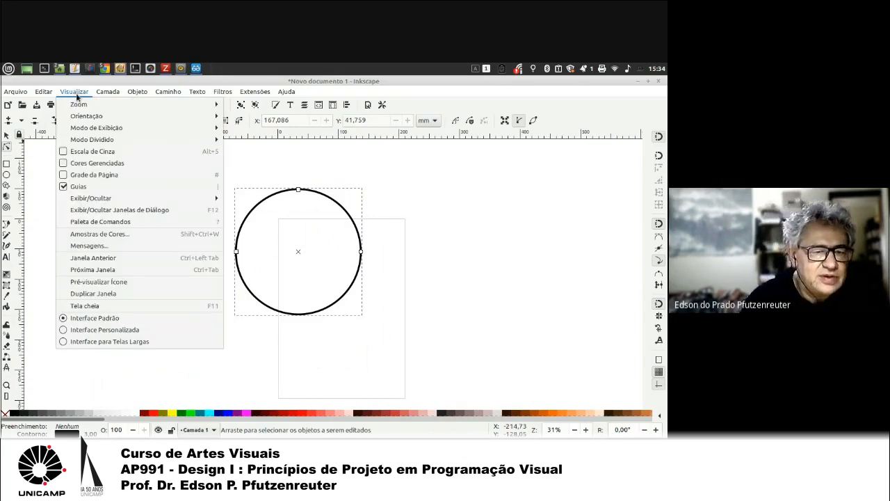
{"action": "mouse_move", "coordinate": [106, 114]}
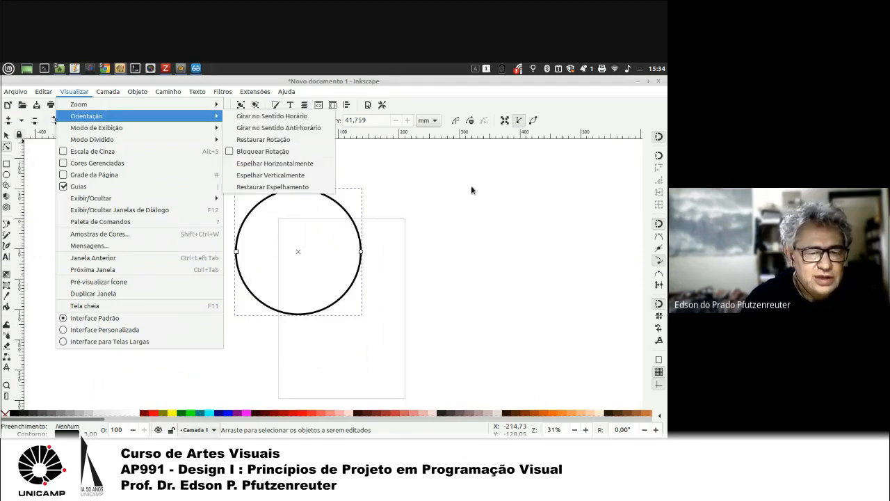
{"action": "left_click", "coordinate": [438, 199]}
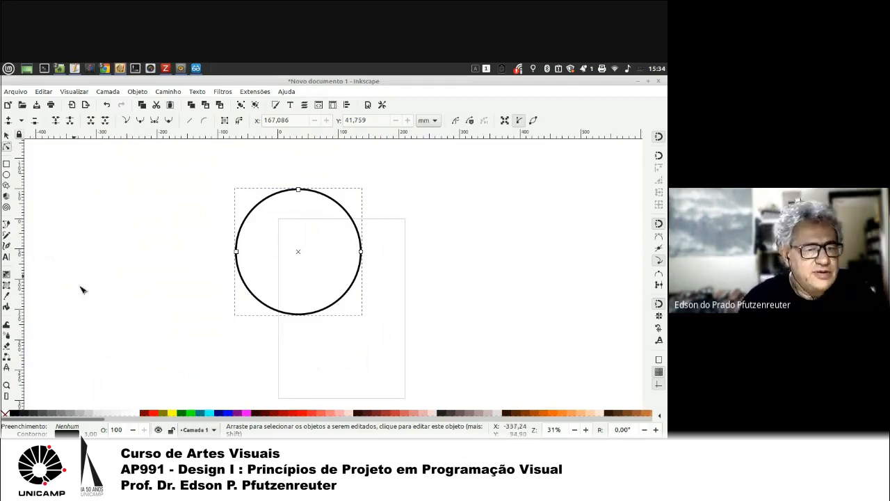
Step: Draw a short freehand line and a wavy freehand path about 82 by 115 mm beside the circle with the Pencil tool
{"action": "left_click", "coordinate": [6, 240]}
{"action": "left_click_drag", "start_coordinate": [74, 240], "coordinate": [73, 217]}
{"action": "left_click_drag", "start_coordinate": [83, 203], "coordinate": [133, 271]}
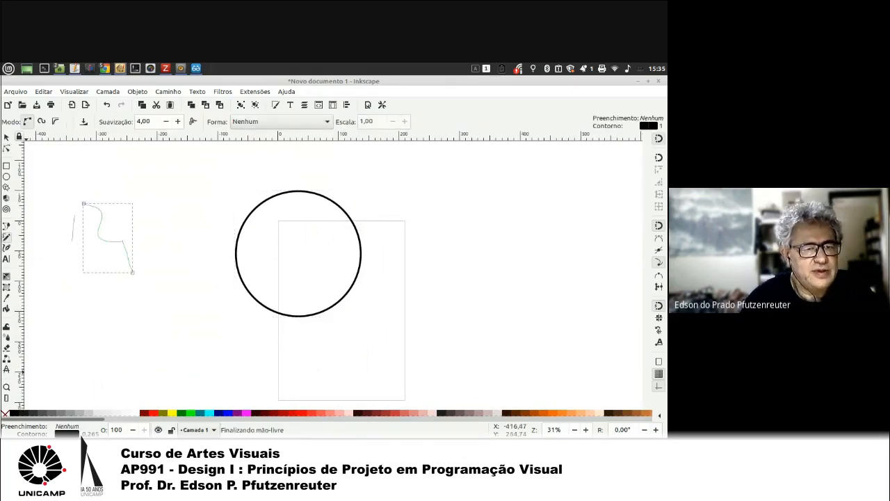
Step: Move the wavy path close to the circle and pull its upper curve upward into a tall peak with the Node tool
{"action": "left_click", "coordinate": [7, 137]}
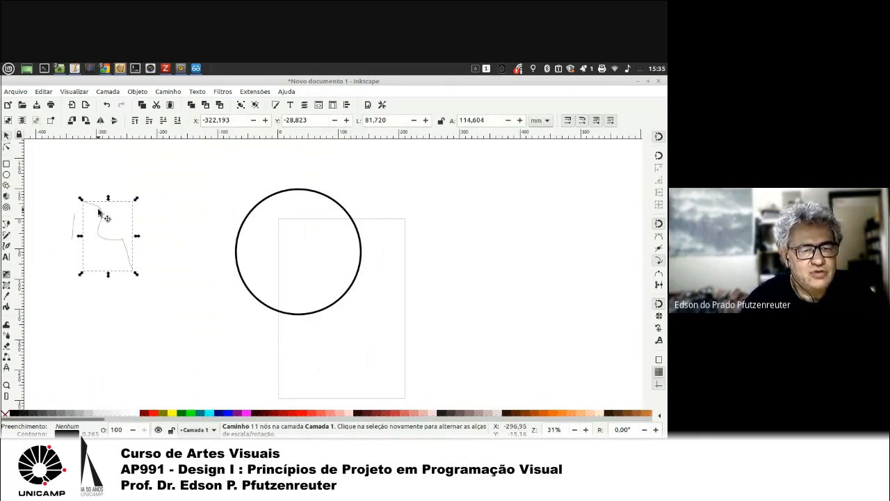
{"action": "mouse_move", "coordinate": [101, 212]}
{"action": "left_mouse_down"}
{"action": "mouse_move", "coordinate": [148, 169]}
{"action": "mouse_move", "coordinate": [145, 201]}
{"action": "mouse_move", "coordinate": [137, 178]}
{"action": "mouse_move", "coordinate": [160, 220]}
{"action": "left_mouse_up"}
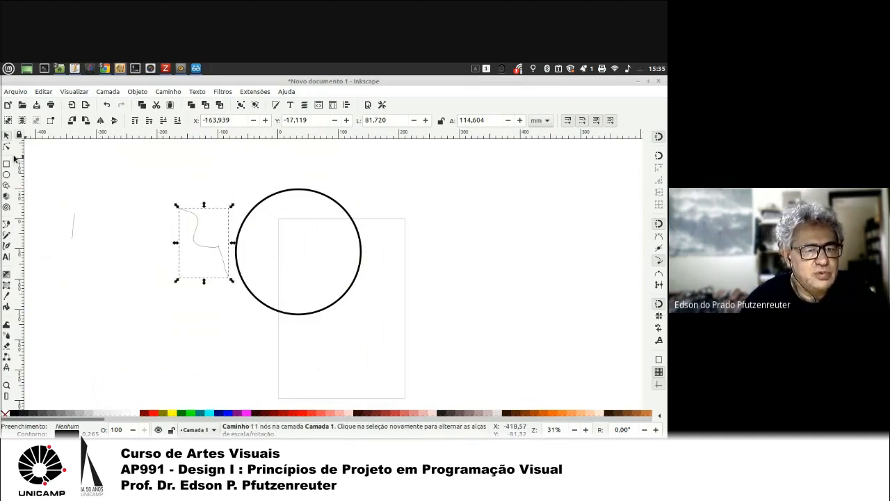
{"action": "left_click", "coordinate": [6, 147]}
{"action": "left_click_drag", "start_coordinate": [197, 220], "coordinate": [207, 176]}
{"action": "left_click", "coordinate": [6, 137]}
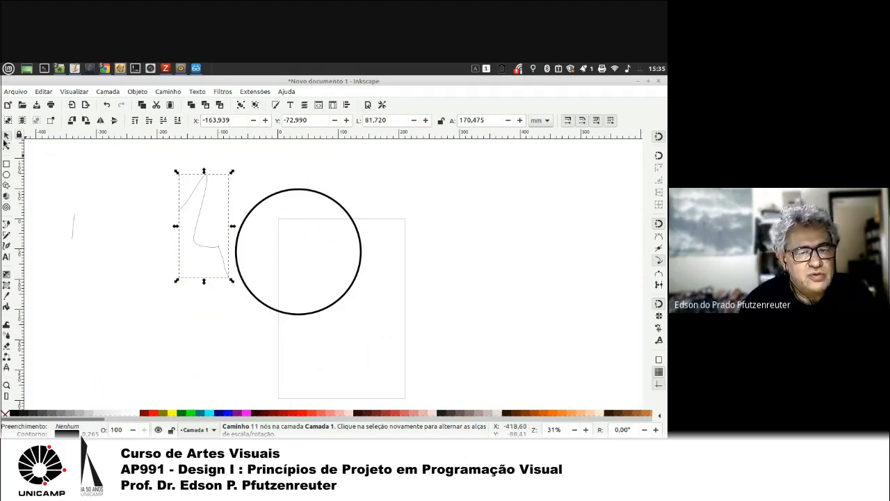
Step: Undo the node edit, the move and the drawing of the wavy path
{"action": "left_click", "coordinate": [106, 105]}
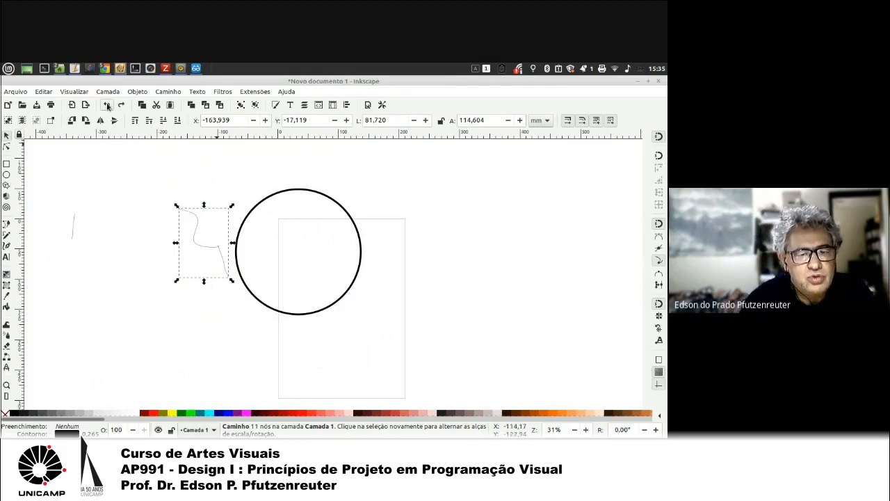
{"action": "left_click", "coordinate": [108, 106]}
{"action": "left_click", "coordinate": [107, 106]}
{"action": "left_click", "coordinate": [108, 105]}
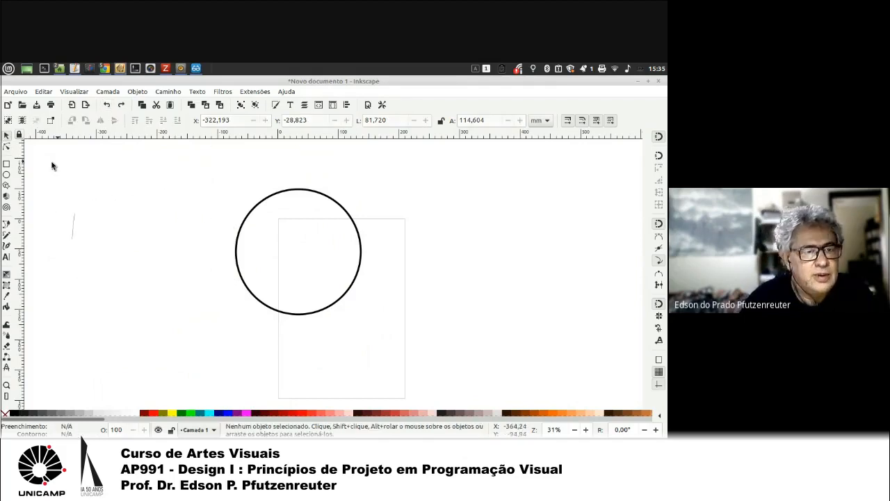
Step: Turn the circle into a pie slice about 110 by 55 mm by reshaping its arc end point with the Node tool
{"action": "left_click", "coordinate": [7, 146]}
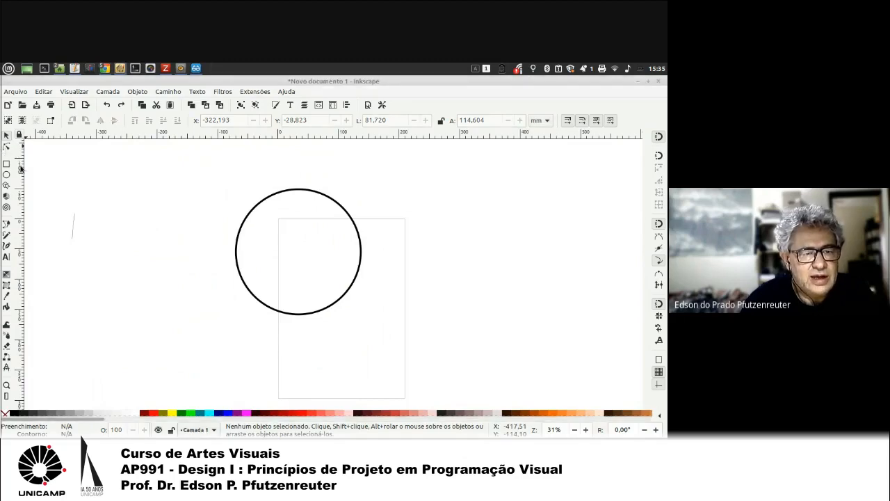
{"action": "left_click", "coordinate": [317, 197]}
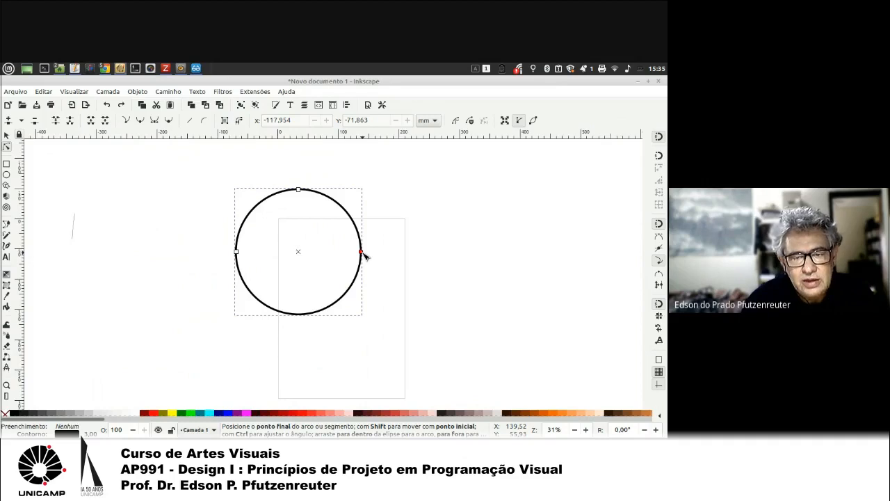
{"action": "left_click_drag", "start_coordinate": [362, 254], "coordinate": [392, 302]}
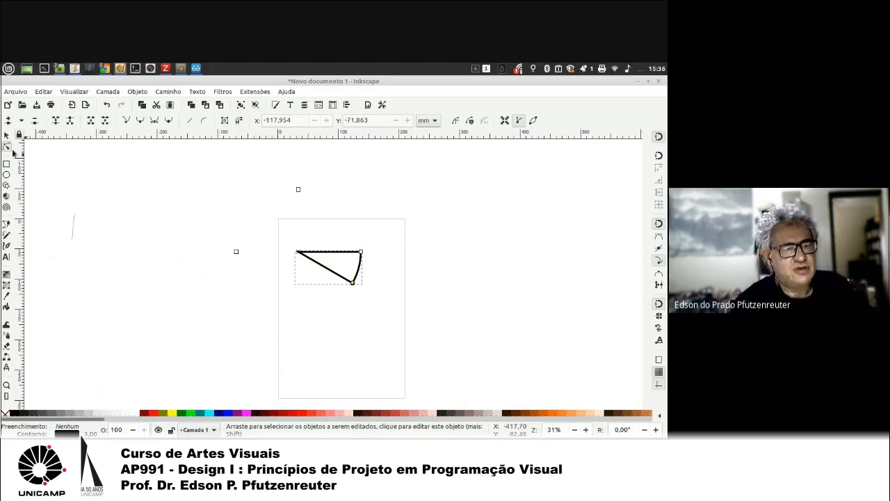
Step: Try to convert the pie slice into a path and check its corner nodes with the Node tool
{"action": "left_click", "coordinate": [6, 136]}
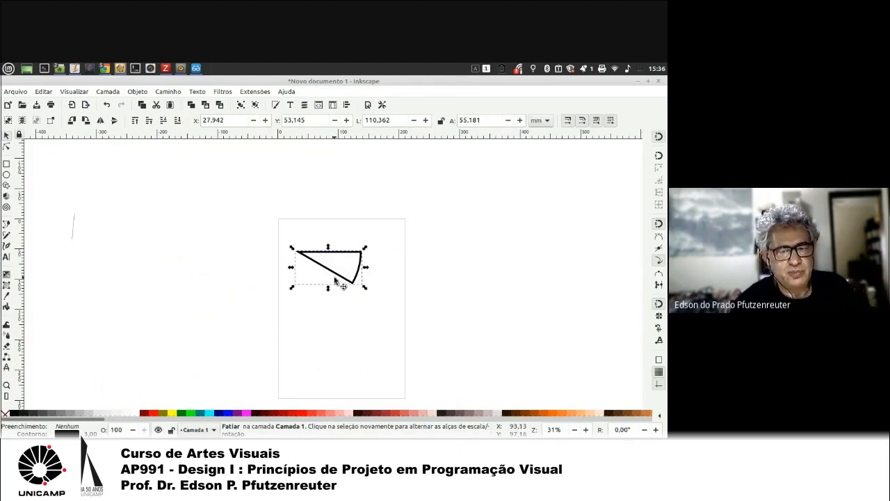
{"action": "scroll", "coordinate": [334, 280], "scroll_direction": "up", "scroll_amount": 4, "text": "ctrl"}
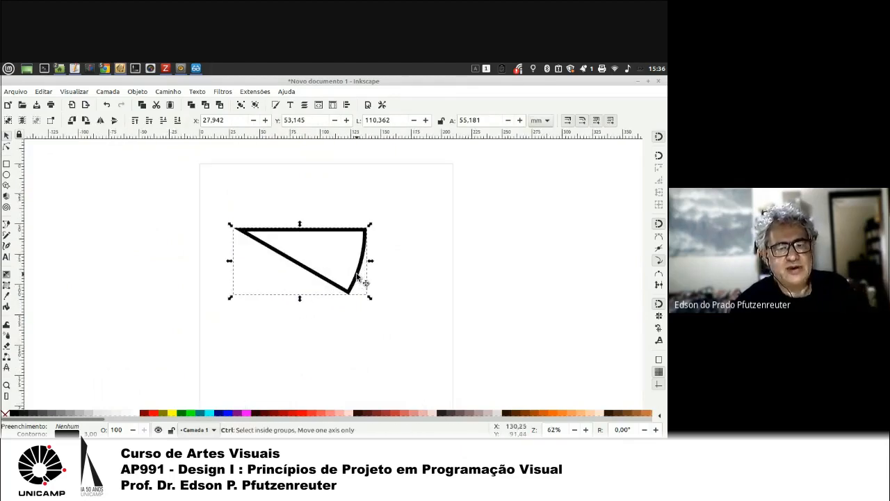
{"action": "scroll", "coordinate": [357, 278], "scroll_direction": "up", "scroll_amount": 2}
{"action": "scroll", "coordinate": [235, 268], "scroll_direction": "down", "scroll_amount": 1}
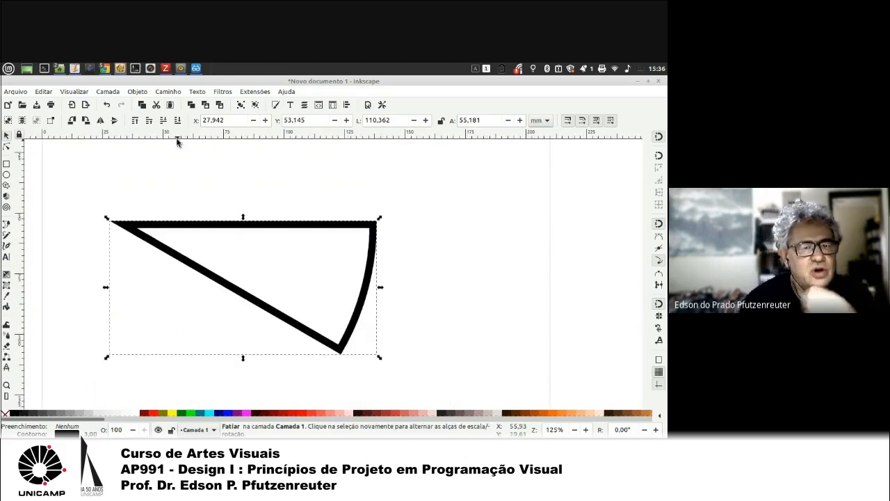
{"action": "left_click", "coordinate": [167, 92]}
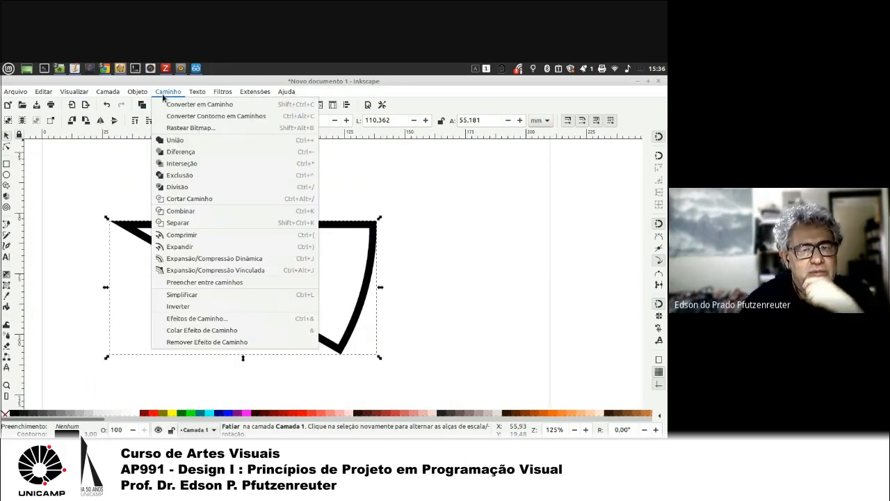
{"action": "left_click", "coordinate": [189, 105]}
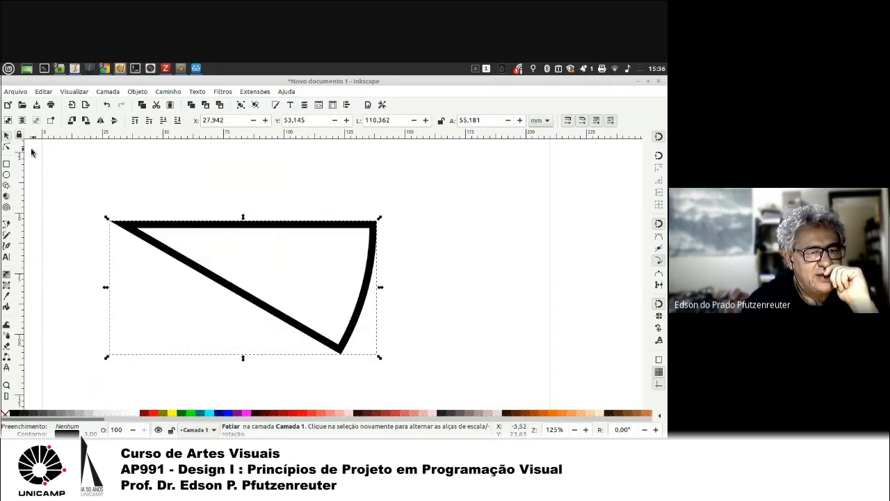
{"action": "left_click", "coordinate": [7, 146]}
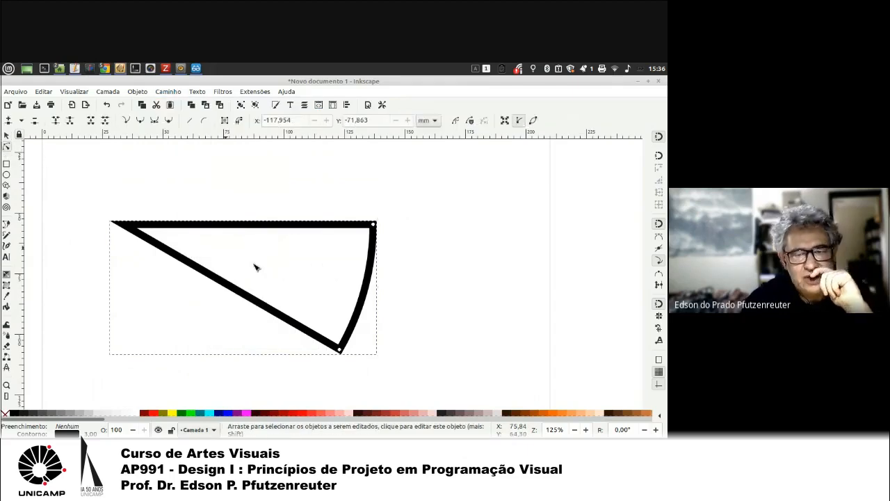
{"action": "left_click", "coordinate": [374, 225]}
{"action": "left_click_drag", "start_coordinate": [364, 193], "coordinate": [376, 221]}
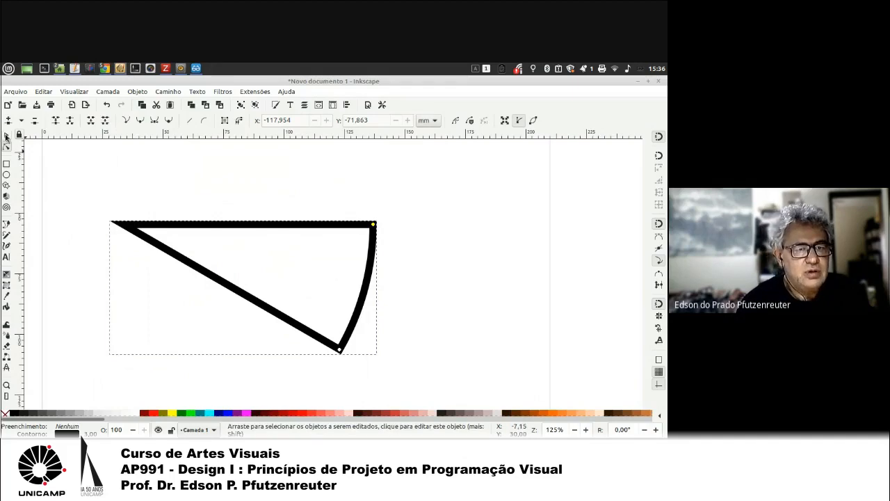
Step: Select the pie slice as a whole object and convert it to a path
{"action": "left_click", "coordinate": [6, 137]}
{"action": "left_click", "coordinate": [108, 91]}
{"action": "left_click", "coordinate": [108, 91]}
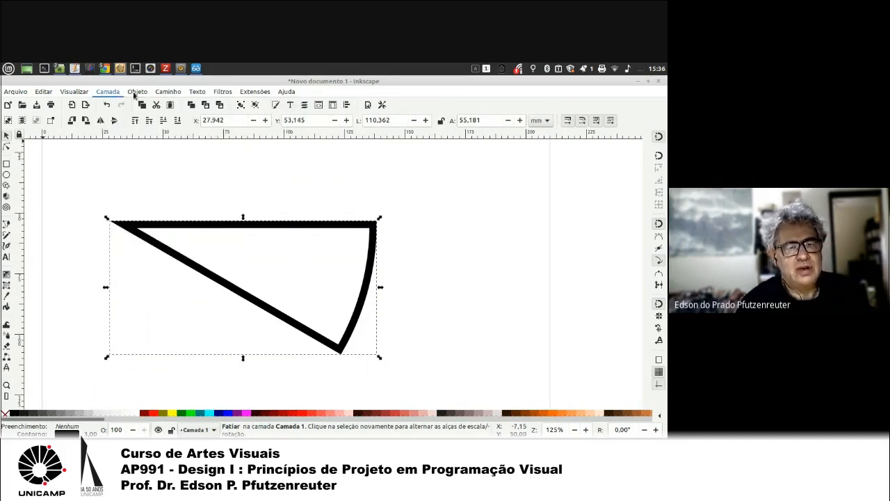
{"action": "left_click", "coordinate": [167, 91]}
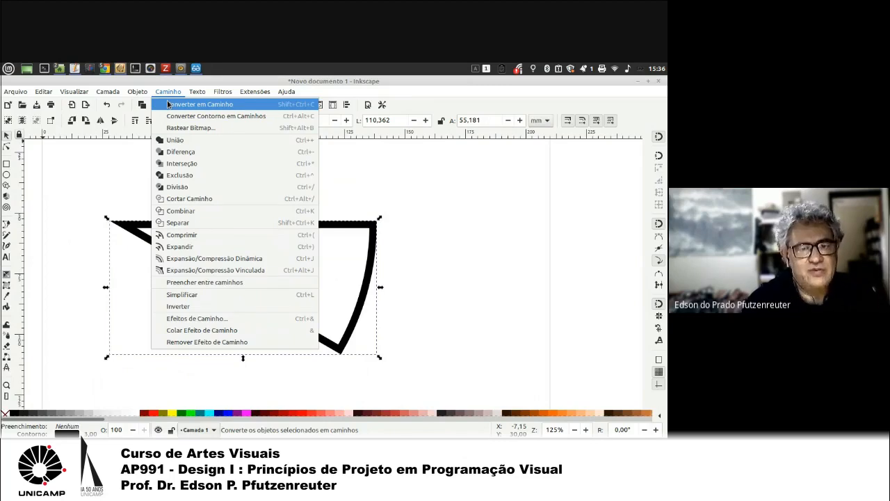
{"action": "left_click", "coordinate": [168, 104]}
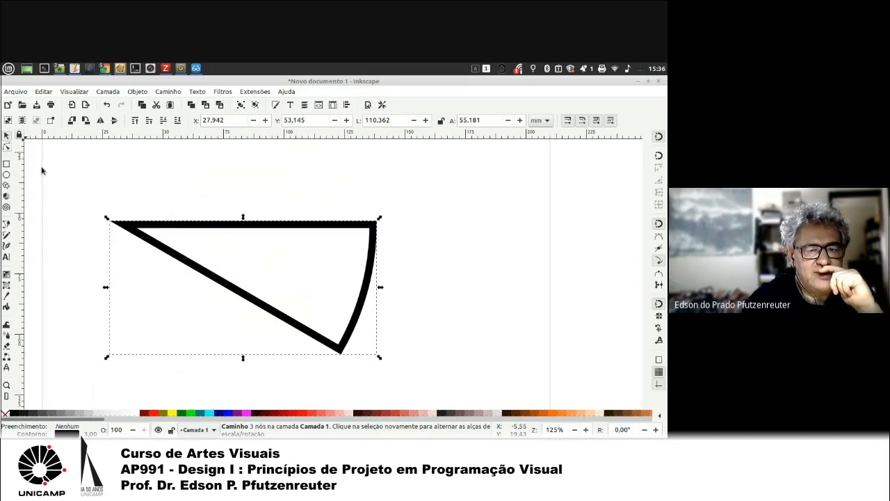
Step: Move the node where the path's straight upper edge meets the arc to about X 133.2, Y 30.3 mm, and undo the move
{"action": "key", "text": "n"}
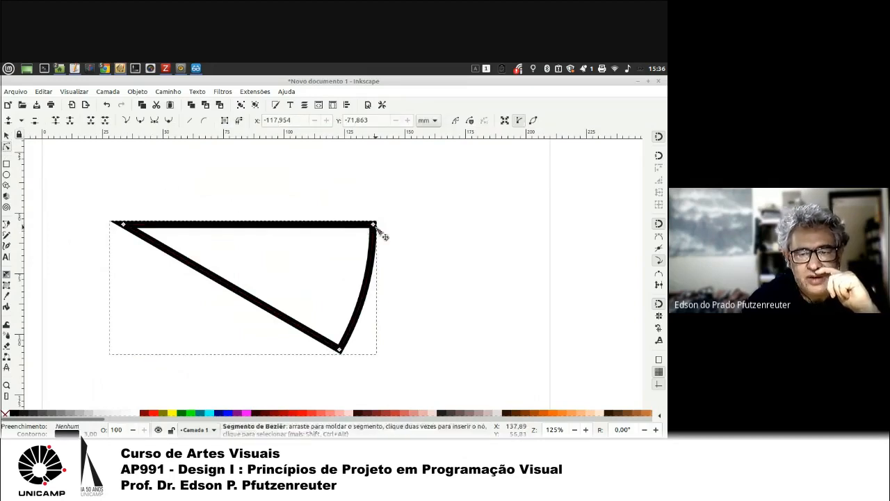
{"action": "left_click_drag", "start_coordinate": [376, 227], "coordinate": [366, 168]}
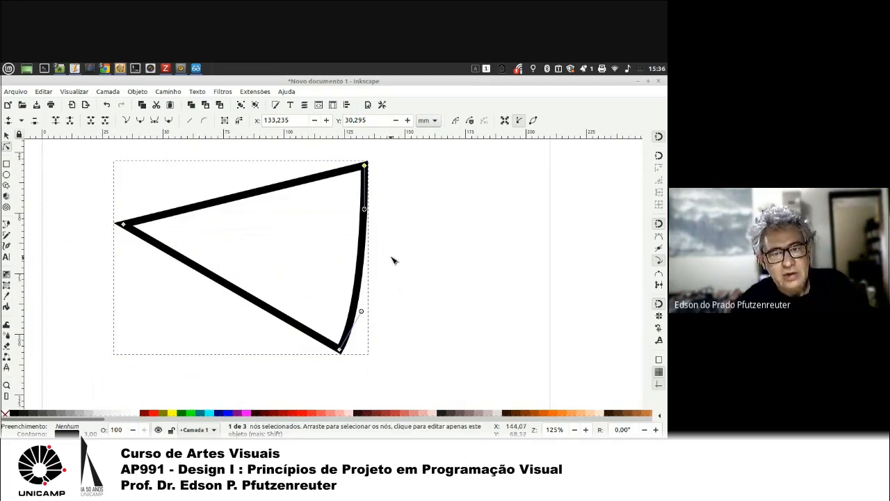
{"action": "left_click", "coordinate": [393, 260]}
{"action": "left_click", "coordinate": [107, 105]}
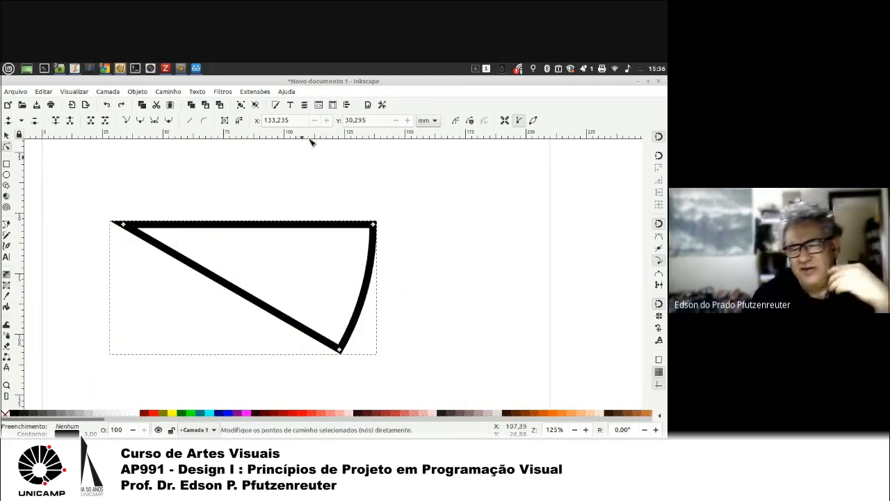
Step: Insert a new node on each side of all three corners of the slice path
{"action": "left_click", "coordinate": [351, 232]}
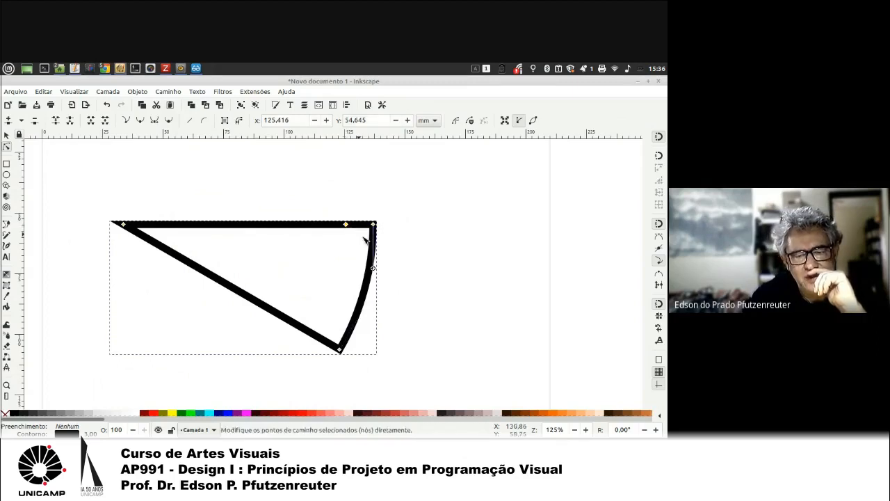
{"action": "left_click", "coordinate": [375, 252]}
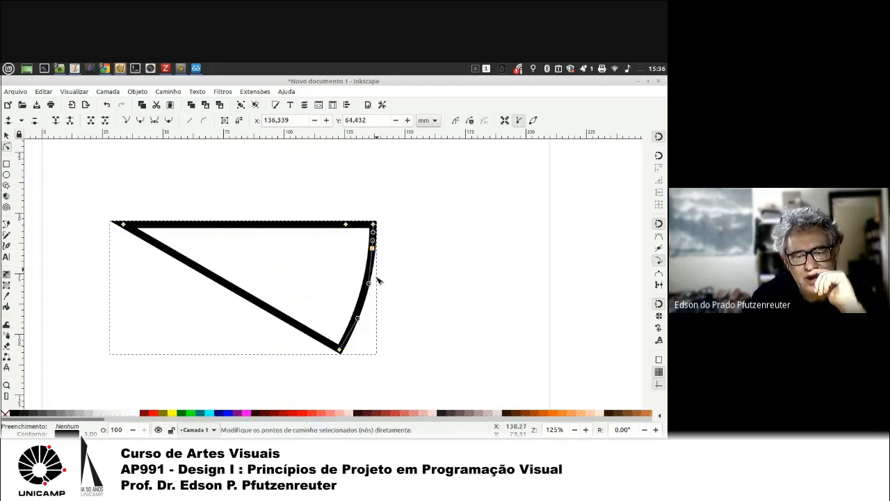
{"action": "left_click", "coordinate": [352, 346]}
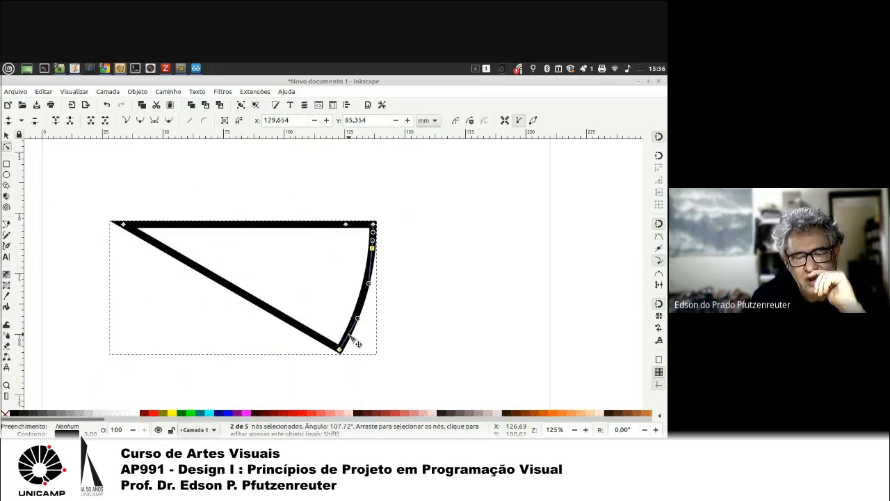
{"action": "left_click", "coordinate": [329, 344]}
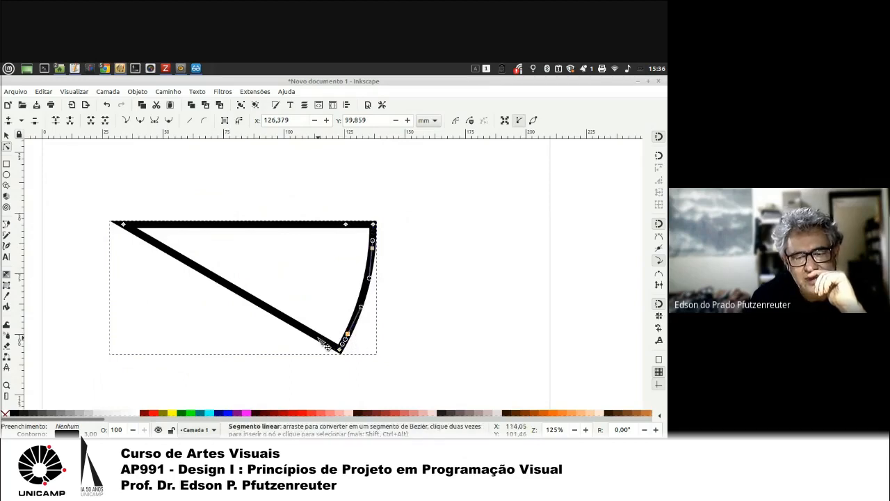
{"action": "left_click", "coordinate": [140, 230]}
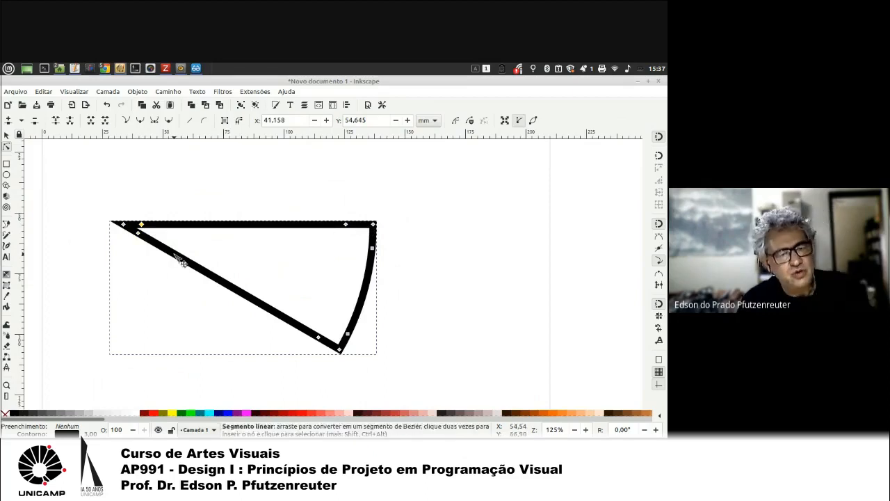
Step: Undo the upper-edge node near the tip, try a midpoint node with a sideways shift instead, and undo that trial
{"action": "left_click", "coordinate": [107, 105]}
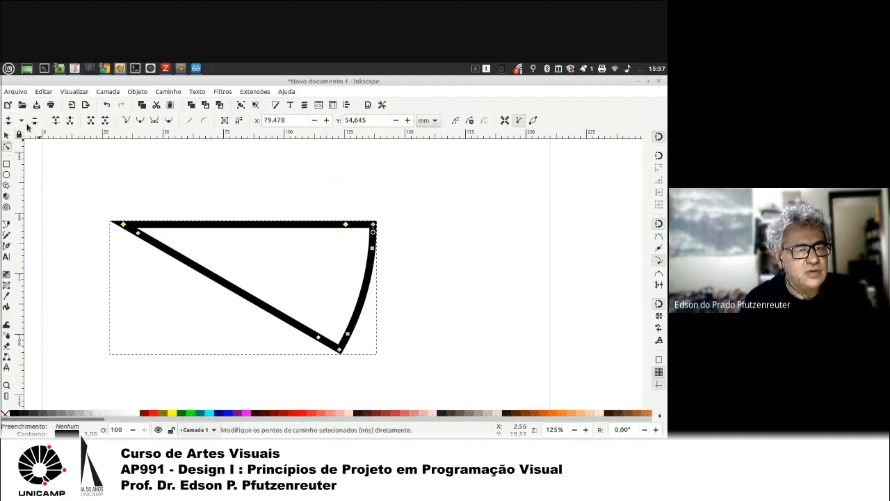
{"action": "left_click", "coordinate": [9, 122]}
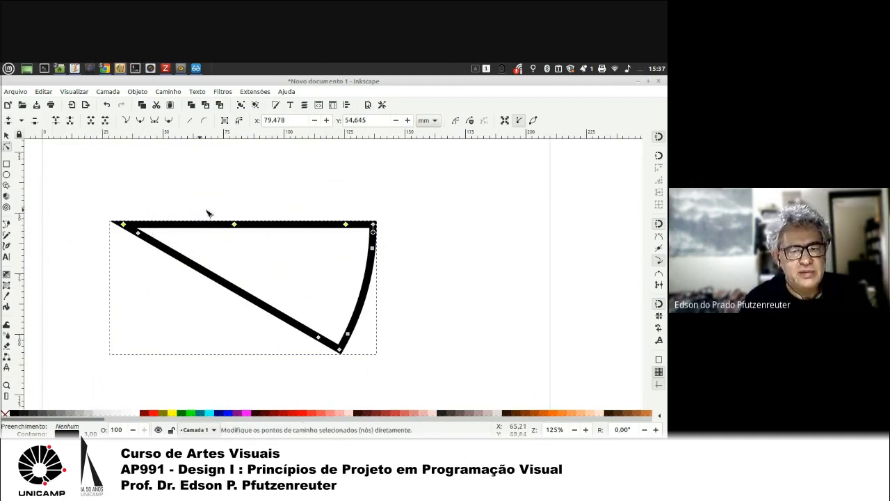
{"action": "left_click_drag", "start_coordinate": [236, 224], "coordinate": [216, 224]}
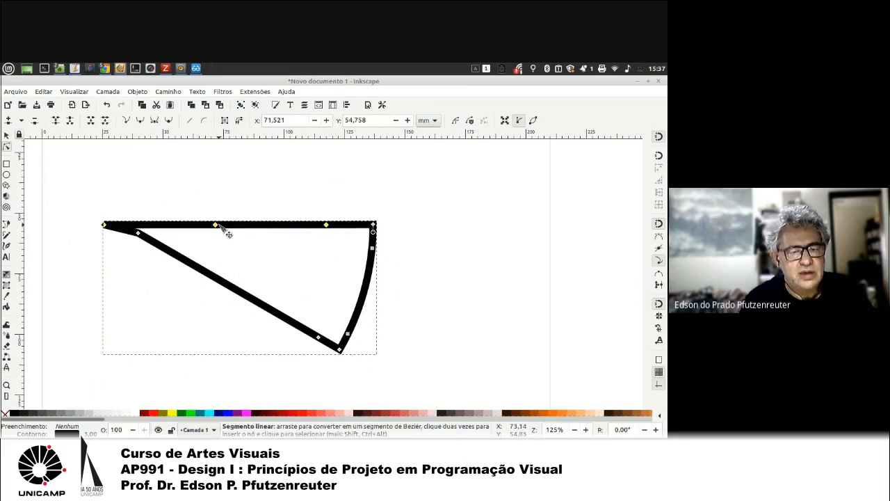
{"action": "key", "text": "ctrl+z"}
{"action": "key", "text": "ctrl+z"}
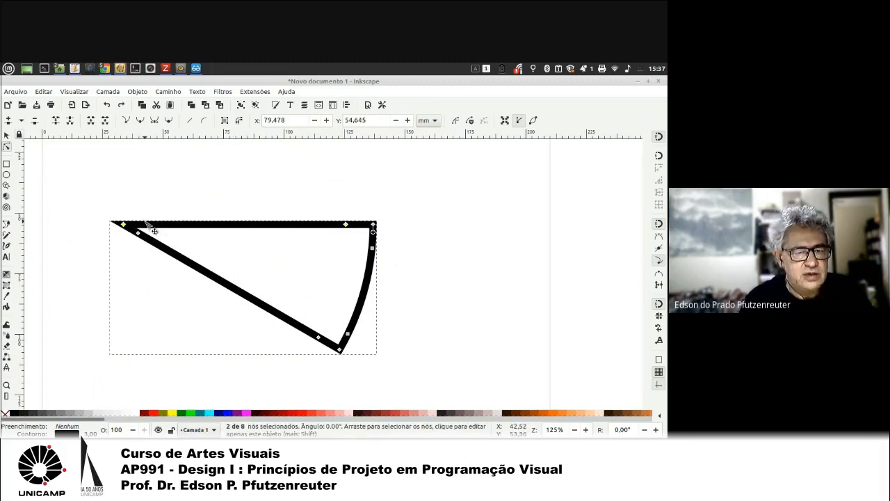
Step: Insert a node on the upper edge close to the pointed tip and delete the path's three original corner nodes
{"action": "left_click", "coordinate": [145, 224]}
{"action": "left_click_drag", "start_coordinate": [356, 181], "coordinate": [398, 242]}
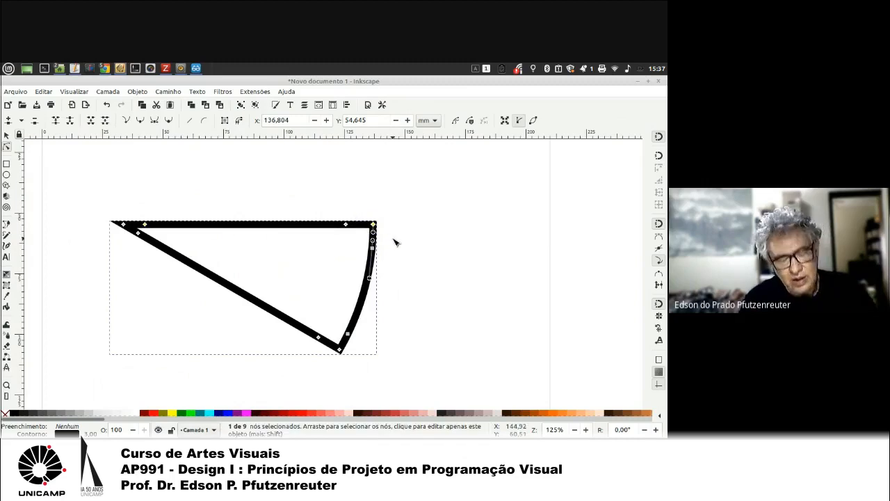
{"action": "key", "text": "Delete"}
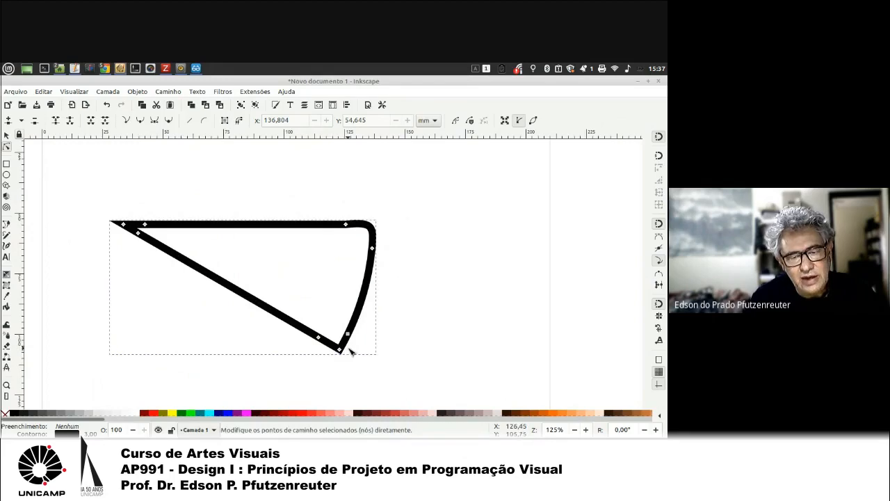
{"action": "left_click", "coordinate": [339, 349]}
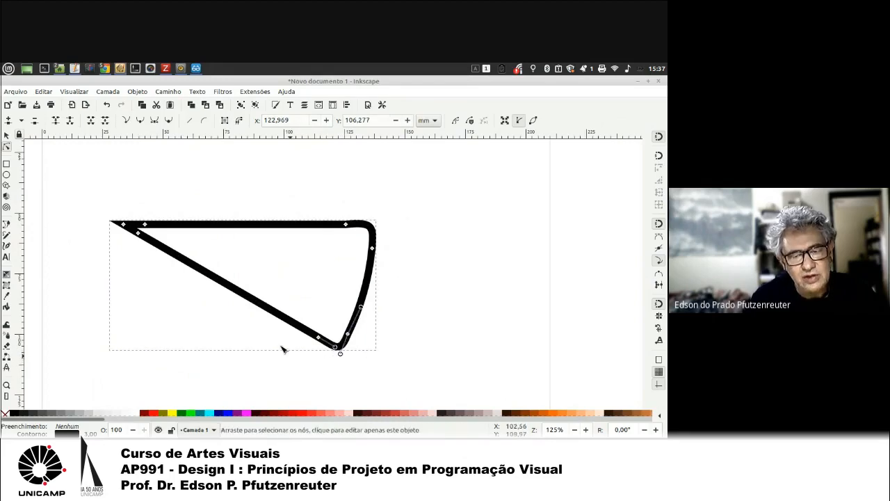
{"action": "left_click", "coordinate": [124, 225]}
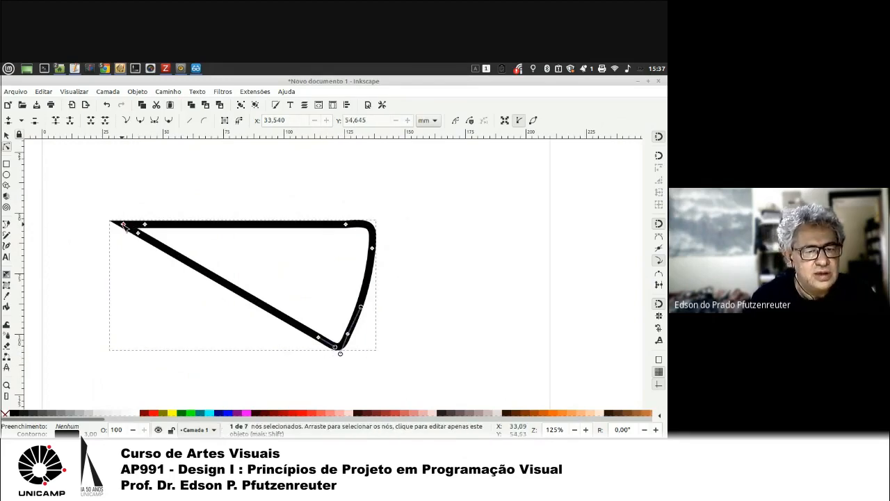
{"action": "key", "text": "Delete"}
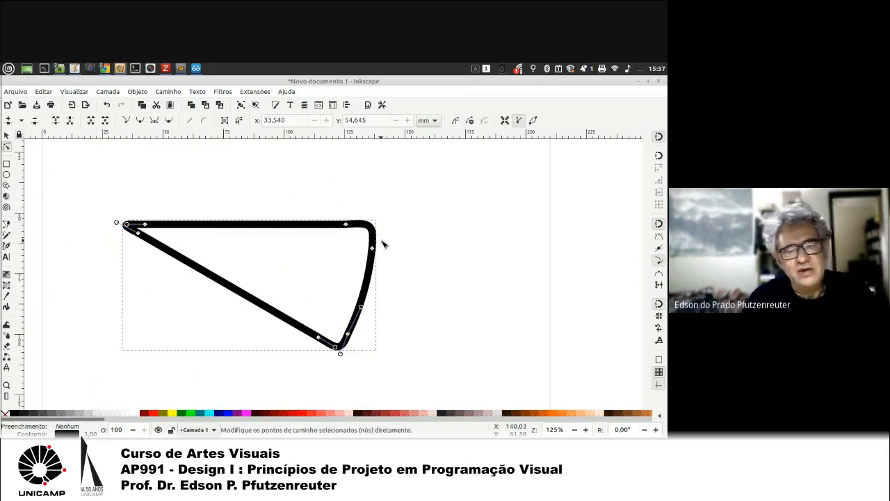
Step: Shorten the curve handles on both sides of the path's upper outer corner to round it more smoothly
{"action": "scroll", "coordinate": [376, 248], "scroll_direction": "up", "scroll_amount": 6, "text": "ctrl"}
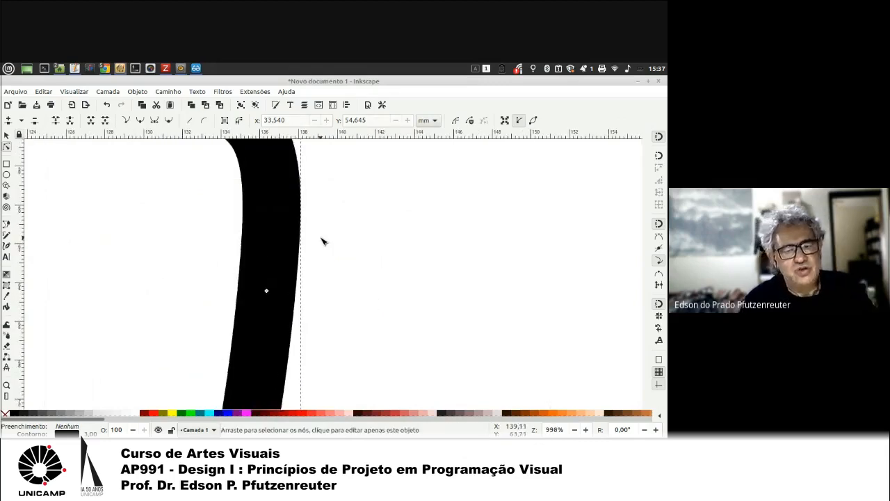
{"action": "scroll", "coordinate": [199, 251], "scroll_direction": "up", "scroll_amount": 4}
{"action": "scroll", "coordinate": [200, 251], "scroll_direction": "down", "scroll_amount": 1}
{"action": "scroll", "coordinate": [199, 252], "scroll_direction": "down", "scroll_amount": 2, "text": "ctrl"}
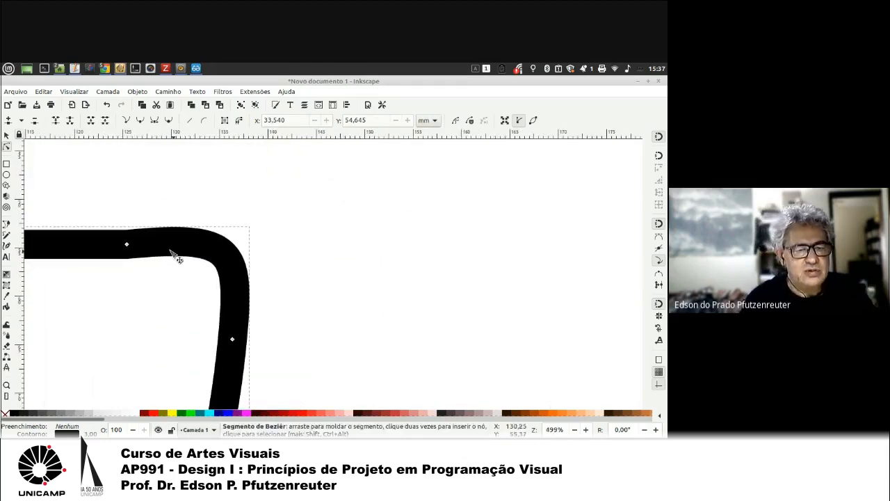
{"action": "left_click", "coordinate": [130, 246]}
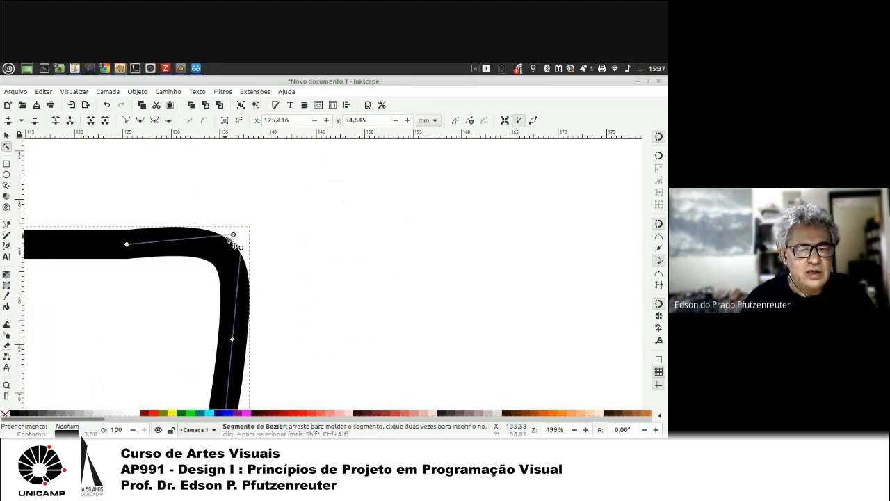
{"action": "left_click_drag", "start_coordinate": [235, 237], "coordinate": [176, 243]}
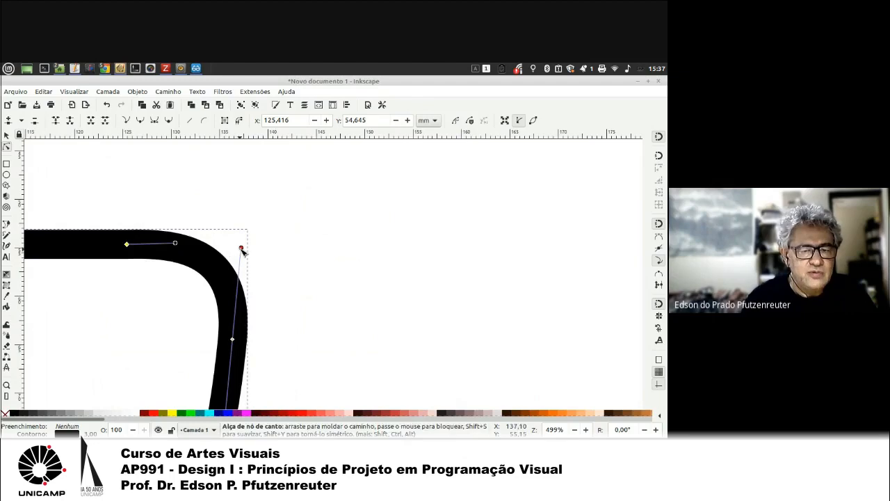
{"action": "left_click_drag", "start_coordinate": [241, 248], "coordinate": [240, 270]}
{"action": "scroll", "coordinate": [239, 272], "scroll_direction": "down", "scroll_amount": 10}
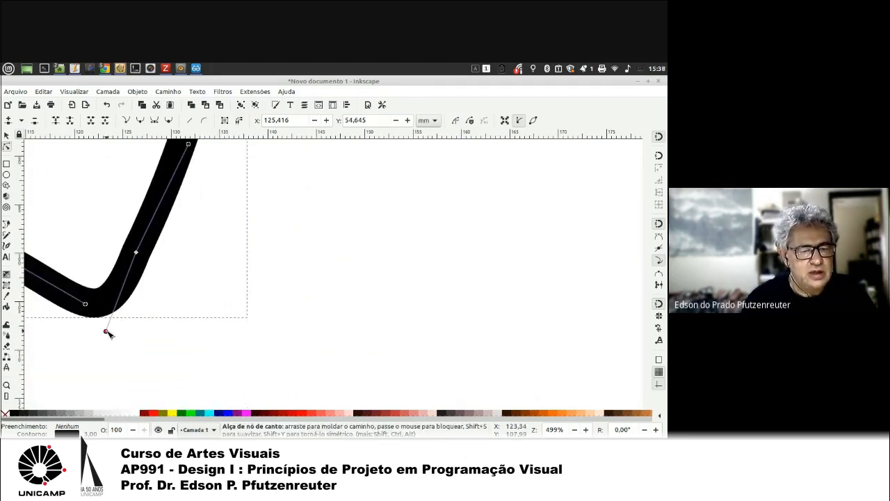
Step: Shorten the curve handle at the path's lower outer corner to round it, and deselect the path
{"action": "left_click_drag", "start_coordinate": [102, 317], "coordinate": [90, 253]}
{"action": "scroll", "coordinate": [91, 251], "scroll_direction": "down", "scroll_amount": 6}
{"action": "scroll", "coordinate": [61, 219], "scroll_direction": "left", "scroll_amount": 6}
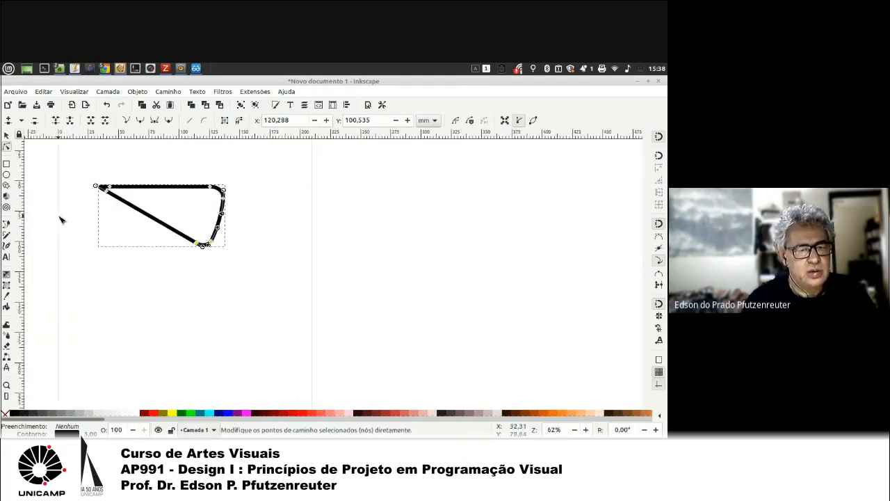
{"action": "scroll", "coordinate": [88, 218], "scroll_direction": "up", "scroll_amount": 4}
{"action": "scroll", "coordinate": [189, 248], "scroll_direction": "up", "scroll_amount": 2}
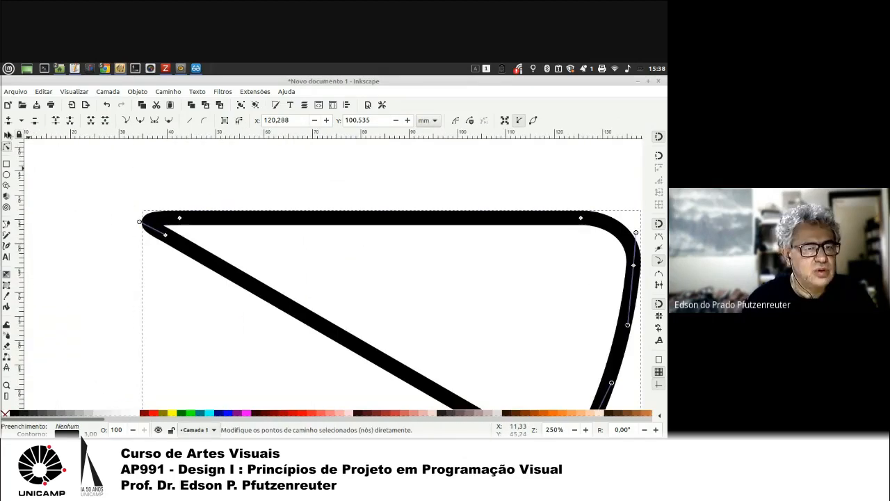
{"action": "left_click", "coordinate": [6, 135]}
{"action": "left_click", "coordinate": [52, 173]}
{"action": "scroll", "coordinate": [350, 235], "scroll_direction": "down", "scroll_amount": 4}
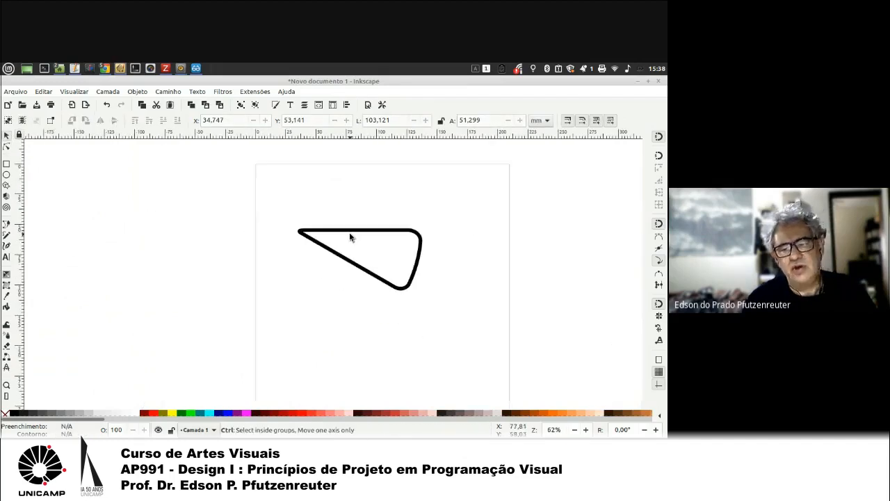
Step: Remove the stroke from the rounded slice and give it a flat colour fill
{"action": "left_click", "coordinate": [403, 289]}
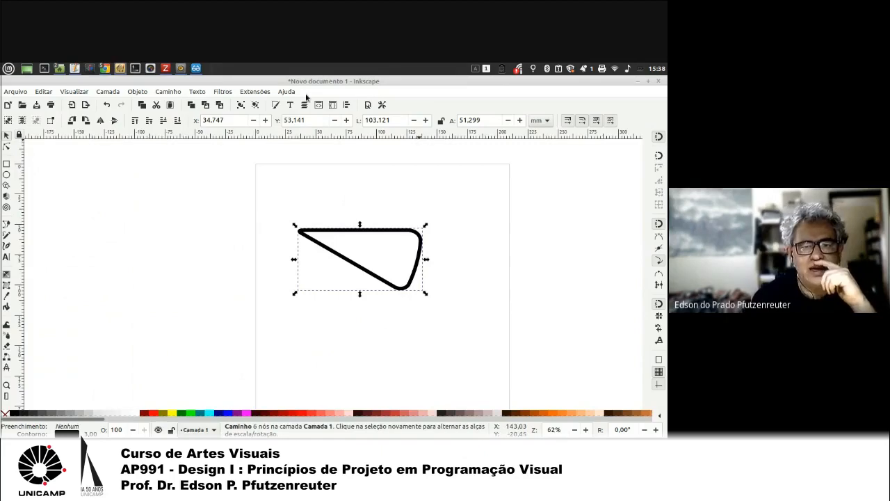
{"action": "left_click", "coordinate": [277, 105]}
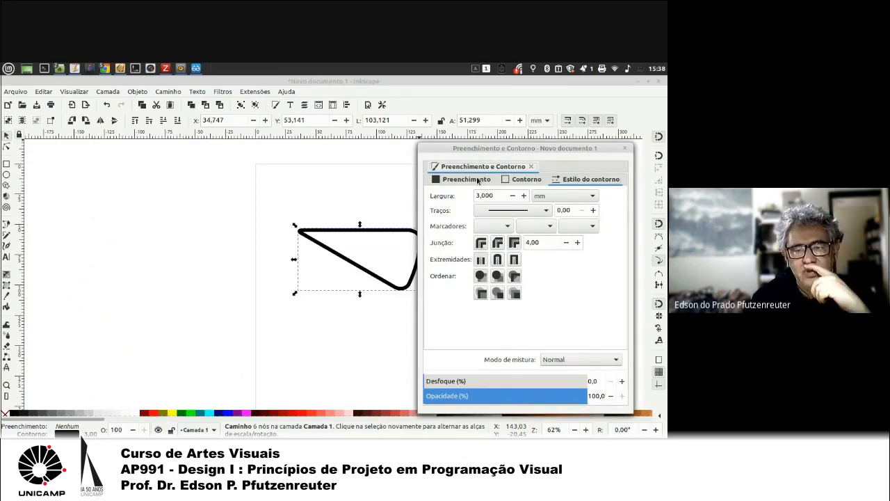
{"action": "left_click", "coordinate": [527, 180]}
{"action": "left_click", "coordinate": [433, 197]}
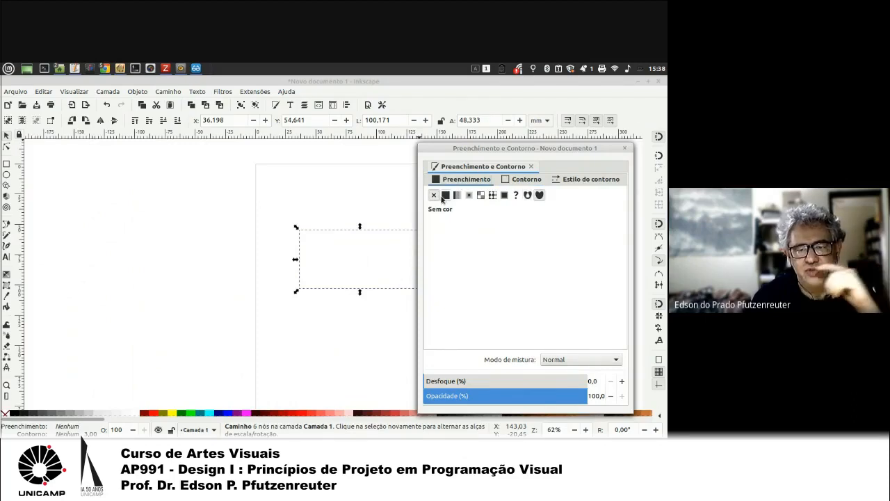
{"action": "left_click", "coordinate": [445, 197]}
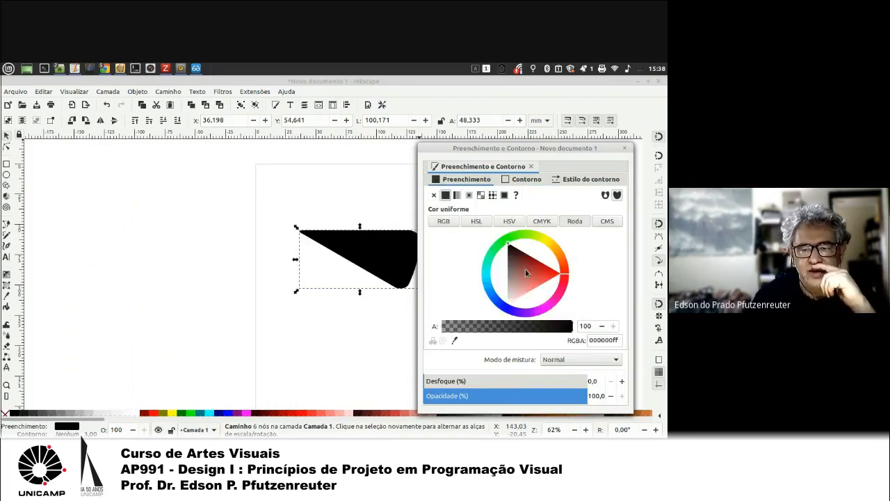
Step: Try green and brown fills on the colour wheel, settle on a bright orange fill, and close the fill and stroke settings
{"action": "left_click", "coordinate": [499, 246]}
{"action": "left_click_drag", "start_coordinate": [517, 256], "coordinate": [509, 265]}
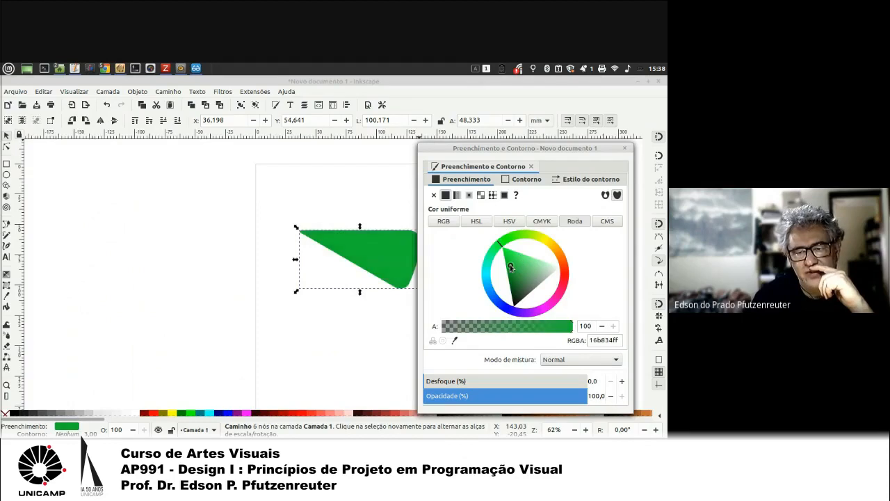
{"action": "left_click", "coordinate": [557, 251]}
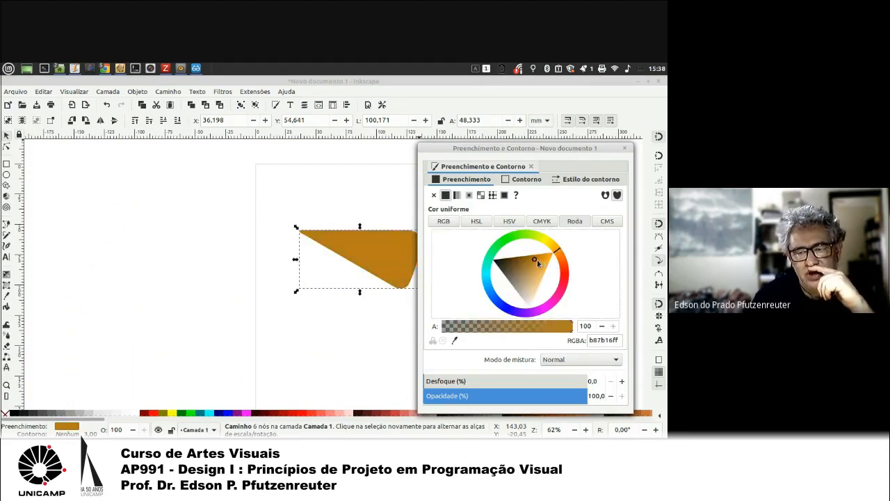
{"action": "left_click_drag", "start_coordinate": [535, 258], "coordinate": [561, 256]}
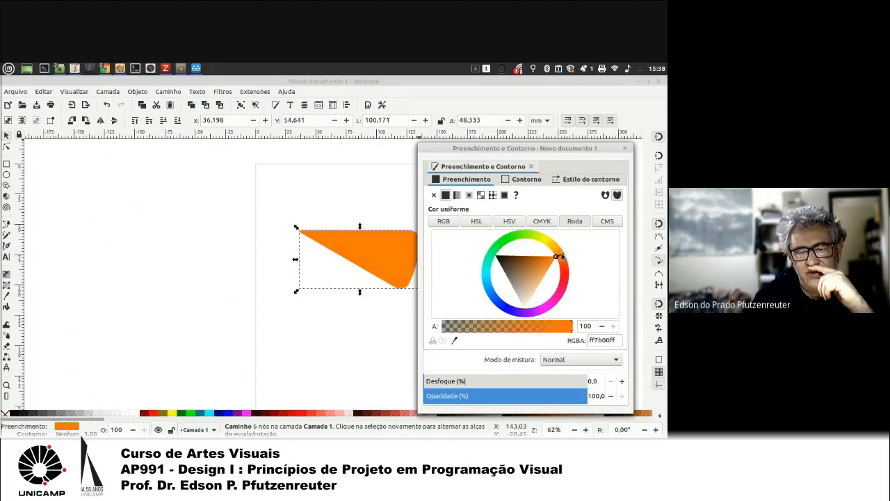
{"action": "left_click", "coordinate": [317, 188]}
{"action": "left_click", "coordinate": [625, 148]}
Step: Rotate the slice until its long axis is horizontal, and place a guide along that axis and a vertical one just beyond the tip
{"action": "left_click", "coordinate": [402, 270]}
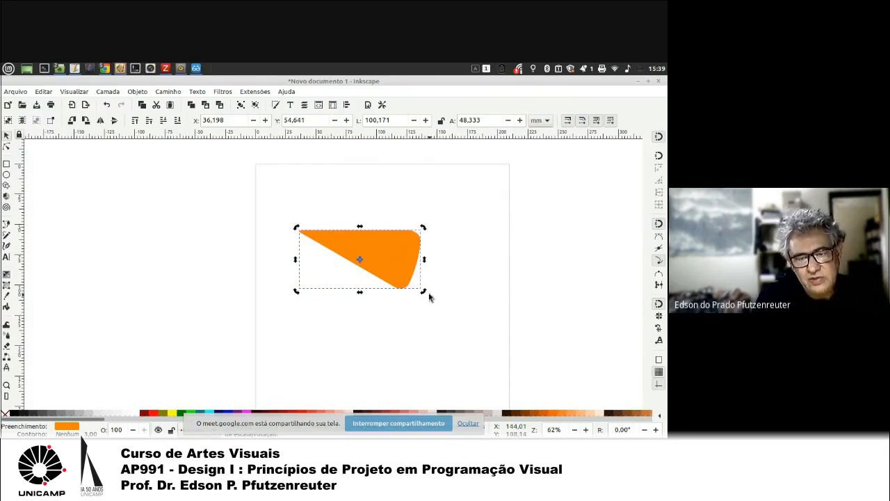
{"action": "left_click_drag", "start_coordinate": [425, 291], "coordinate": [437, 282]}
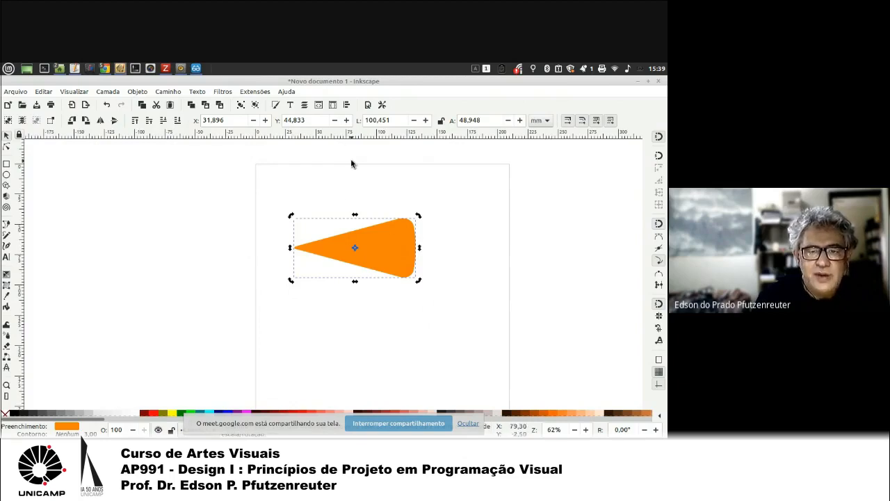
{"action": "left_click_drag", "start_coordinate": [376, 136], "coordinate": [318, 248]}
{"action": "scroll", "coordinate": [293, 268], "scroll_direction": "up", "scroll_amount": 2}
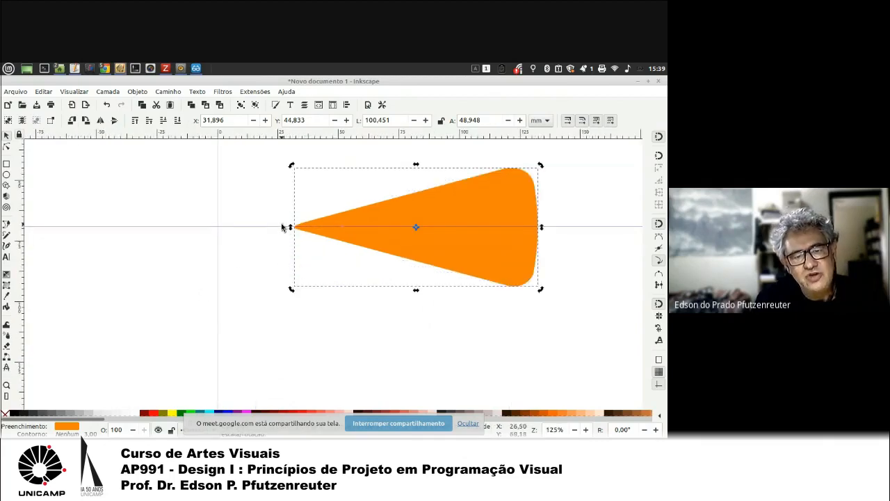
{"action": "left_click_drag", "start_coordinate": [21, 226], "coordinate": [282, 238]}
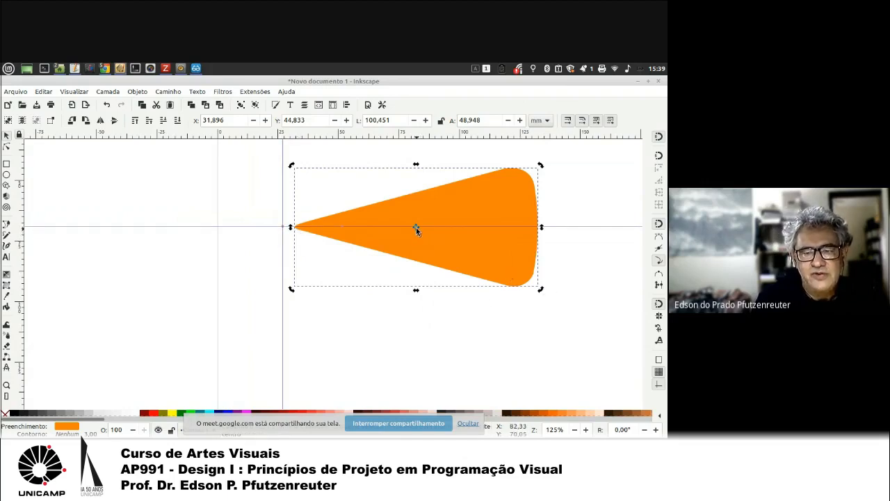
Step: Move the slice's rotation centre below its lower edge, try stretching the slice to about 135 mm wide, and undo the stretch
{"action": "mouse_move", "coordinate": [416, 229]}
{"action": "left_mouse_down"}
{"action": "mouse_move", "coordinate": [415, 269]}
{"action": "mouse_move", "coordinate": [384, 269]}
{"action": "left_mouse_up"}
{"action": "left_click", "coordinate": [446, 249]}
{"action": "left_click", "coordinate": [456, 320]}
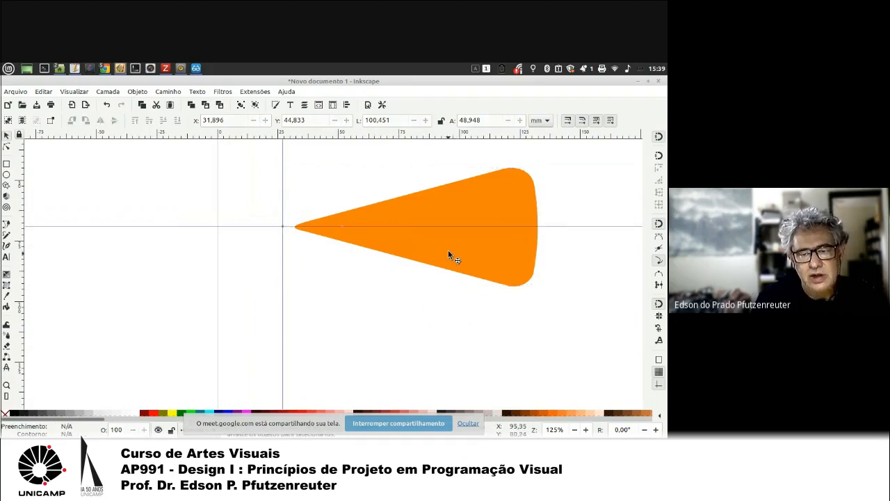
{"action": "left_click", "coordinate": [452, 251]}
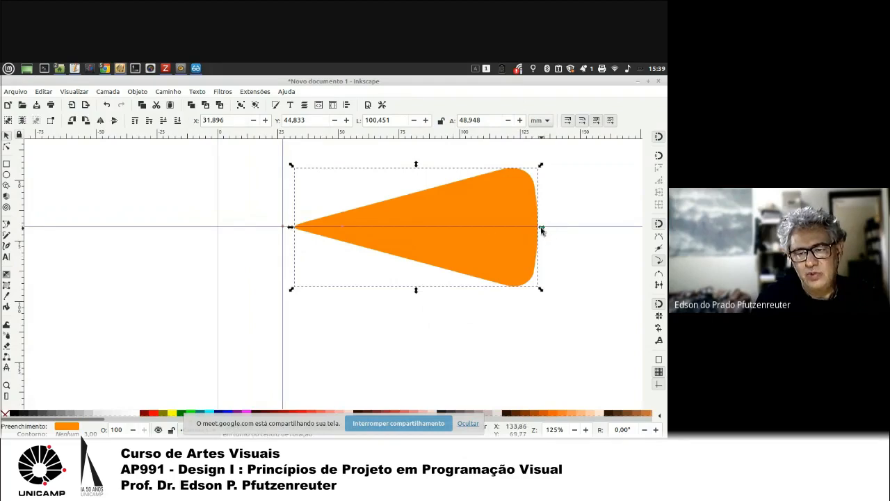
{"action": "left_click_drag", "start_coordinate": [545, 228], "coordinate": [624, 227]}
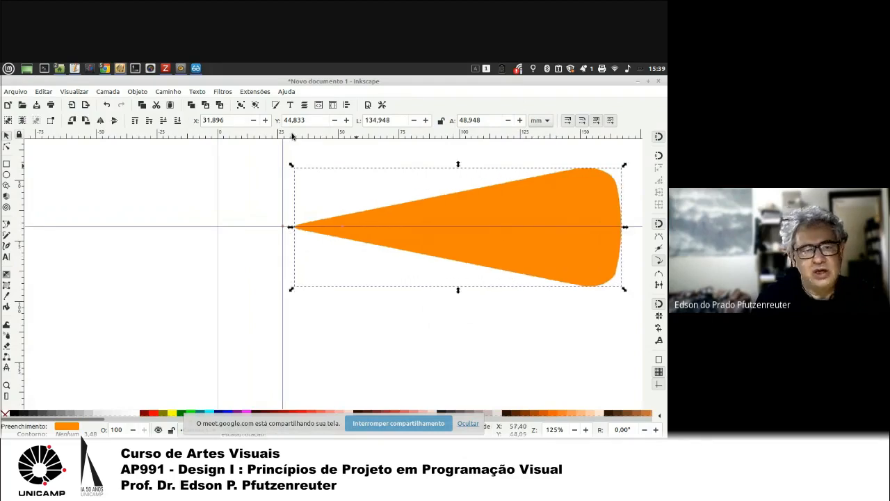
{"action": "left_click", "coordinate": [107, 104]}
Step: Try rotating the slice around the displaced rotation centre and undo the rotation
{"action": "left_click", "coordinate": [469, 255]}
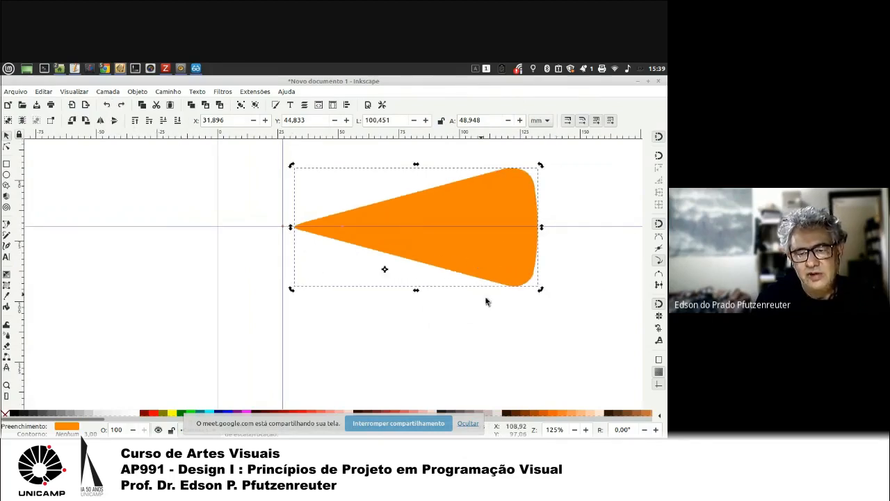
{"action": "left_click_drag", "start_coordinate": [542, 289], "coordinate": [513, 254]}
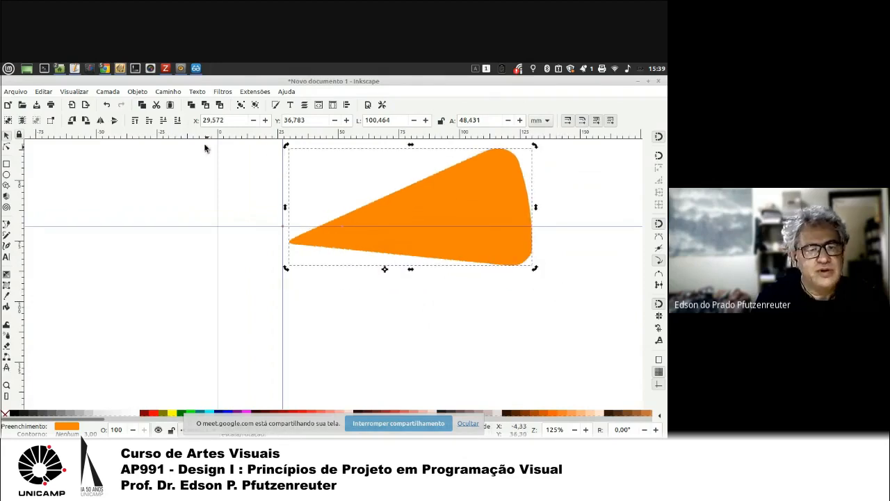
{"action": "left_click", "coordinate": [107, 105]}
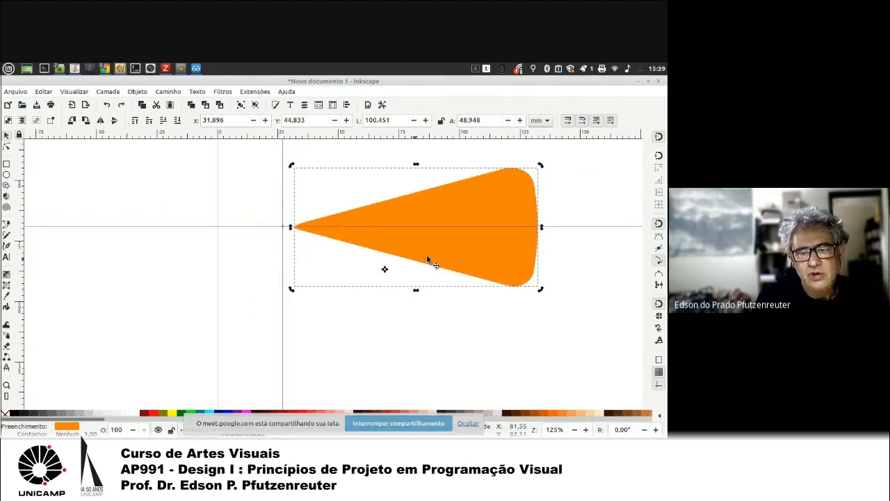
Step: Move the slice's rotation centre to the crossing of the two guides
{"action": "left_click", "coordinate": [442, 371]}
{"action": "left_click", "coordinate": [453, 261]}
{"action": "left_click", "coordinate": [454, 259]}
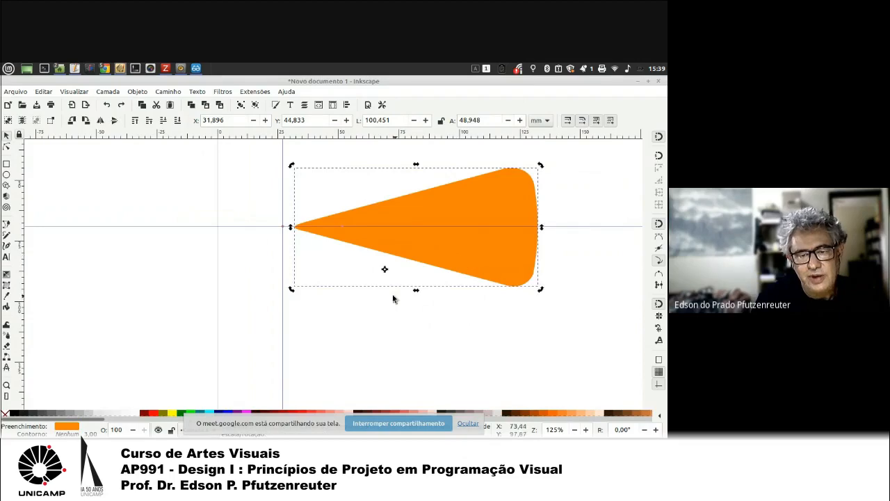
{"action": "left_click_drag", "start_coordinate": [384, 269], "coordinate": [284, 226]}
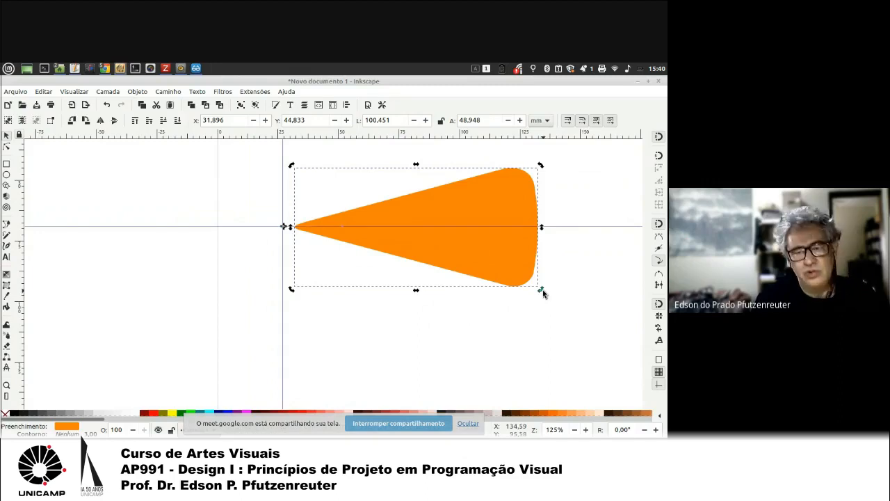
Step: Rotate the slice around the guides' crossing while stamping copies, making a fan of four closely spaced segments
{"action": "left_click_drag", "start_coordinate": [543, 293], "coordinate": [537, 338]}
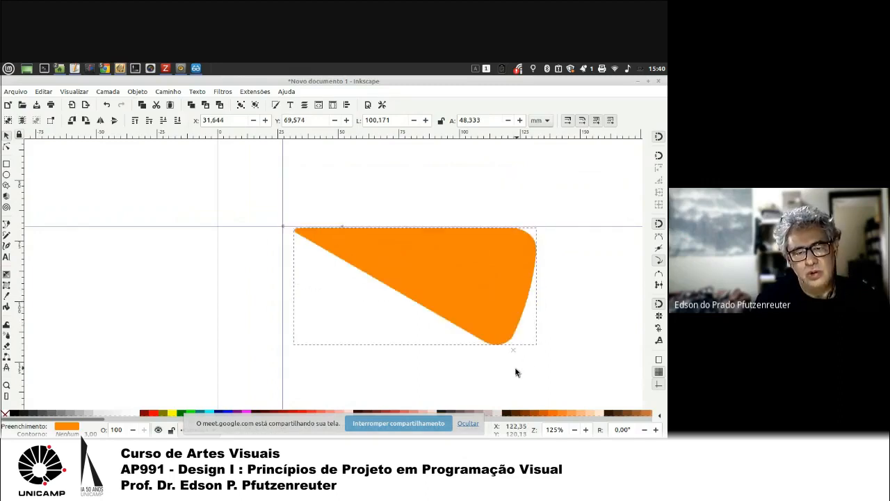
{"action": "left_click_drag", "start_coordinate": [516, 373], "coordinate": [196, 374]}
{"action": "key", "text": "space"}
{"action": "key", "text": "space"}
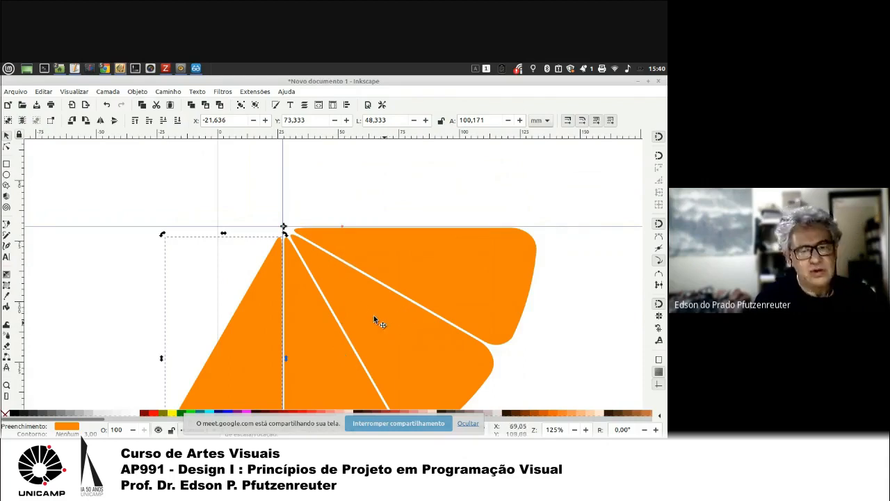
{"action": "left_click", "coordinate": [298, 199]}
{"action": "left_click", "coordinate": [267, 309]}
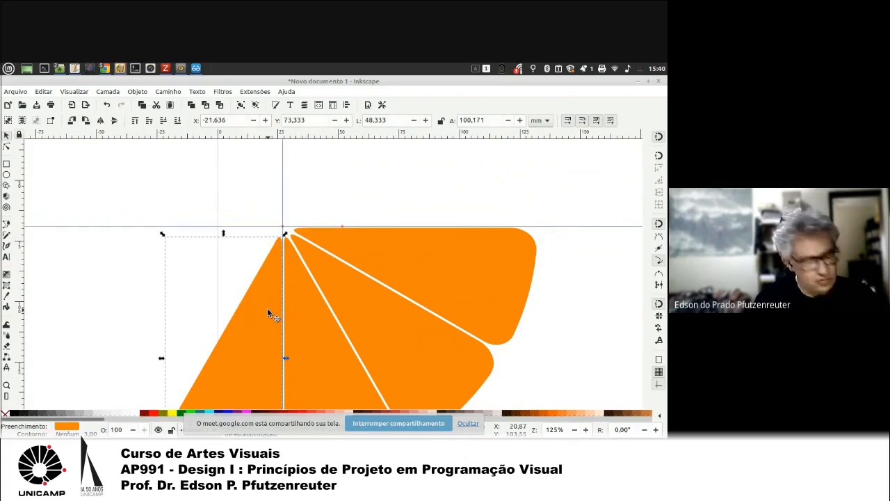
Step: Undo the rotation and all stamped copies, back to the single horizontal slice
{"action": "left_click", "coordinate": [104, 106]}
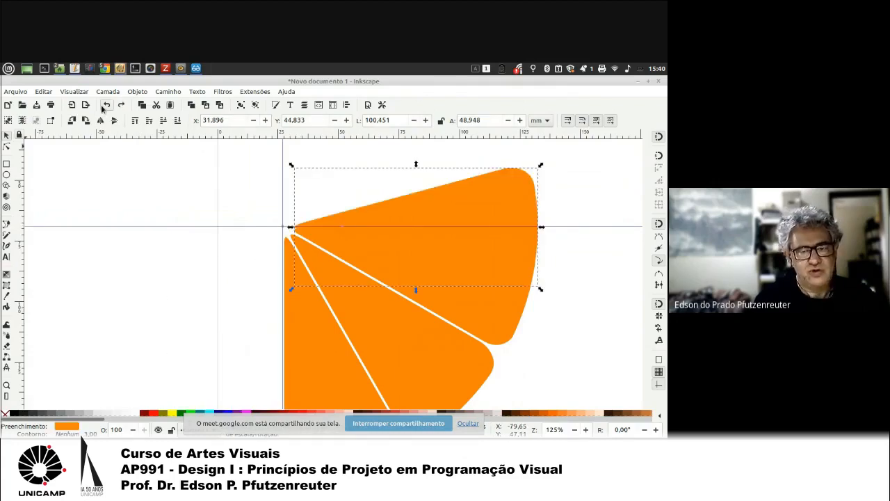
{"action": "left_click", "coordinate": [104, 106]}
{"action": "left_click", "coordinate": [104, 106]}
{"action": "left_click", "coordinate": [104, 106]}
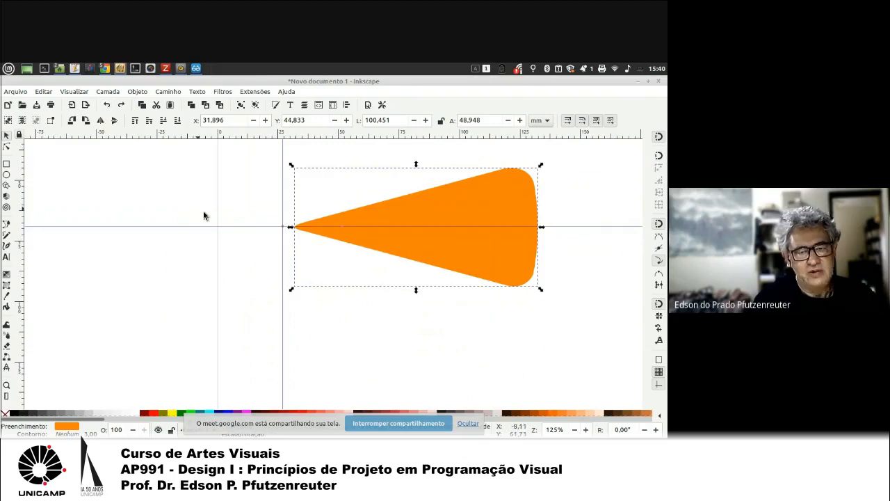
Step: Move the slice's rotation centre along the horizontal guide to a point farther from the tip, beyond the vertical guide
{"action": "left_click", "coordinate": [398, 218]}
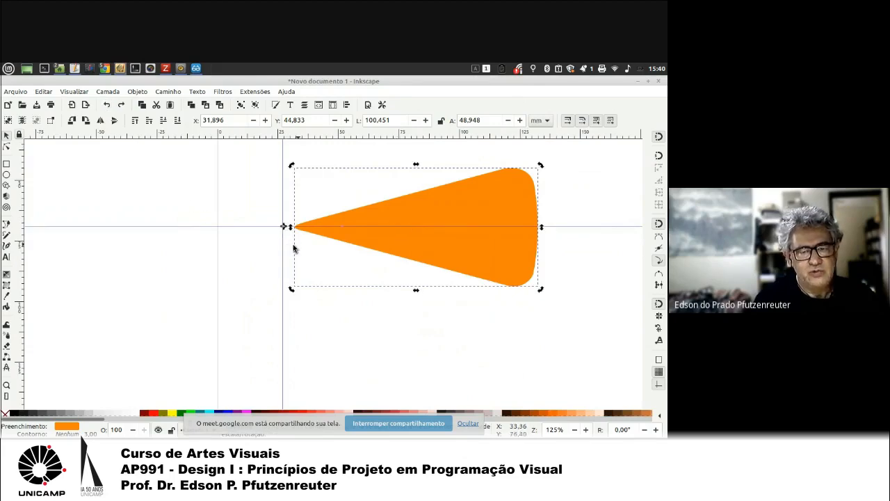
{"action": "left_click_drag", "start_coordinate": [284, 227], "coordinate": [265, 227]}
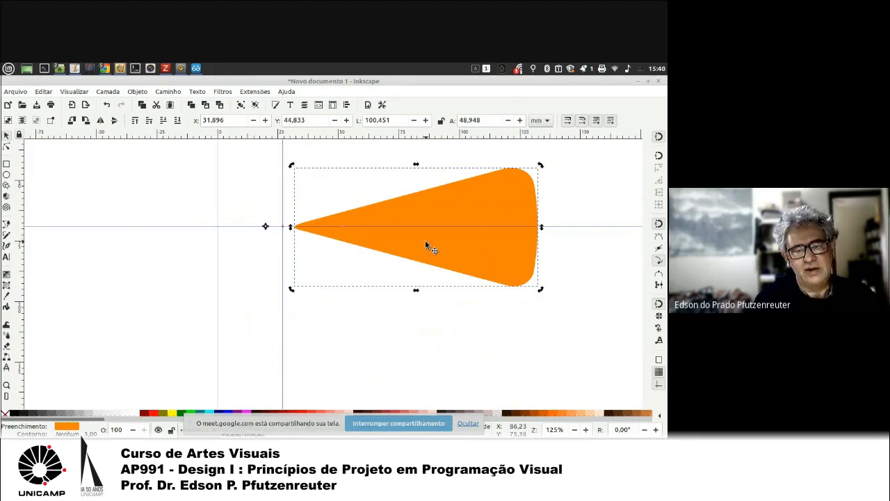
{"action": "left_click", "coordinate": [513, 196]}
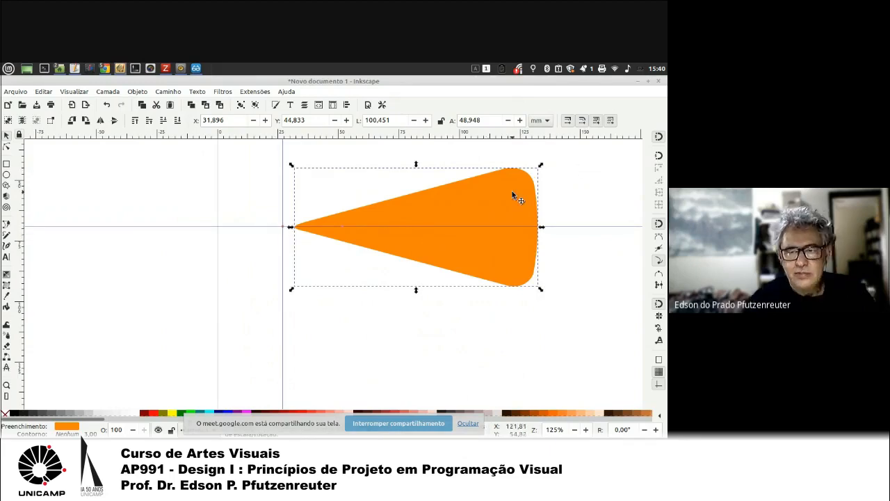
{"action": "left_click", "coordinate": [384, 218]}
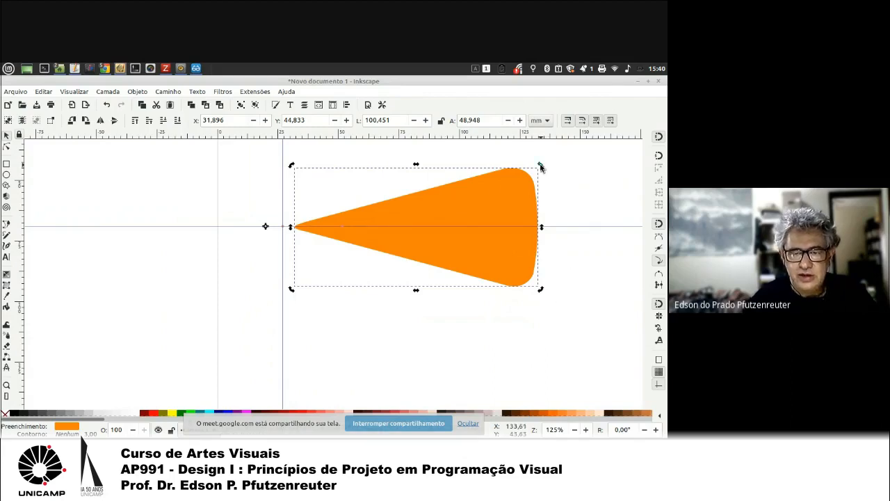
Step: Rotate the slice around the displaced centre while stamping copies, making a half-orange fan of six evenly spaced segments
{"action": "left_click_drag", "start_coordinate": [540, 167], "coordinate": [158, 288]}
{"action": "key", "text": "space"}
{"action": "key", "text": "space"}
{"action": "key", "text": "space"}
{"action": "key", "text": "space"}
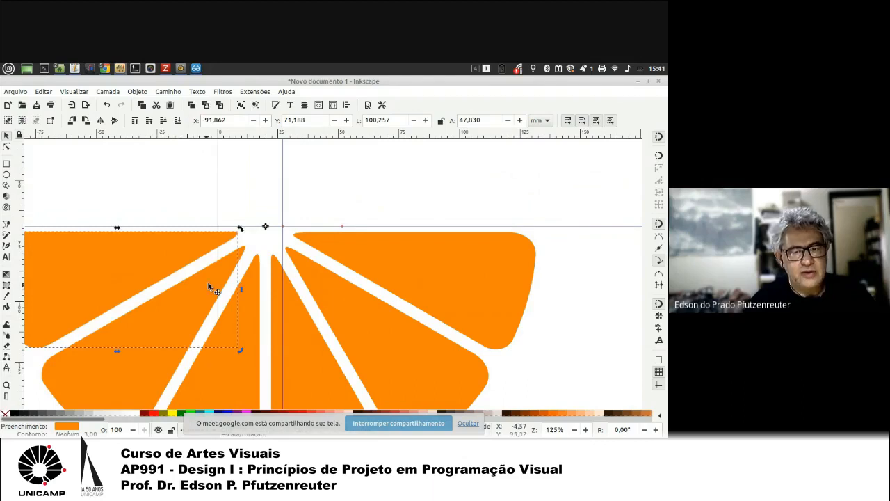
Step: Complete the orange by selecting all six segments of the half fan and rotating a stamped copy 180° around the shared centre
{"action": "scroll", "coordinate": [208, 282], "scroll_direction": "down", "scroll_amount": 3}
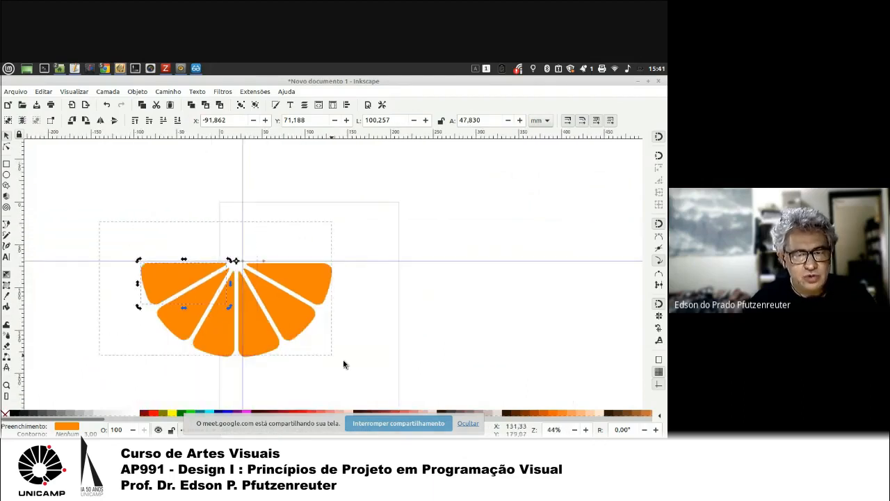
{"action": "key", "text": "ctrl+a"}
{"action": "scroll", "coordinate": [272, 354], "scroll_direction": "up", "scroll_amount": 4}
{"action": "scroll", "coordinate": [272, 354], "scroll_direction": "down", "scroll_amount": 3}
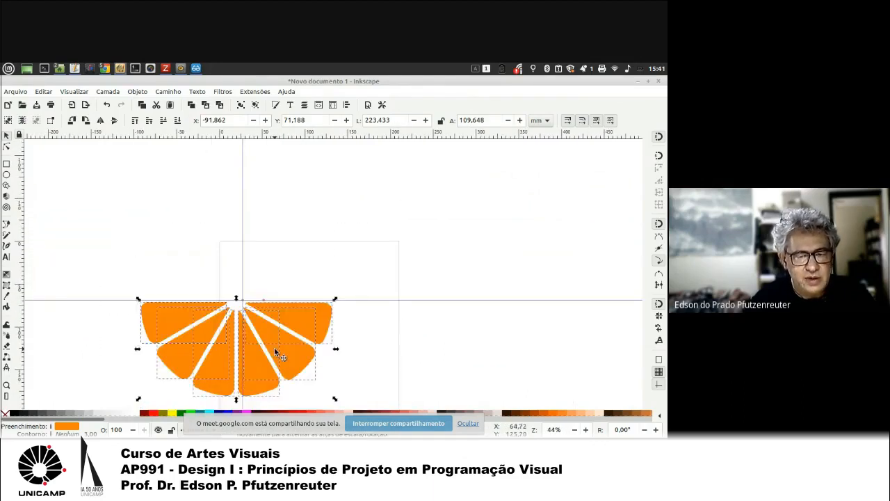
{"action": "scroll", "coordinate": [233, 324], "scroll_direction": "up", "scroll_amount": 3}
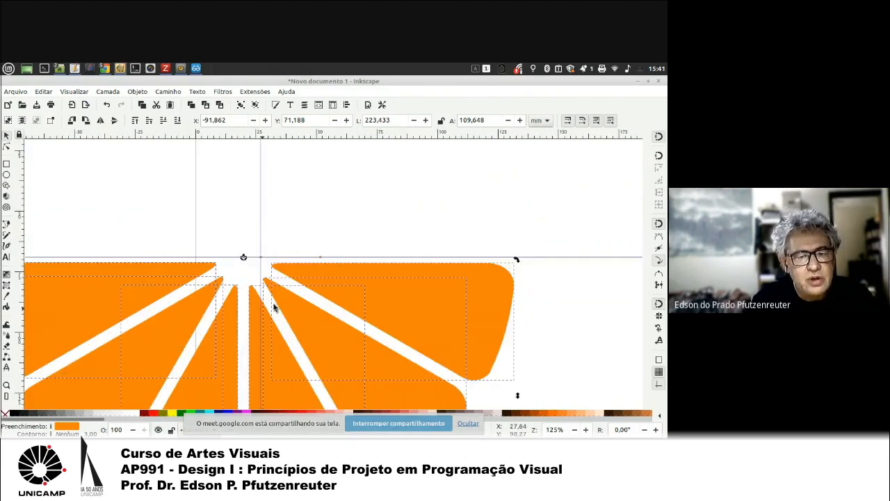
{"action": "scroll", "coordinate": [306, 295], "scroll_direction": "down", "scroll_amount": 4}
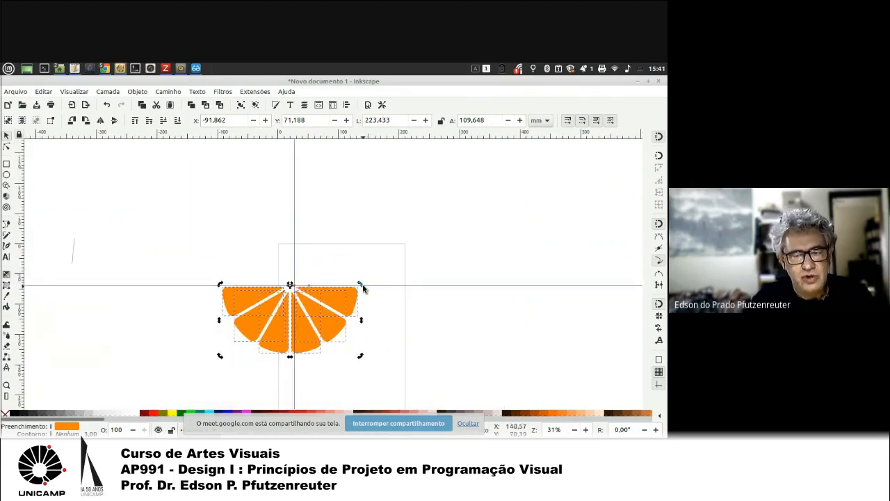
{"action": "left_click_drag", "start_coordinate": [361, 288], "coordinate": [198, 280]}
{"action": "left_click", "coordinate": [157, 248]}
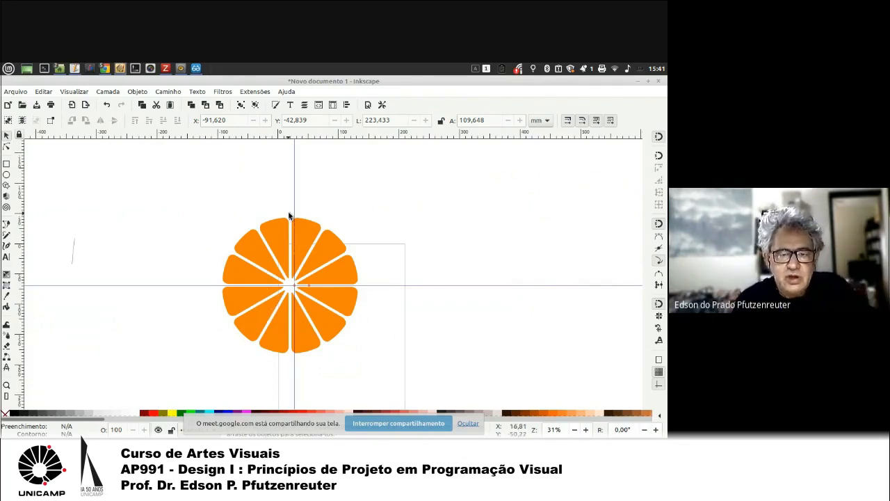
Step: With snapping turned off, place one horizontal guide just above the orange and another just below it
{"action": "left_click", "coordinate": [7, 174]}
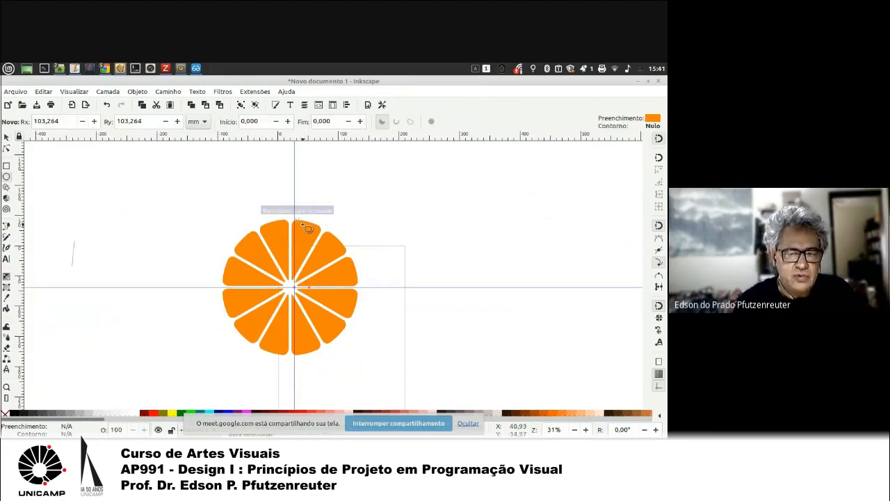
{"action": "left_click", "coordinate": [660, 140]}
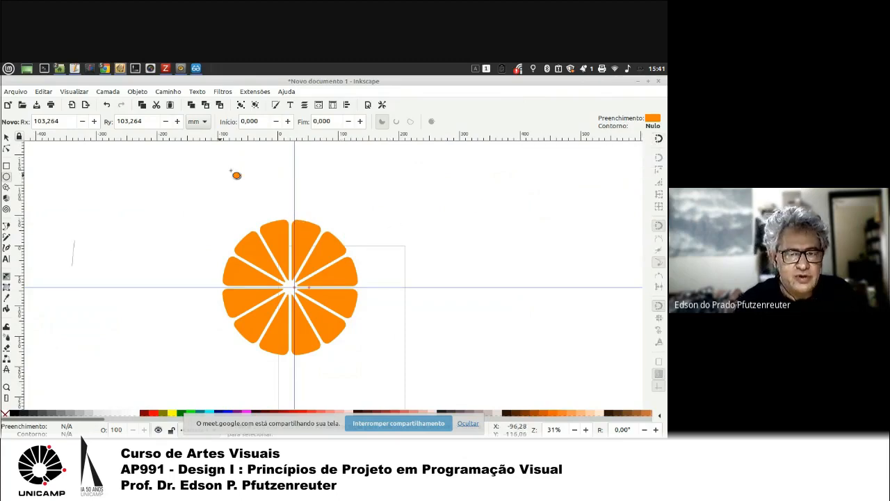
{"action": "left_click_drag", "start_coordinate": [308, 142], "coordinate": [304, 221]}
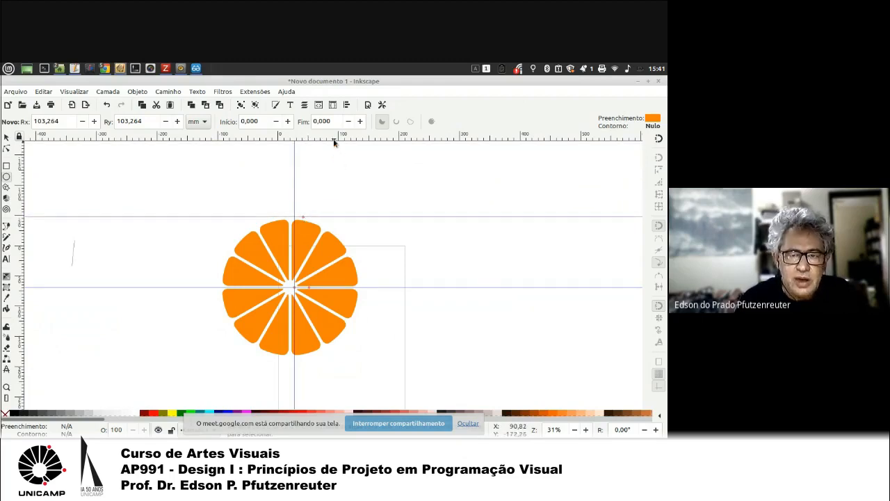
{"action": "left_click_drag", "start_coordinate": [306, 135], "coordinate": [297, 359]}
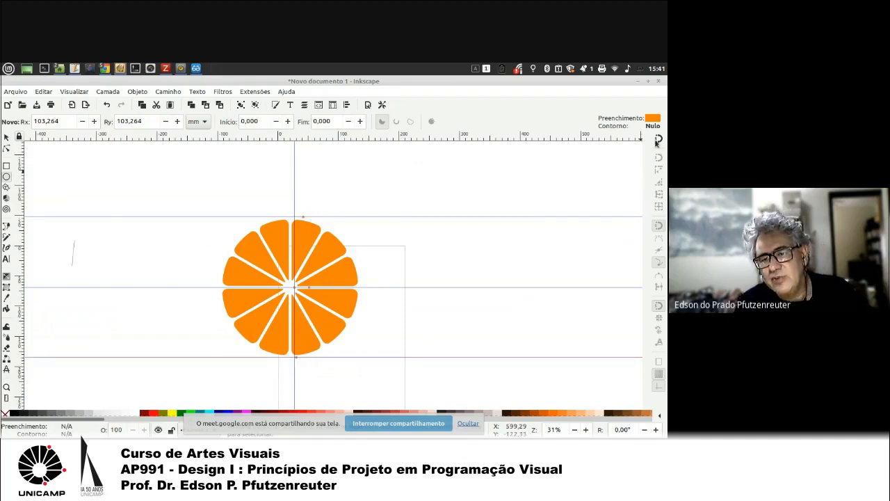
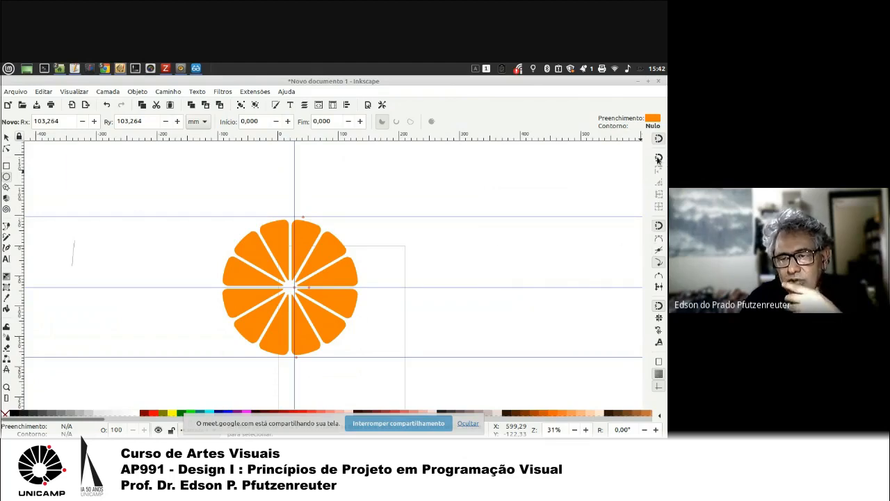
Step: Enable bounding-box snapping, draw a circle about 233 mm in diameter between the two new guides beside the orange, and fill it red
{"action": "left_click", "coordinate": [658, 171]}
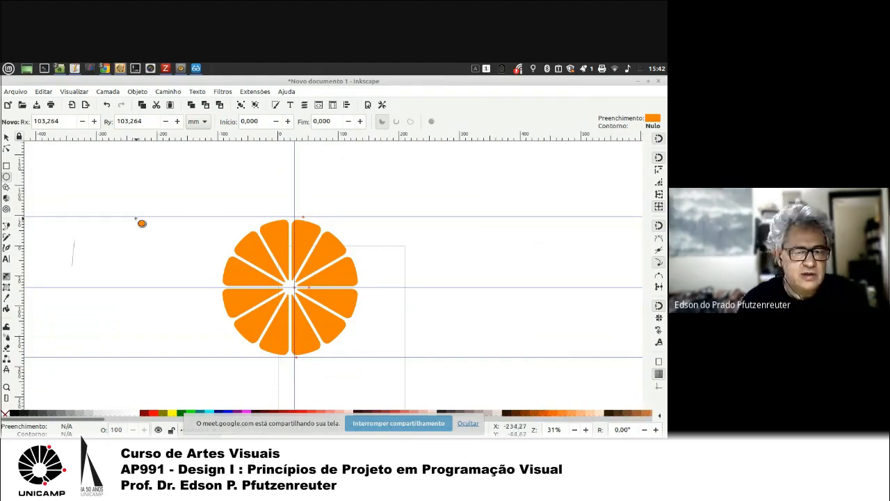
{"action": "mouse_move", "coordinate": [132, 217]}
{"action": "left_mouse_down"}
{"action": "mouse_move", "coordinate": [183, 291]}
{"action": "mouse_move", "coordinate": [280, 374]}
{"action": "mouse_move", "coordinate": [263, 367]}
{"action": "mouse_move", "coordinate": [286, 354]}
{"action": "mouse_move", "coordinate": [606, 358]}
{"action": "left_mouse_up"}
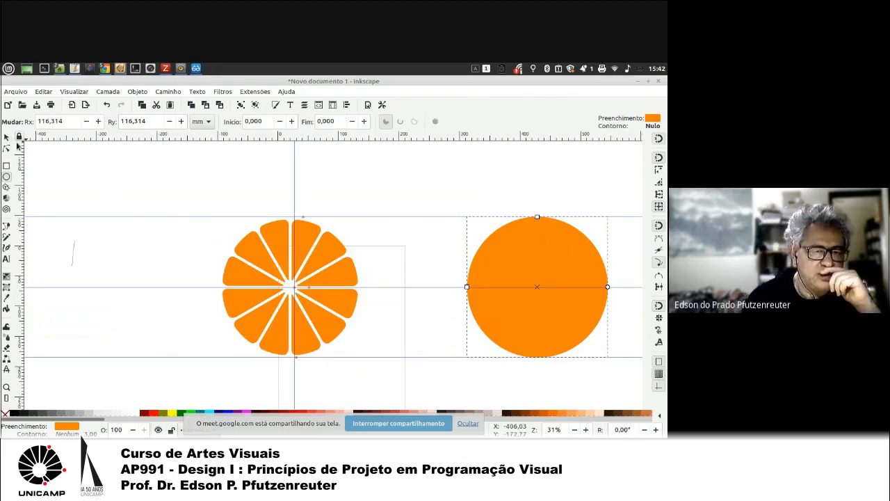
{"action": "left_click", "coordinate": [6, 138]}
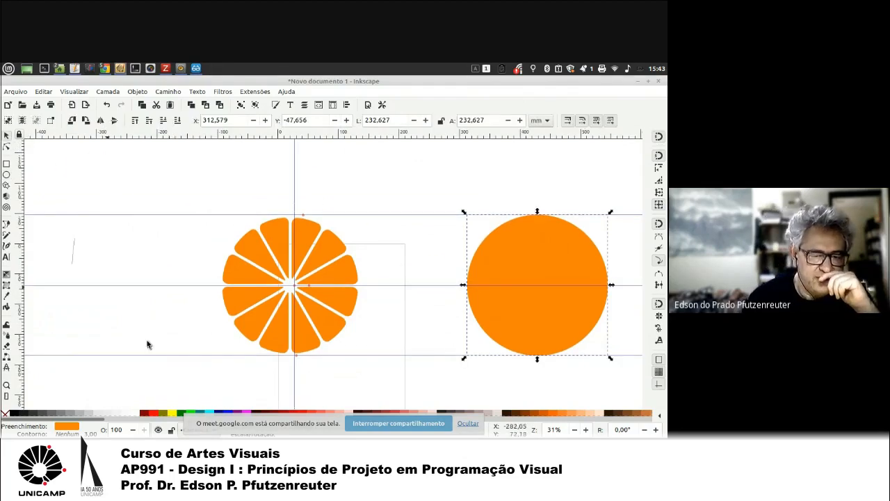
{"action": "left_click", "coordinate": [150, 414]}
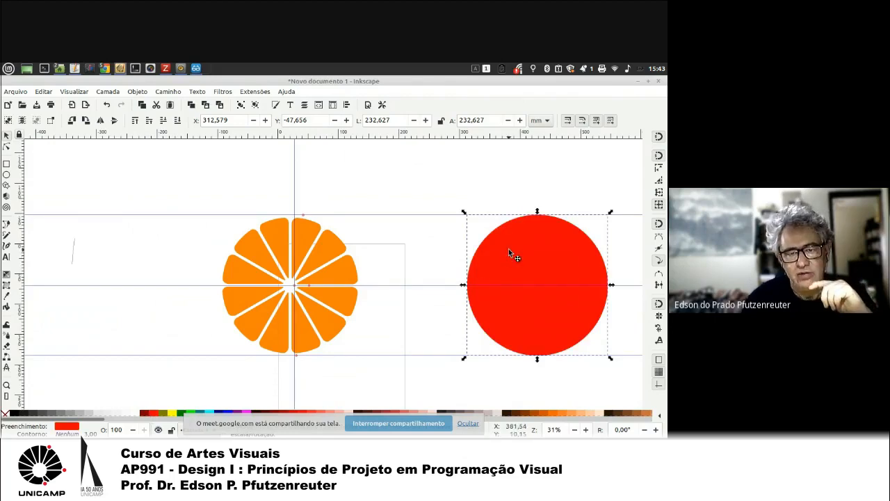
Step: Move the red circle so it partly overlaps the orange and send it to the bottom of the stack
{"action": "left_click_drag", "start_coordinate": [510, 250], "coordinate": [366, 266]}
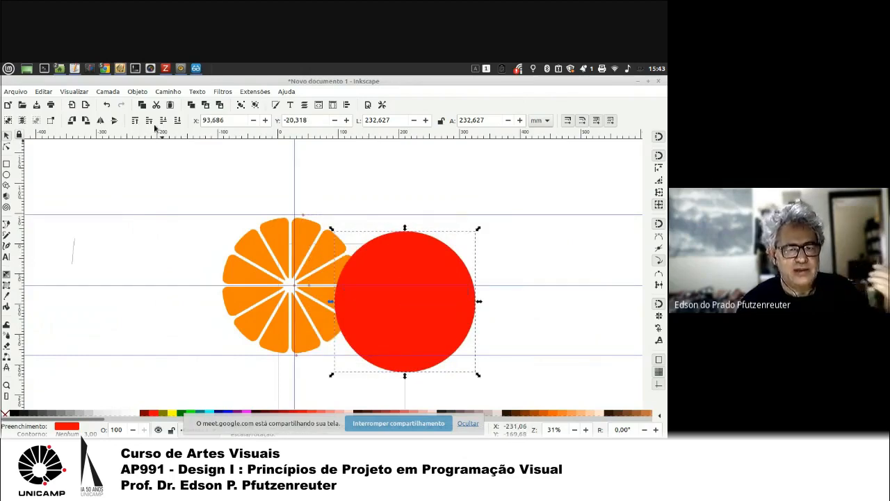
{"action": "left_click", "coordinate": [177, 121]}
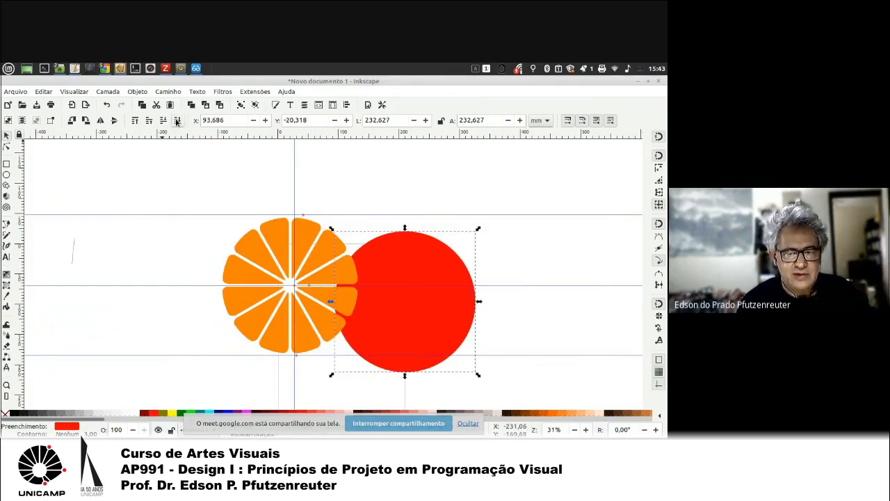
{"action": "left_click", "coordinate": [176, 164]}
Step: Select all the orange segments together with the red circle and open the Align and Distribute dialog beside the drawing
{"action": "left_click_drag", "start_coordinate": [175, 164], "coordinate": [523, 419]}
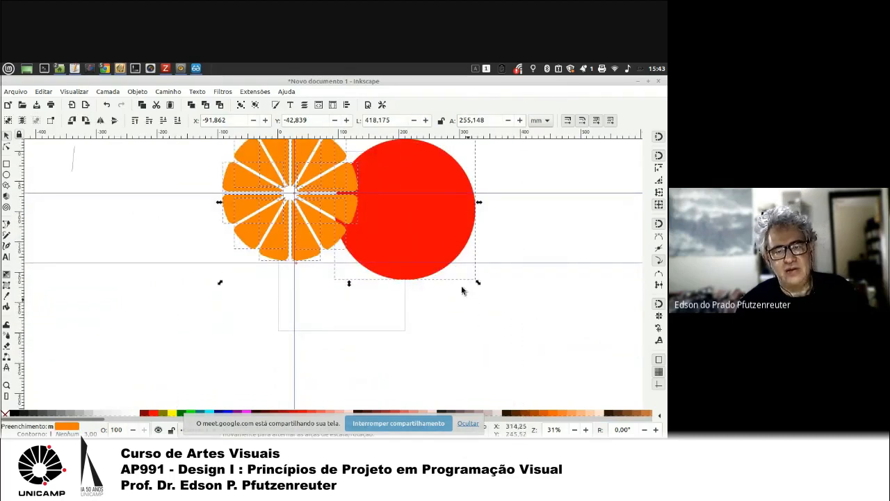
{"action": "scroll", "coordinate": [459, 279], "scroll_direction": "up", "scroll_amount": 6}
{"action": "scroll", "coordinate": [459, 280], "scroll_direction": "up", "scroll_amount": 2}
{"action": "scroll", "coordinate": [460, 271], "scroll_direction": "down", "scroll_amount": 4}
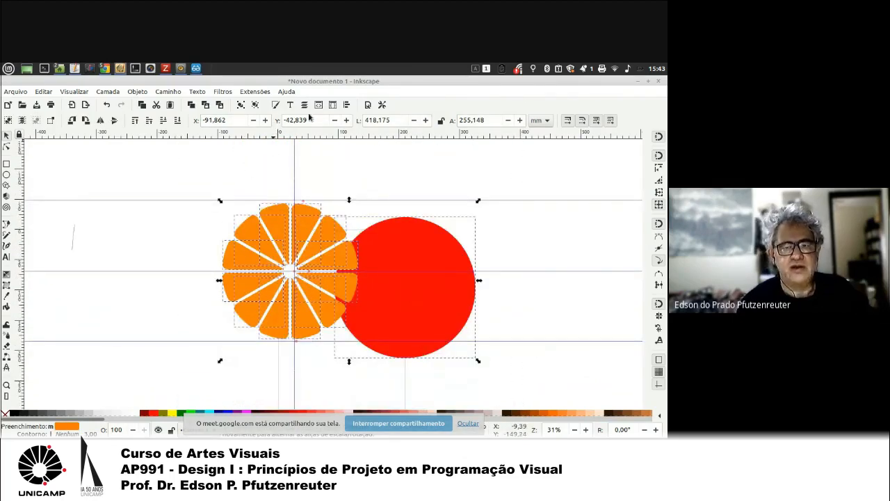
{"action": "left_click", "coordinate": [347, 105]}
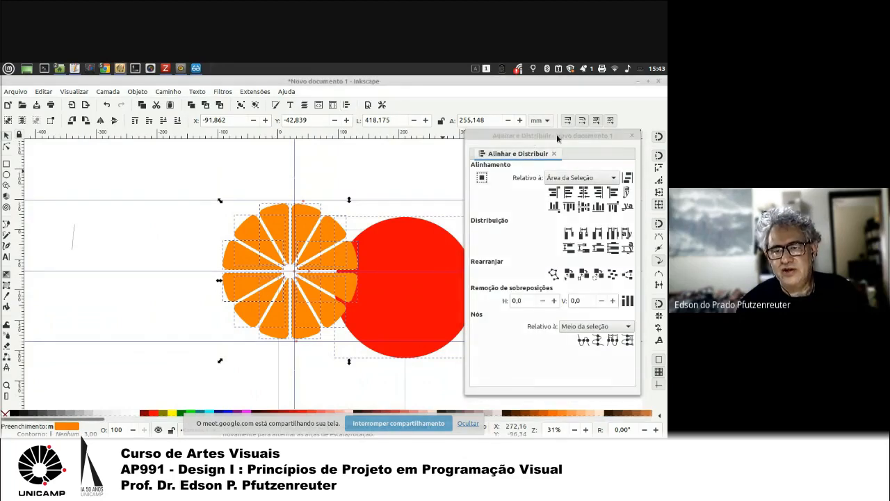
{"action": "left_click_drag", "start_coordinate": [555, 134], "coordinate": [577, 136]}
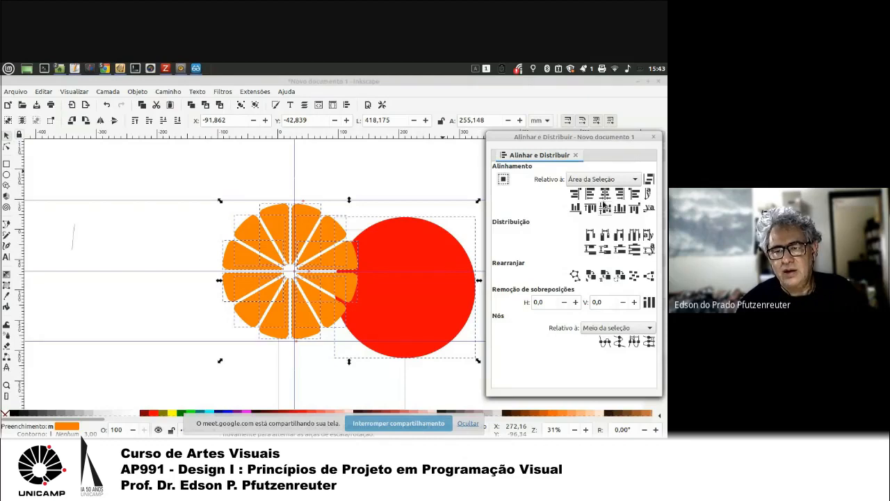
Step: Try centring the ungrouped segments and red circle on both axes relative to the selection area, and undo both alignments
{"action": "left_click", "coordinate": [605, 194]}
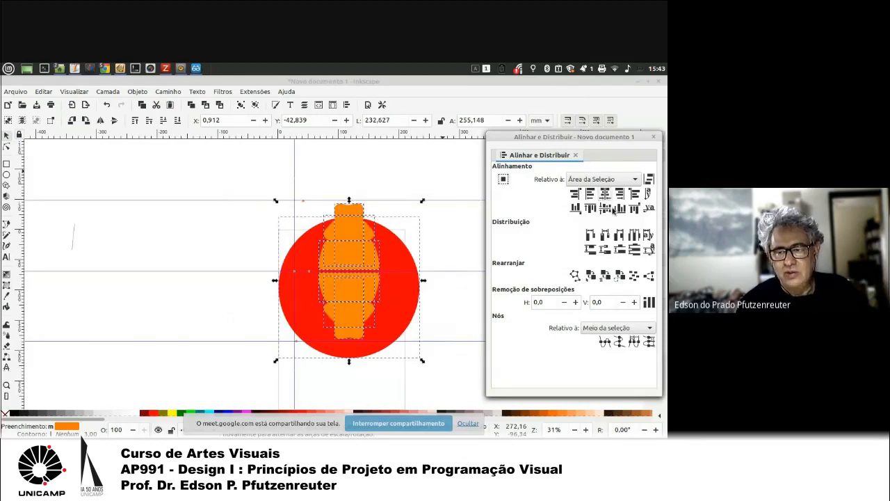
{"action": "left_click", "coordinate": [604, 208]}
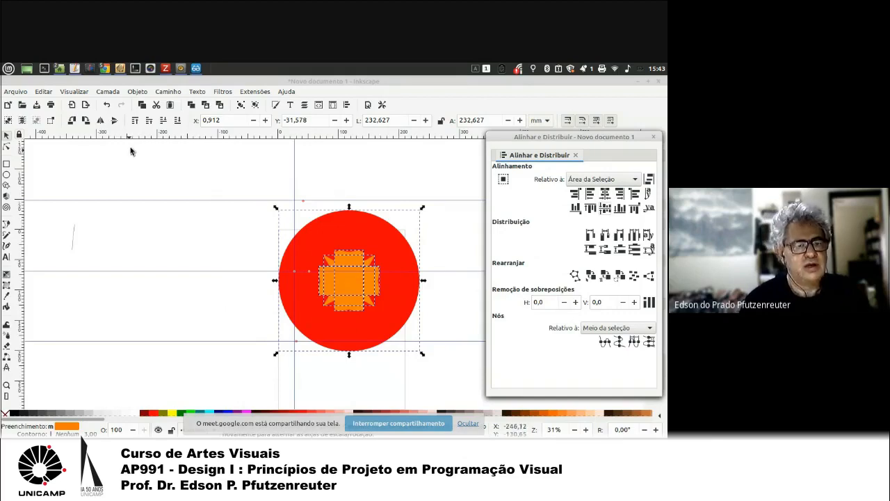
{"action": "left_click", "coordinate": [171, 223]}
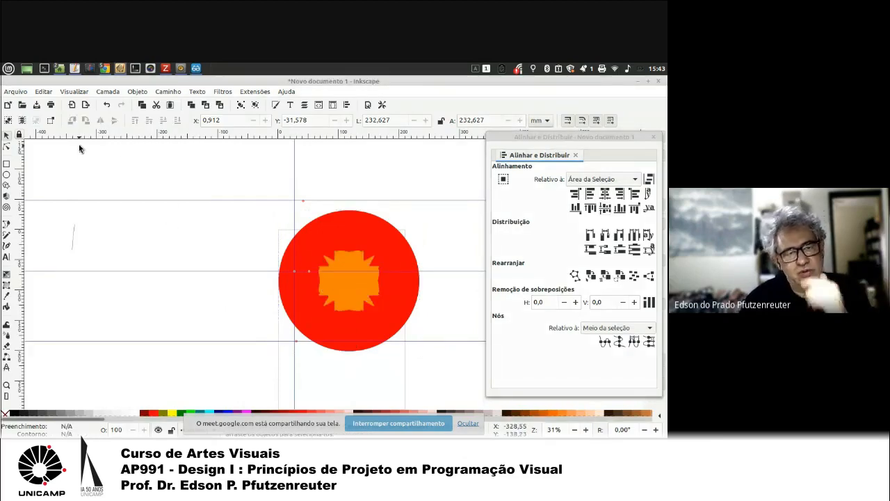
{"action": "left_click", "coordinate": [107, 105]}
{"action": "left_click", "coordinate": [106, 105]}
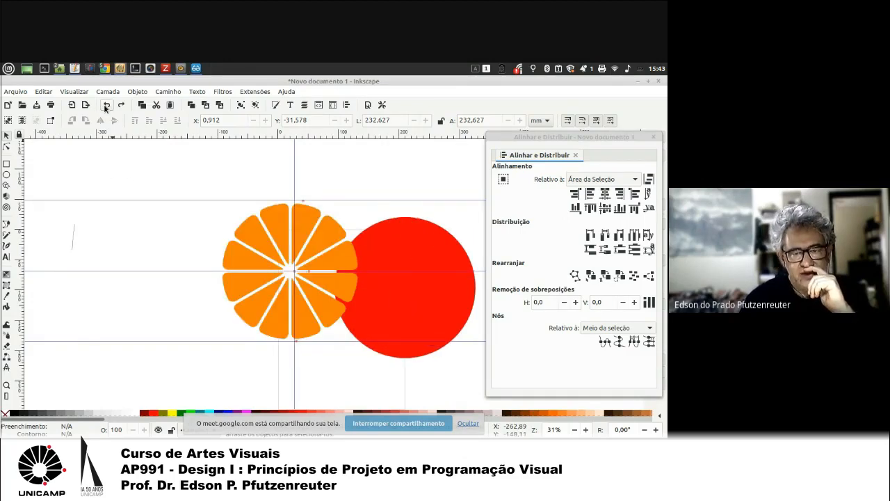
Step: Select only the twelve orange segments and group them
{"action": "left_click_drag", "start_coordinate": [173, 174], "coordinate": [382, 390]}
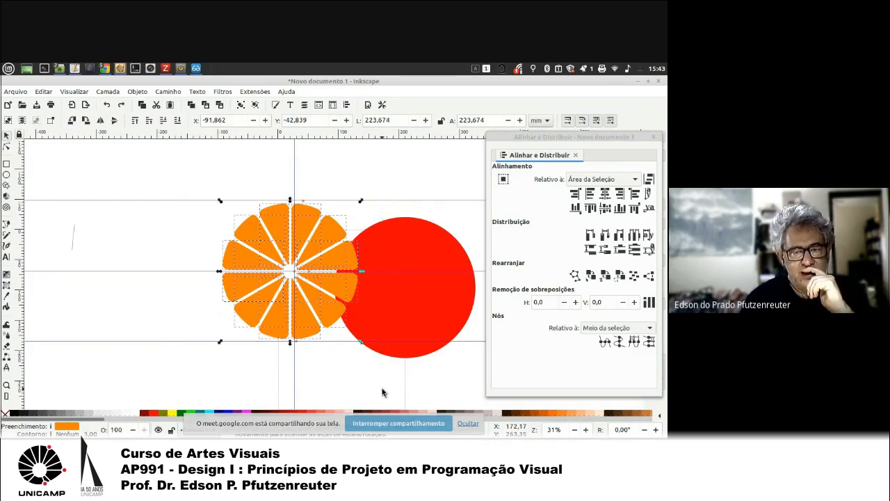
{"action": "right_click", "coordinate": [326, 236]}
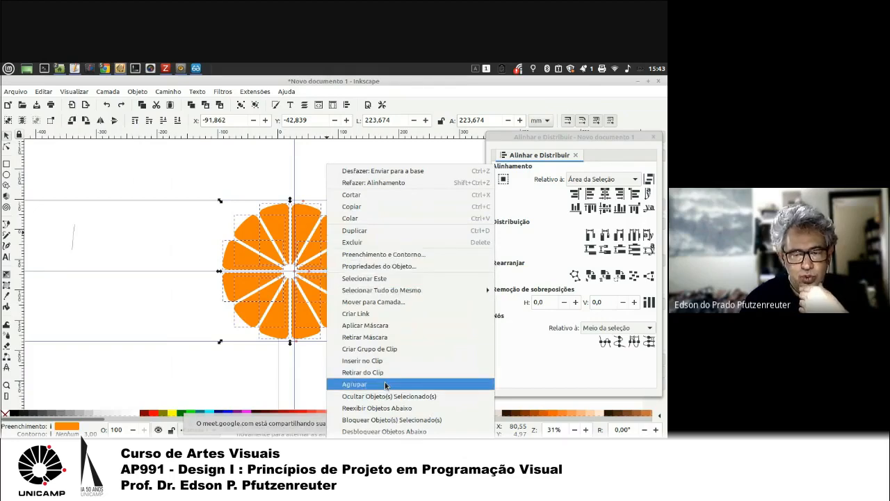
{"action": "left_click", "coordinate": [376, 384]}
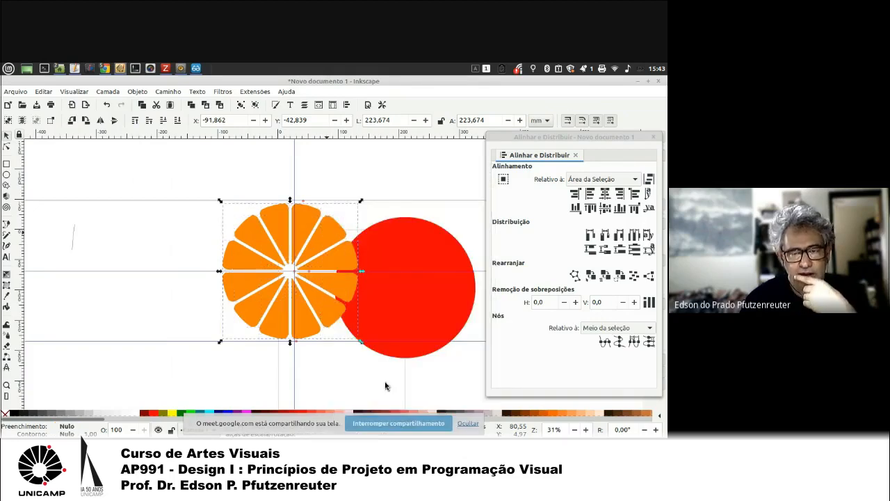
Step: Centre the segment group and the red circle on each other horizontally and vertically, relative to the selection area
{"action": "left_click", "coordinate": [403, 255], "text": "shift"}
{"action": "left_click", "coordinate": [605, 194]}
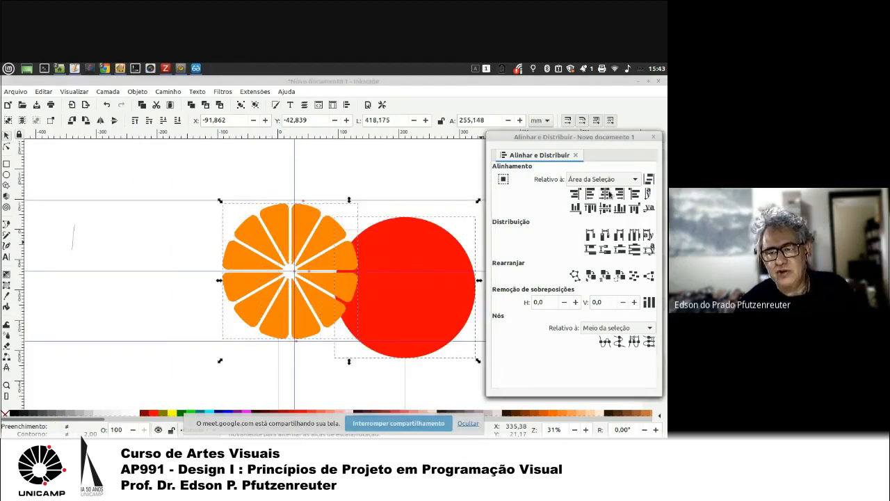
{"action": "left_click", "coordinate": [605, 208]}
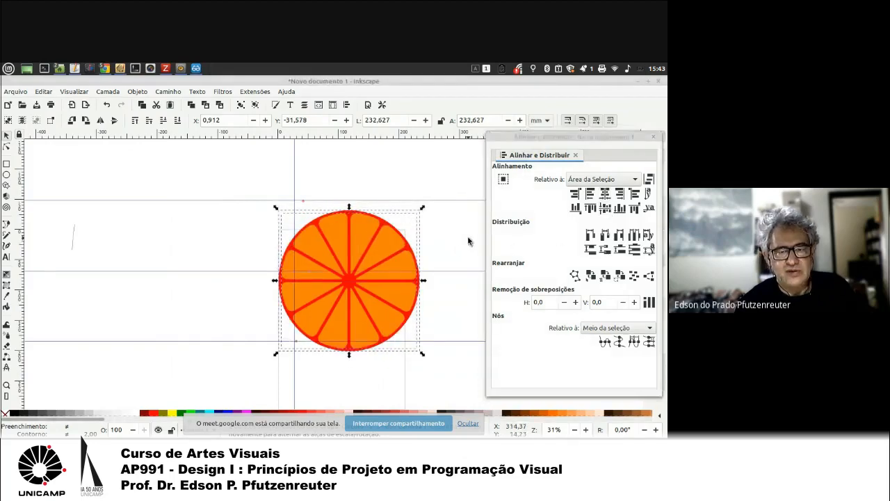
Step: Turn snapping off and enlarge the red circle proportionally to about 241 mm in diameter
{"action": "left_click", "coordinate": [385, 230]}
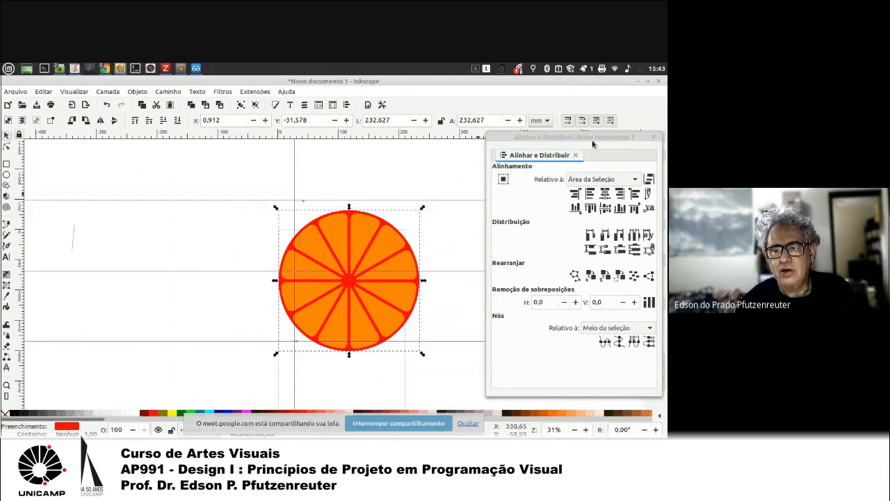
{"action": "left_click_drag", "start_coordinate": [592, 140], "coordinate": [591, 205]}
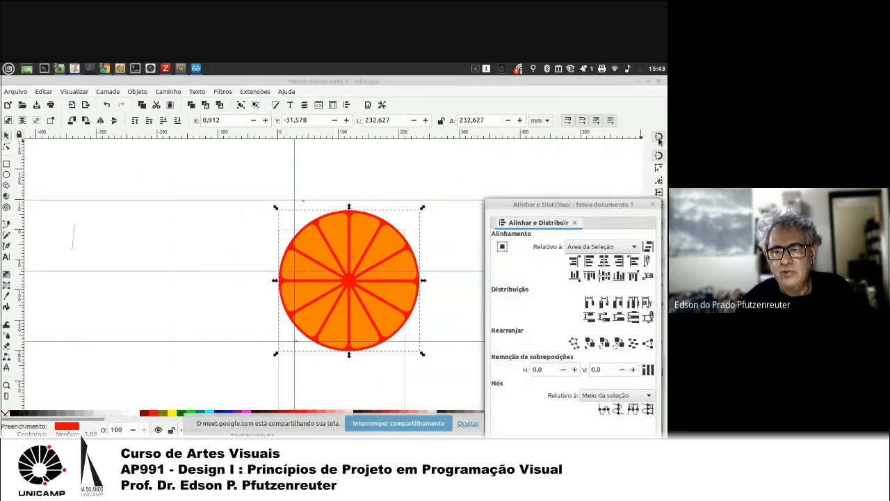
{"action": "left_click", "coordinate": [659, 138]}
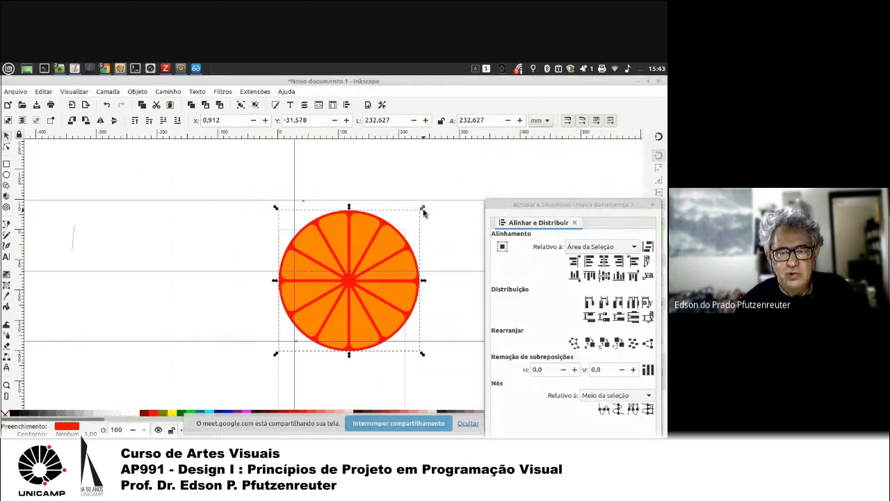
{"action": "mouse_move", "coordinate": [422, 209]}
{"action": "left_mouse_down"}
{"action": "mouse_move", "coordinate": [442, 202]}
{"action": "mouse_move", "coordinate": [429, 203]}
{"action": "left_mouse_up"}
Step: Centre the segment group on the enlarged red circle along both axes, and select only the segment group
{"action": "left_click", "coordinate": [372, 237], "text": "shift"}
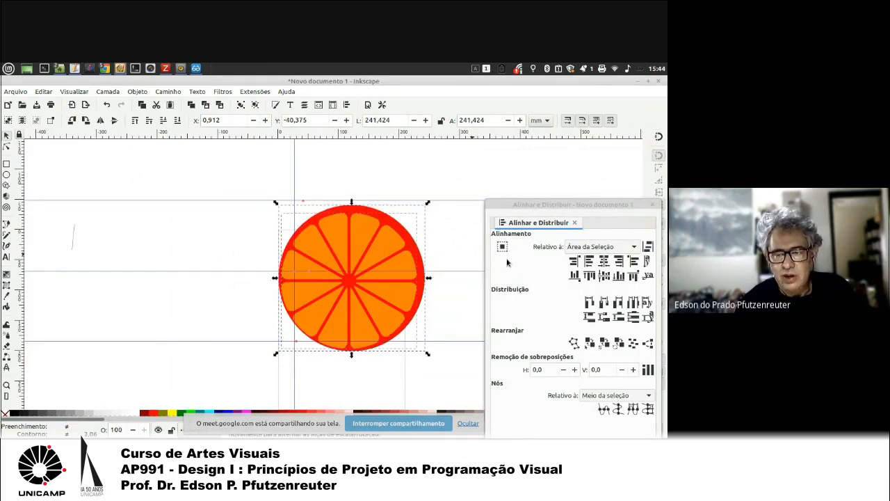
{"action": "left_click", "coordinate": [606, 263]}
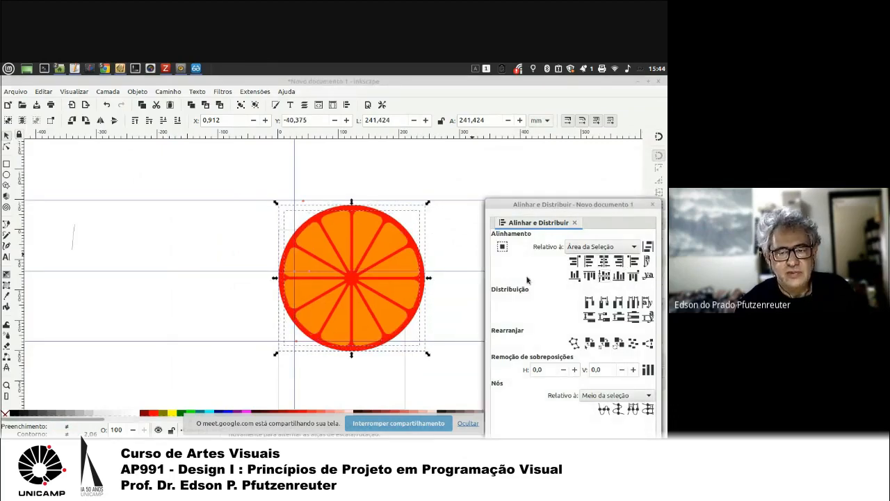
{"action": "left_click", "coordinate": [414, 204]}
{"action": "left_click", "coordinate": [391, 269]}
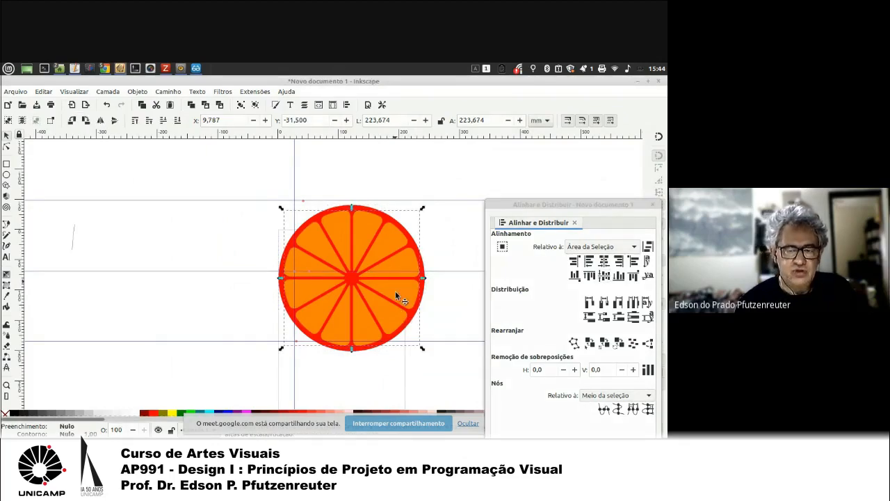
Step: Fill the peel circle behind the orange segments with yellow and close the Align and Distribute dialog
{"action": "left_click", "coordinate": [422, 301]}
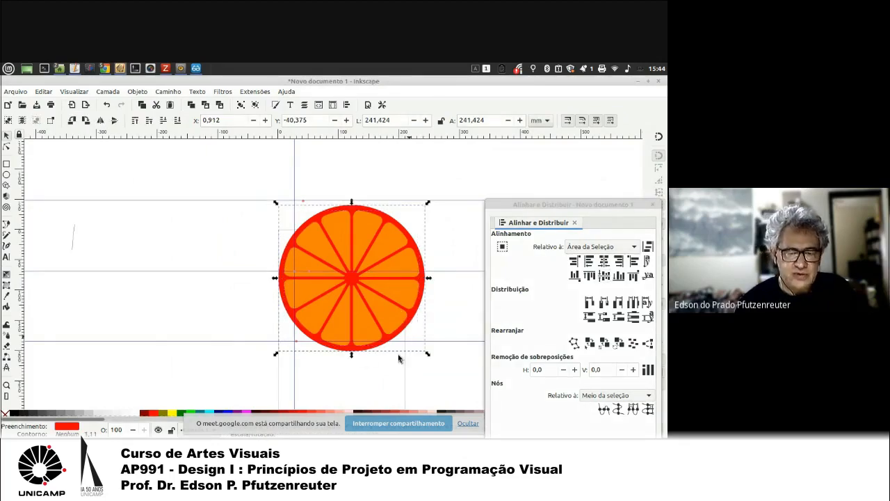
{"action": "left_click", "coordinate": [172, 414]}
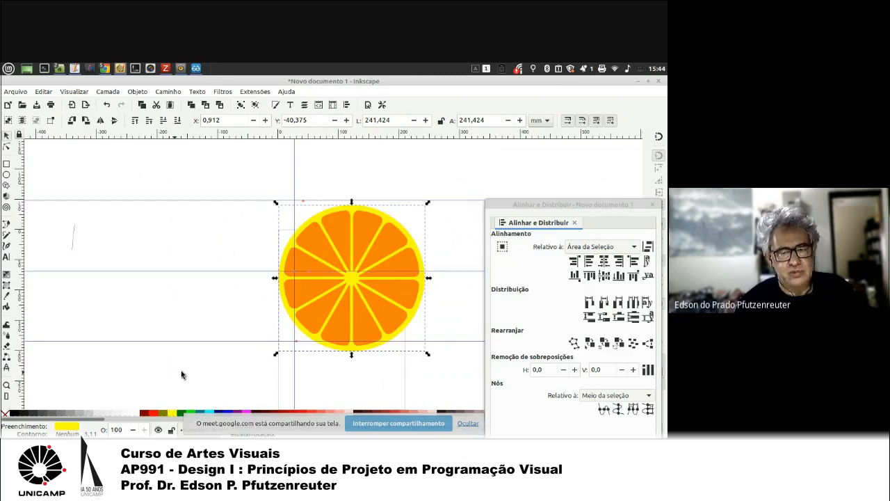
{"action": "left_click", "coordinate": [189, 281]}
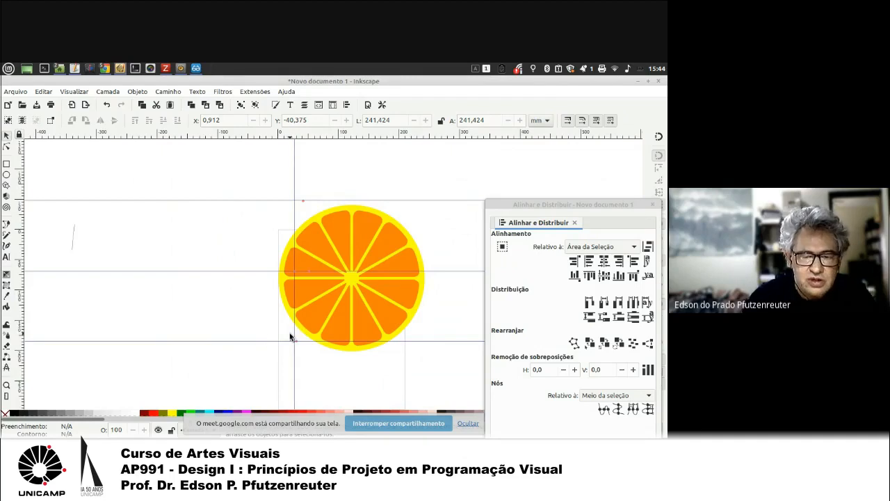
{"action": "left_click", "coordinate": [467, 423]}
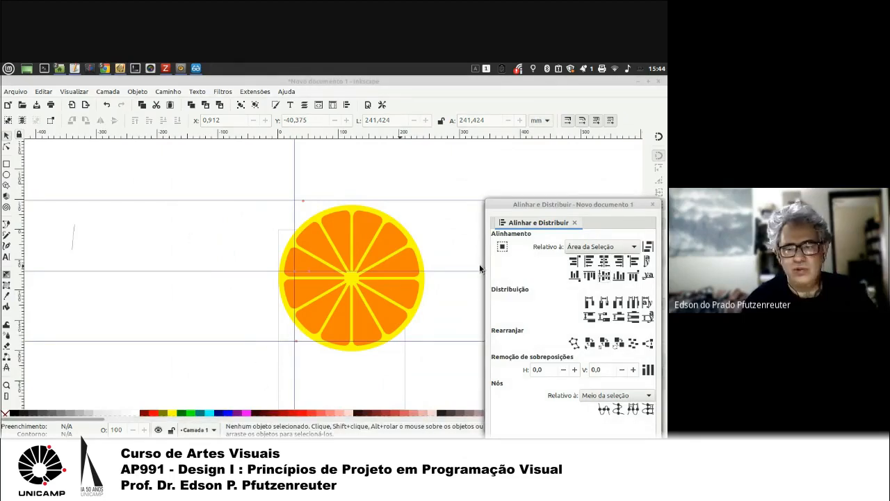
{"action": "left_click", "coordinate": [654, 204]}
Step: Lighten the peel circle's fill to a pale yellow (ffff7aff) using the colour wheel
{"action": "left_click", "coordinate": [363, 209]}
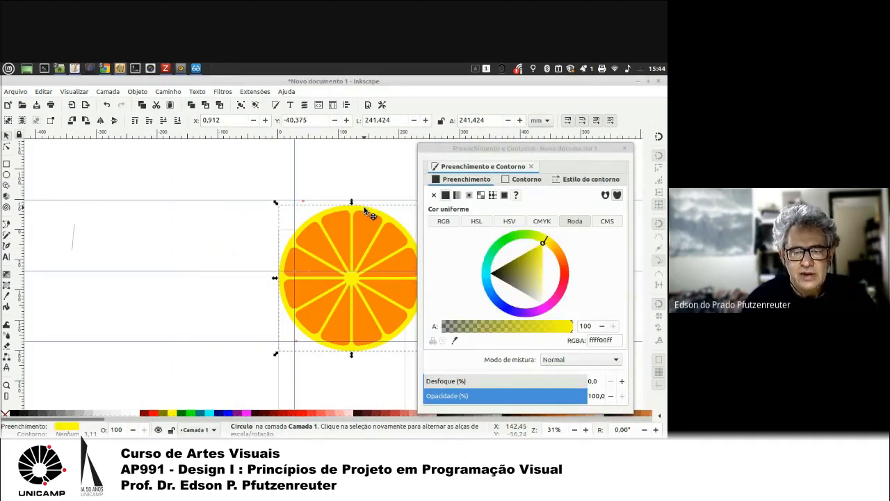
{"action": "left_click", "coordinate": [363, 210]}
{"action": "left_click", "coordinate": [364, 210], "text": "ctrl"}
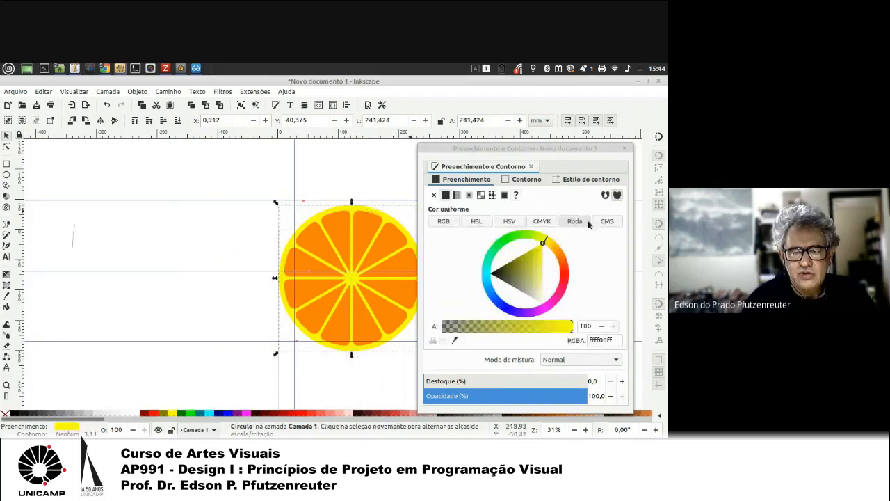
{"action": "left_click", "coordinate": [538, 284]}
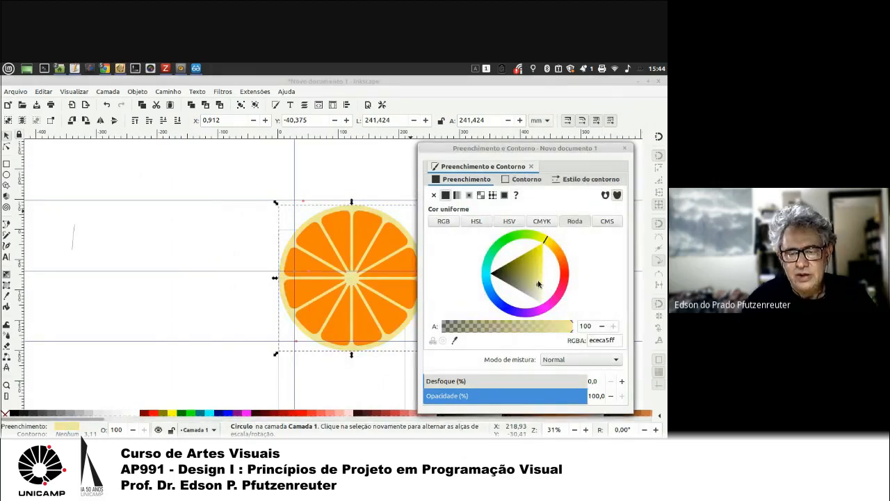
{"action": "left_click_drag", "start_coordinate": [539, 284], "coordinate": [548, 276]}
{"action": "left_click", "coordinate": [176, 236]}
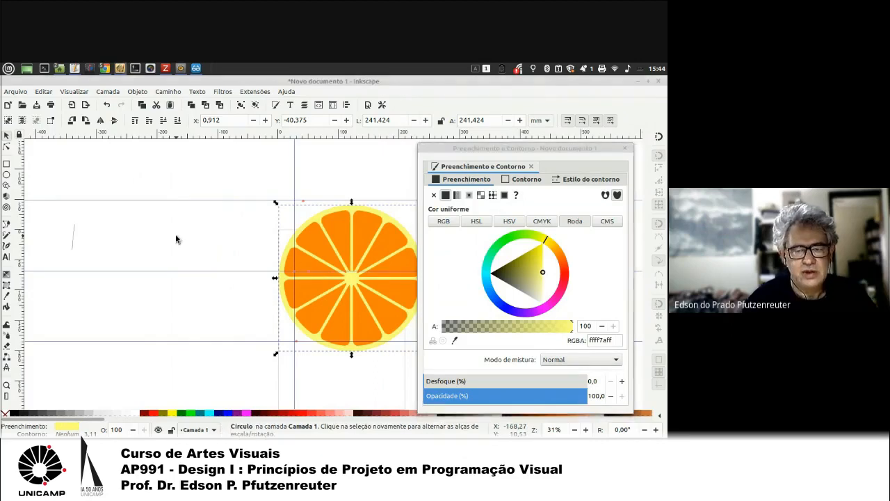
{"action": "left_click", "coordinate": [624, 148]}
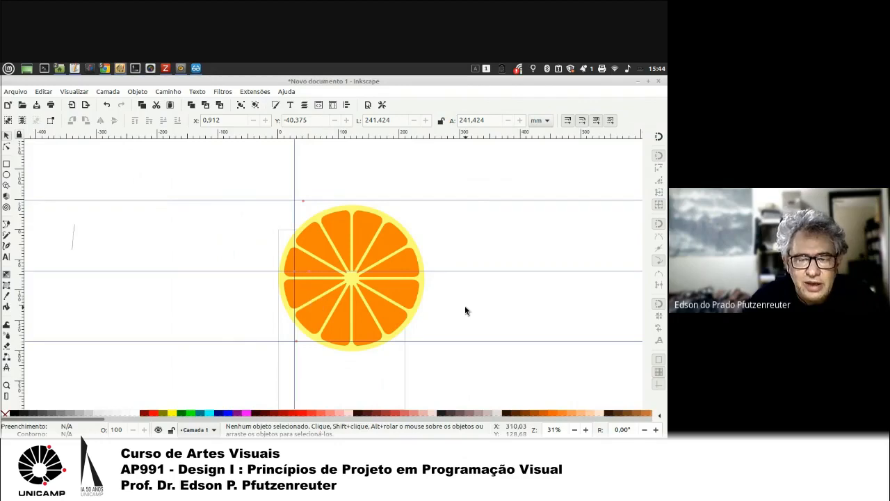
Step: Draw a banner rectangle about 360 × 90 mm across the middle of the orange and fill it with brick red
{"action": "left_click", "coordinate": [7, 166]}
{"action": "left_click_drag", "start_coordinate": [251, 260], "coordinate": [471, 313]}
{"action": "left_click", "coordinate": [393, 414]}
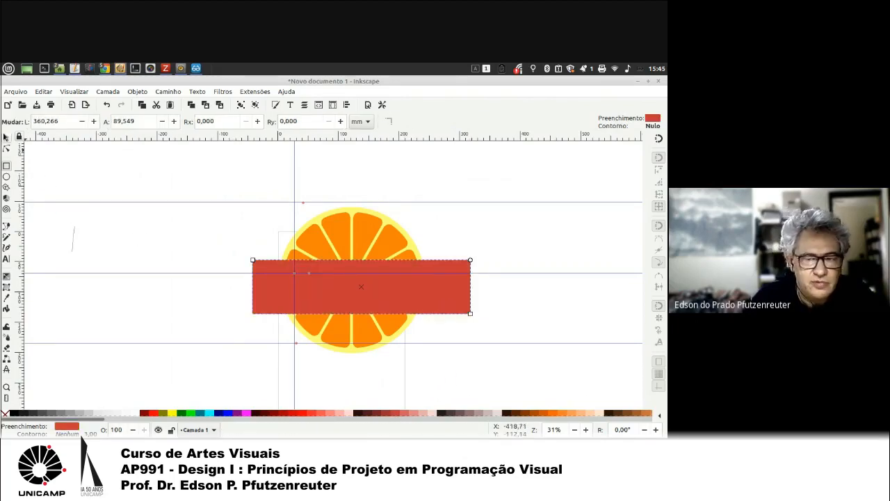
{"action": "left_click", "coordinate": [6, 137]}
{"action": "left_click_drag", "start_coordinate": [363, 299], "coordinate": [360, 294]}
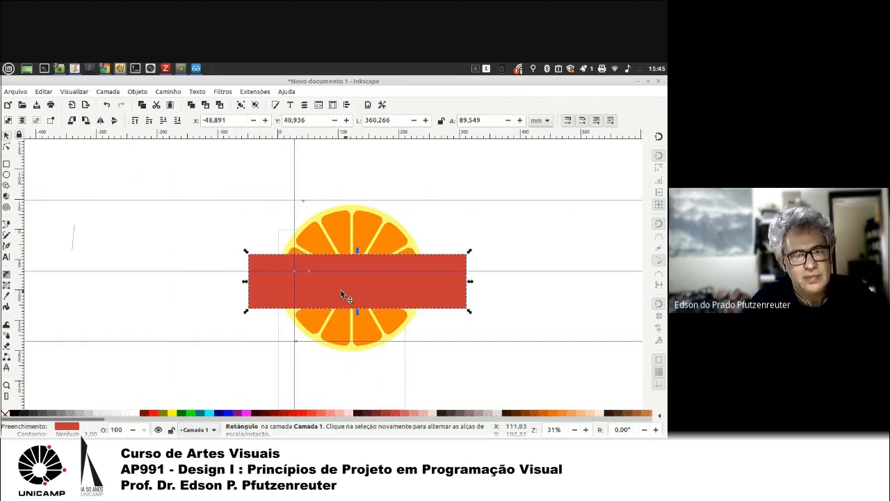
Step: Convert the red banner to a path, lower its upper-left corner node and bend its upper edge into a wave
{"action": "left_click", "coordinate": [168, 91]}
{"action": "left_click", "coordinate": [185, 104]}
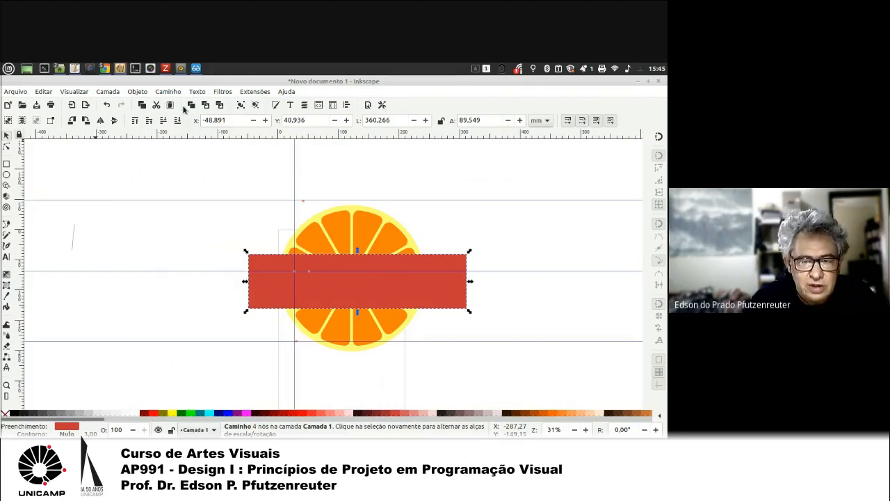
{"action": "left_click", "coordinate": [7, 147]}
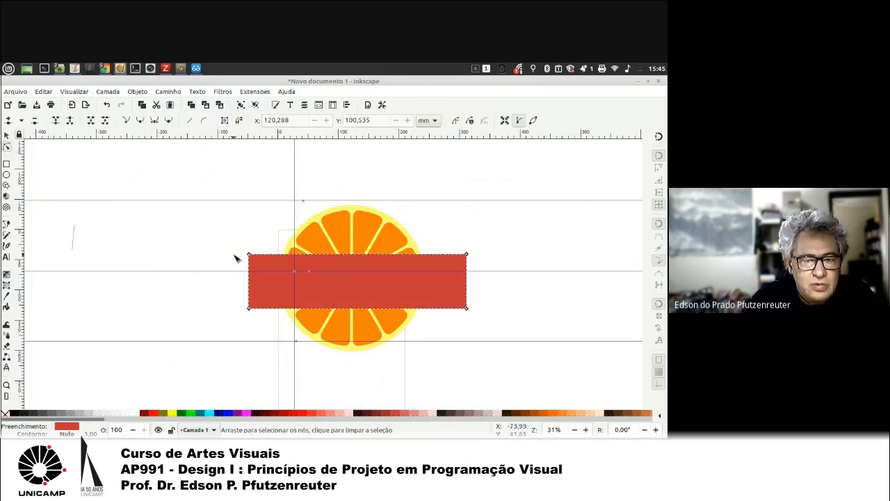
{"action": "left_click_drag", "start_coordinate": [251, 257], "coordinate": [308, 268]}
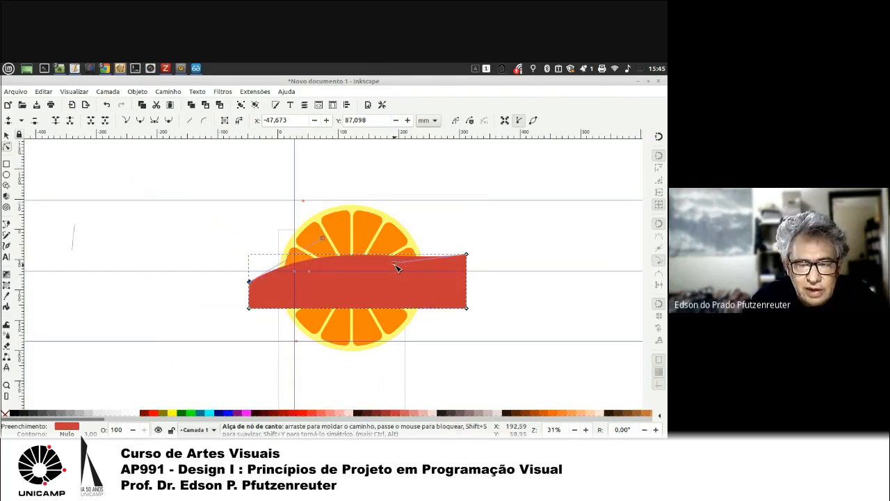
{"action": "left_click_drag", "start_coordinate": [397, 264], "coordinate": [407, 300]}
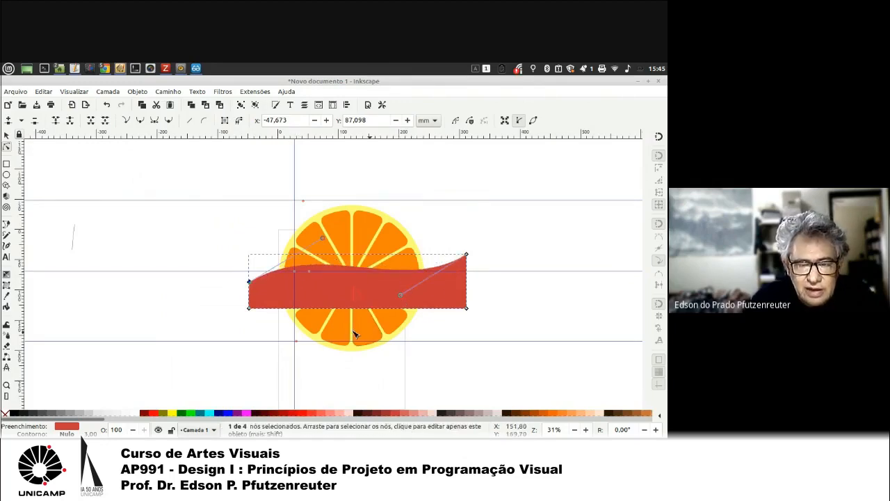
Step: Shift the banner's lower-left node inward and upward, curve the lower edge into a matching wave, and deselect the banner
{"action": "left_click_drag", "start_coordinate": [251, 310], "coordinate": [276, 319]}
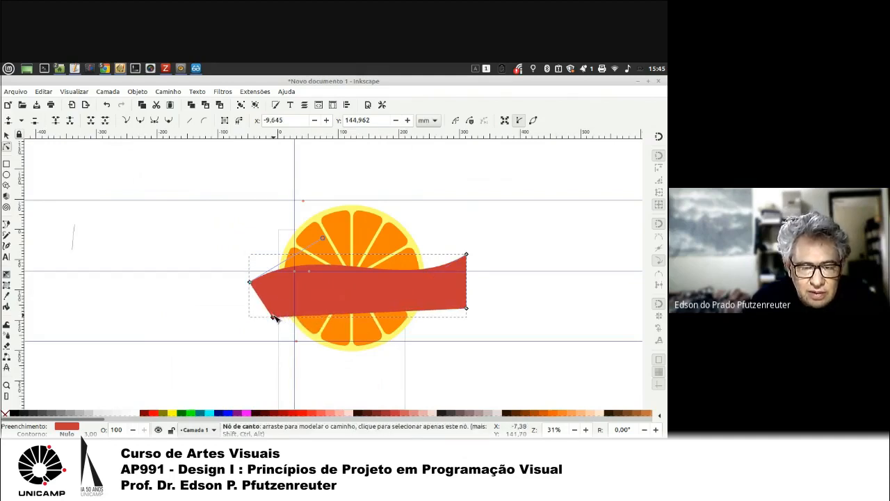
{"action": "left_click_drag", "start_coordinate": [275, 319], "coordinate": [437, 316]}
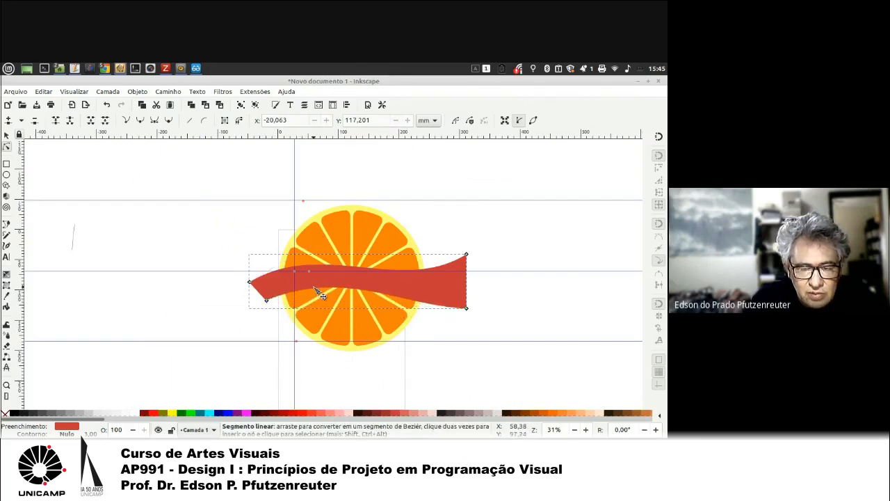
{"action": "left_click", "coordinate": [467, 310]}
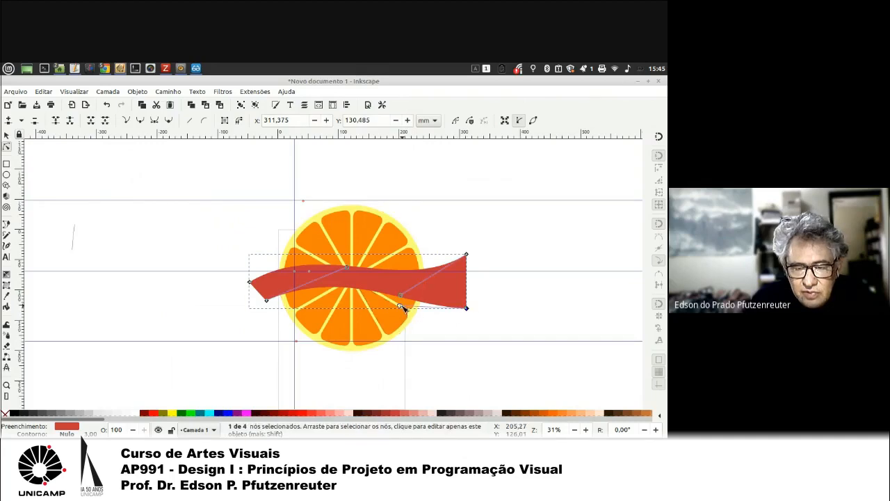
{"action": "left_click_drag", "start_coordinate": [400, 307], "coordinate": [379, 345]}
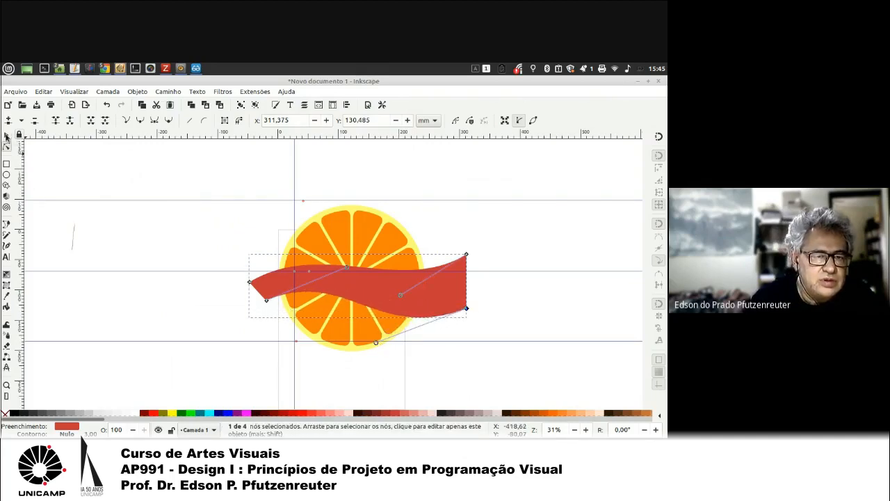
{"action": "left_click", "coordinate": [6, 138]}
{"action": "left_click", "coordinate": [70, 199]}
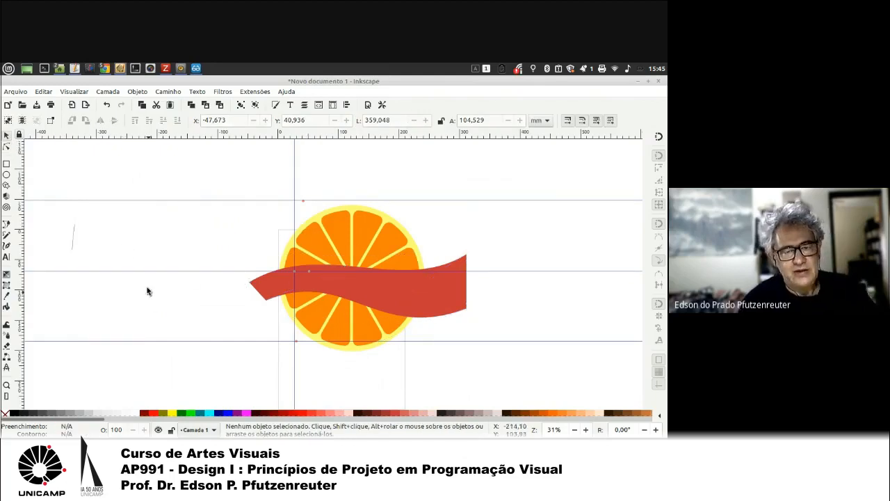
Step: Draw two overlapping rectangles left of the orange, about 193 × 172 mm and 223 × 213 mm, and fill the front one dark blue
{"action": "scroll", "coordinate": [137, 291], "scroll_direction": "left", "scroll_amount": 3}
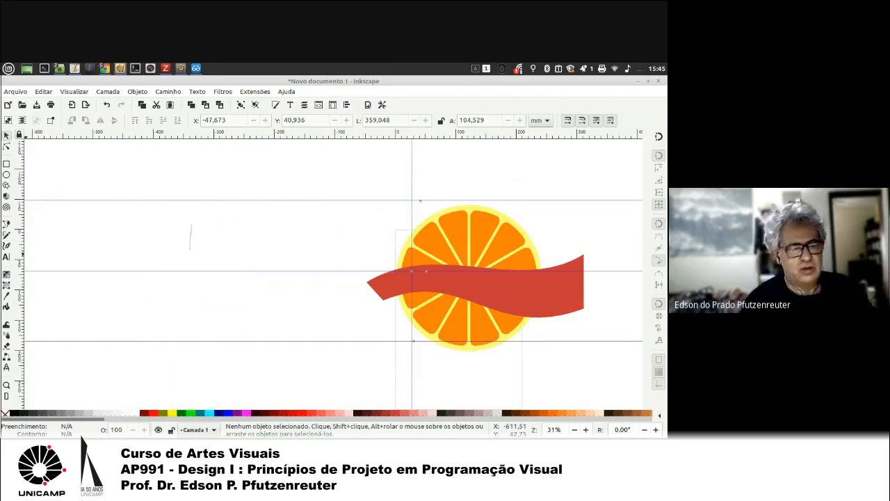
{"action": "left_click", "coordinate": [7, 164]}
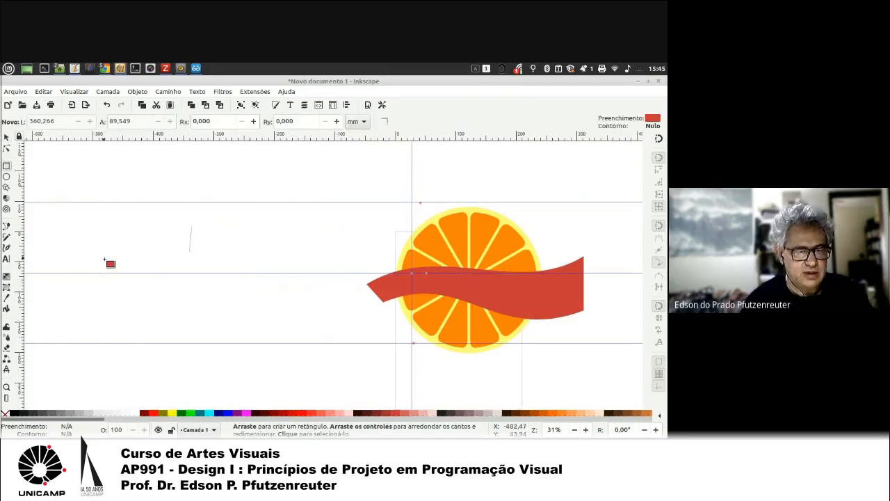
{"action": "left_click_drag", "start_coordinate": [80, 220], "coordinate": [199, 326]}
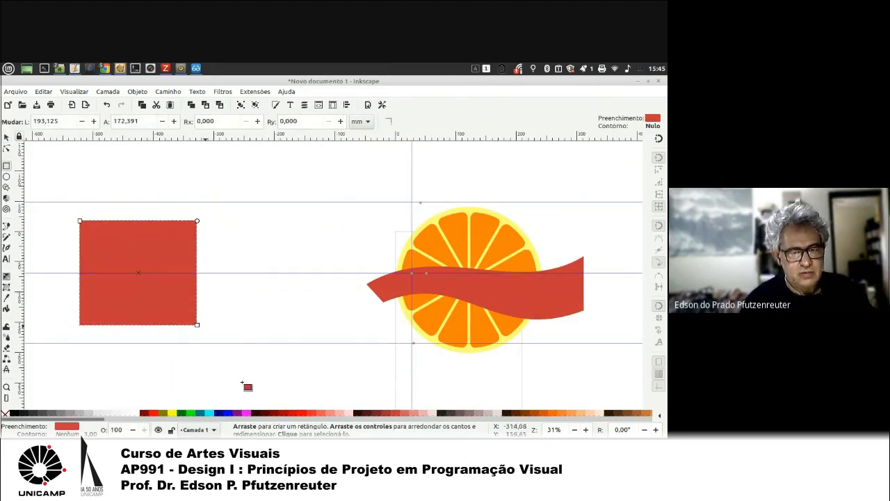
{"action": "left_click_drag", "start_coordinate": [257, 376], "coordinate": [121, 245]}
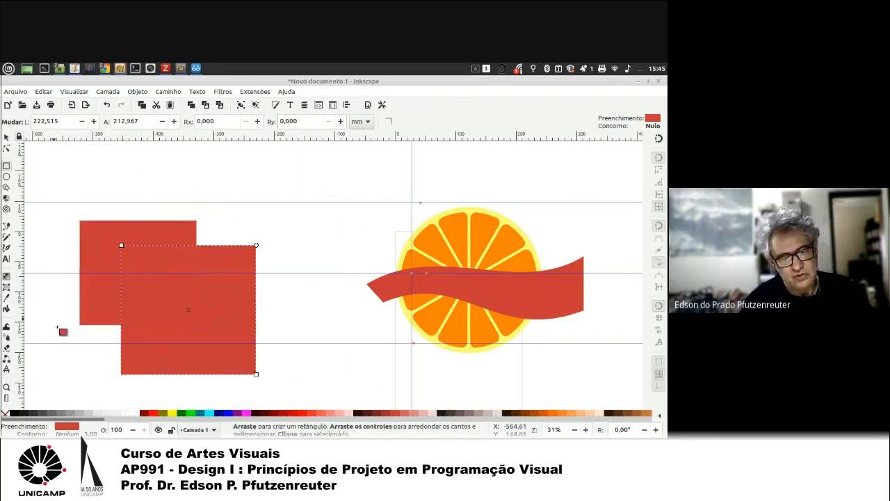
{"action": "left_click", "coordinate": [217, 414]}
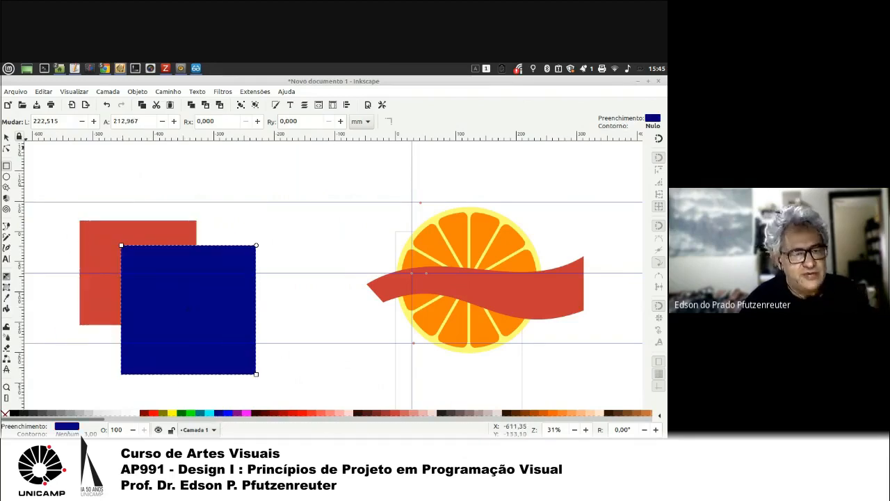
Step: Select both the red and the dark blue rectangles and merge them into one shape with Union
{"action": "left_click", "coordinate": [7, 137]}
{"action": "left_click", "coordinate": [91, 234], "text": "shift"}
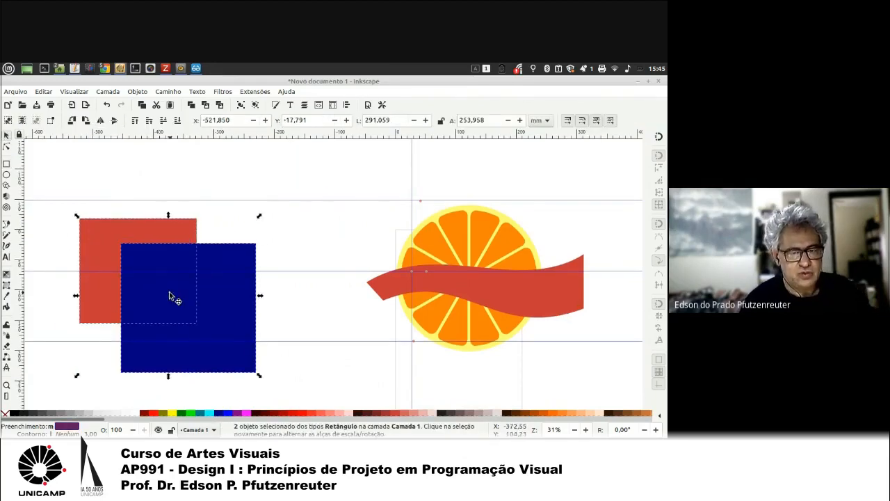
{"action": "left_click", "coordinate": [167, 92]}
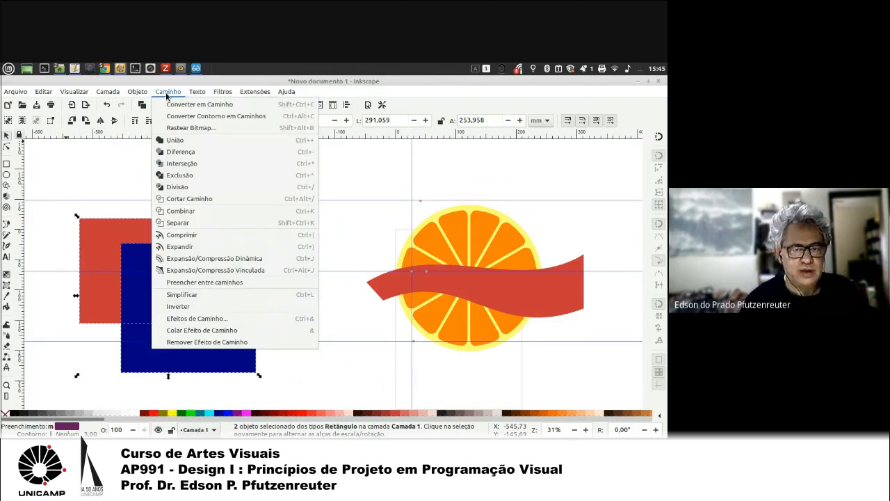
{"action": "left_click", "coordinate": [172, 141]}
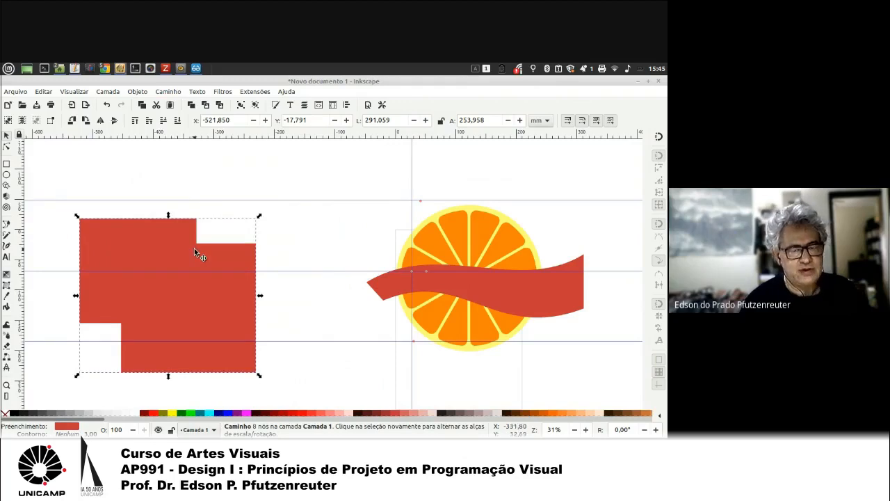
Step: Pull the united shape's upper-right notch node upward into a spike, and undo both the node move and the union
{"action": "left_click", "coordinate": [7, 147]}
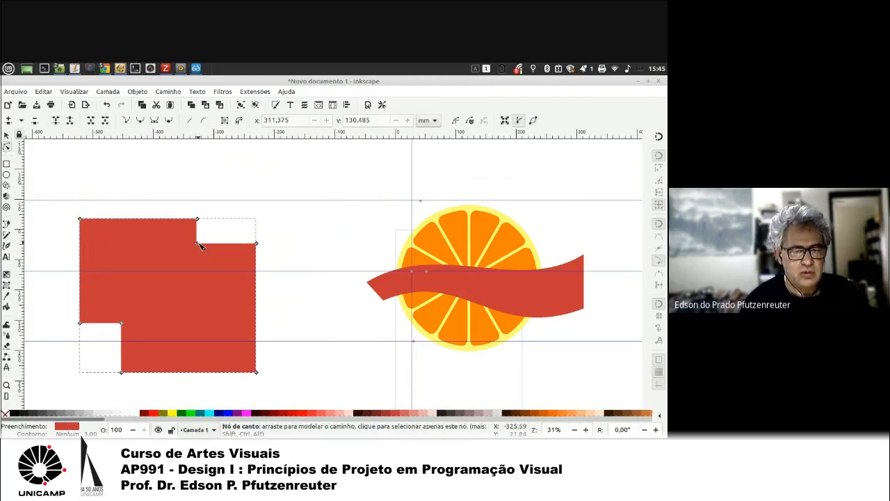
{"action": "left_click_drag", "start_coordinate": [198, 245], "coordinate": [235, 158]}
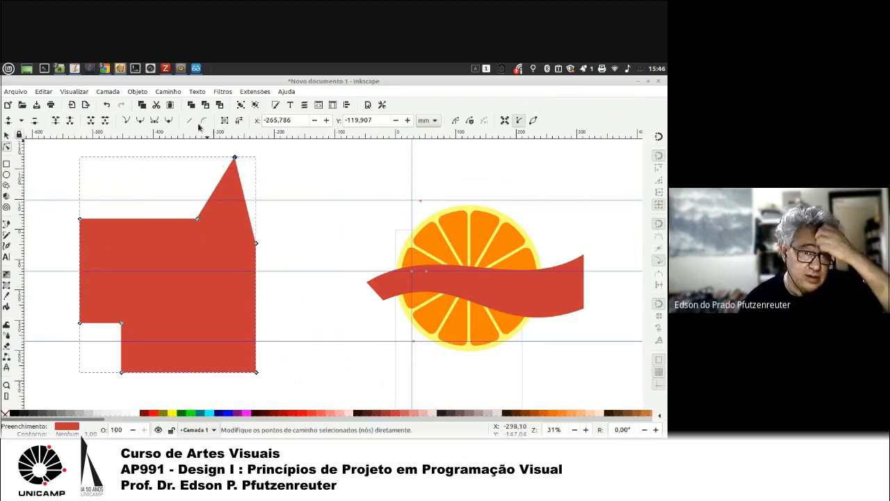
{"action": "left_click", "coordinate": [107, 104]}
{"action": "left_click", "coordinate": [107, 104]}
Step: Subtract the dark blue front rectangle from the red one with Difference, and undo that operation and the change before it
{"action": "left_click", "coordinate": [139, 239]}
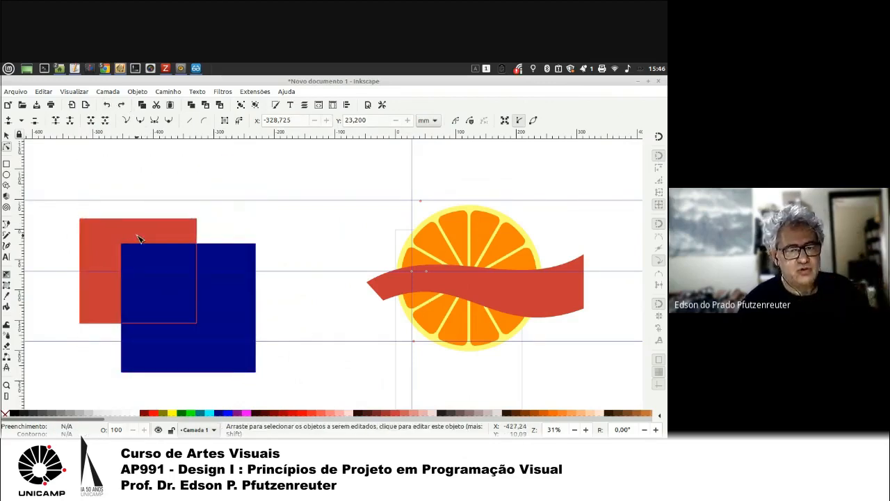
{"action": "left_click", "coordinate": [224, 294], "text": "shift"}
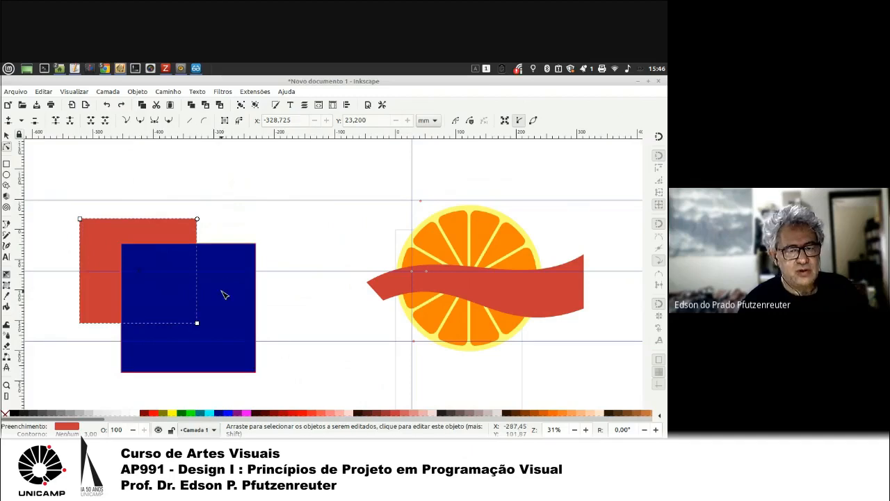
{"action": "left_click", "coordinate": [168, 91]}
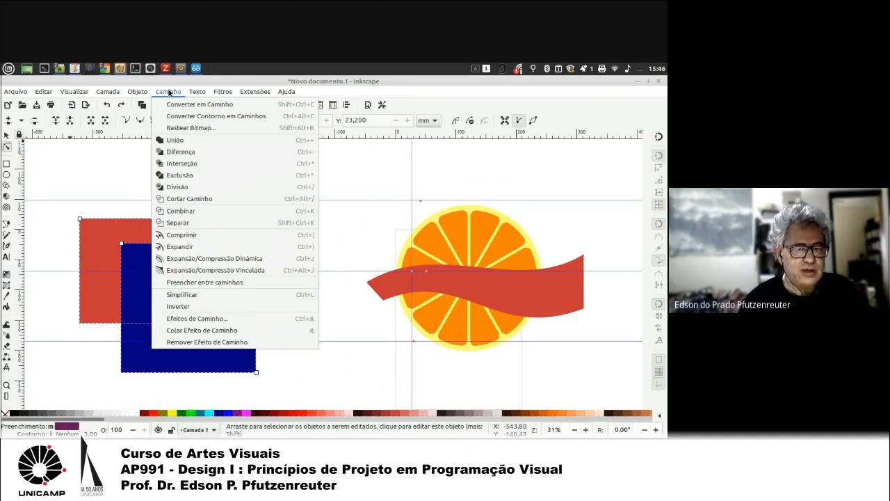
{"action": "left_click", "coordinate": [181, 151]}
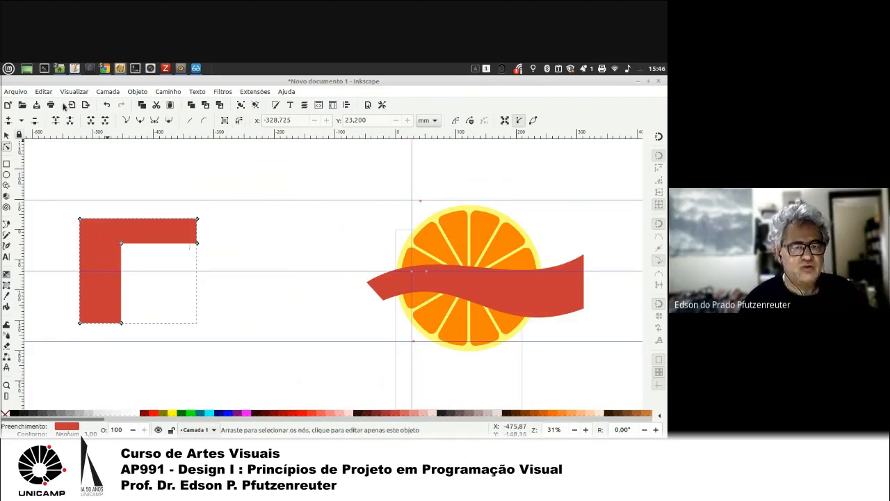
{"action": "left_click", "coordinate": [107, 105]}
{"action": "left_click", "coordinate": [107, 105]}
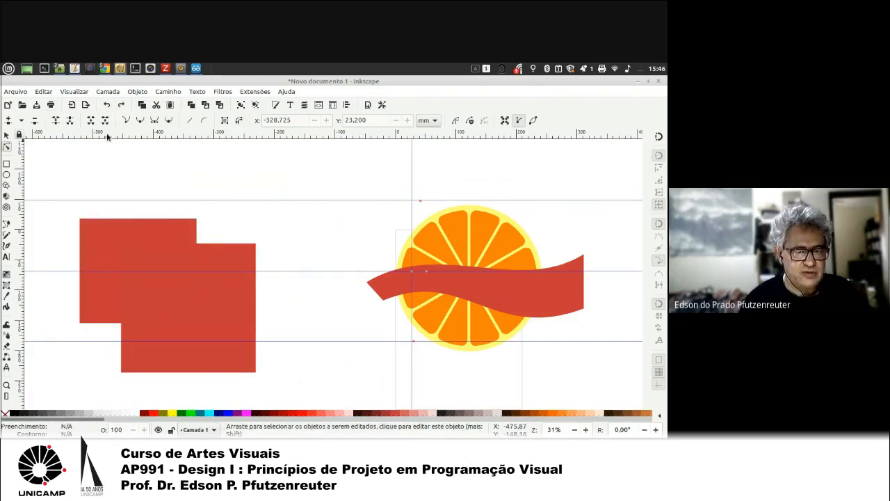
Step: Duplicate the smaller red rectangle and arrange the two copies side by side, with the larger rectangle overlapping their lower inner corners
{"action": "left_click", "coordinate": [105, 245]}
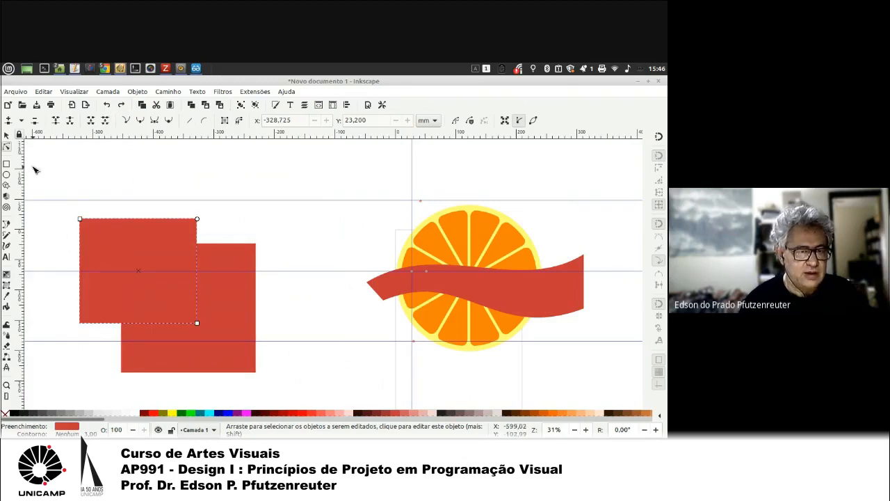
{"action": "left_click", "coordinate": [7, 136]}
{"action": "left_click_drag", "start_coordinate": [109, 238], "coordinate": [262, 168]}
{"action": "left_click", "coordinate": [221, 157]}
{"action": "left_click", "coordinate": [217, 296]}
{"action": "left_click_drag", "start_coordinate": [208, 313], "coordinate": [197, 272]}
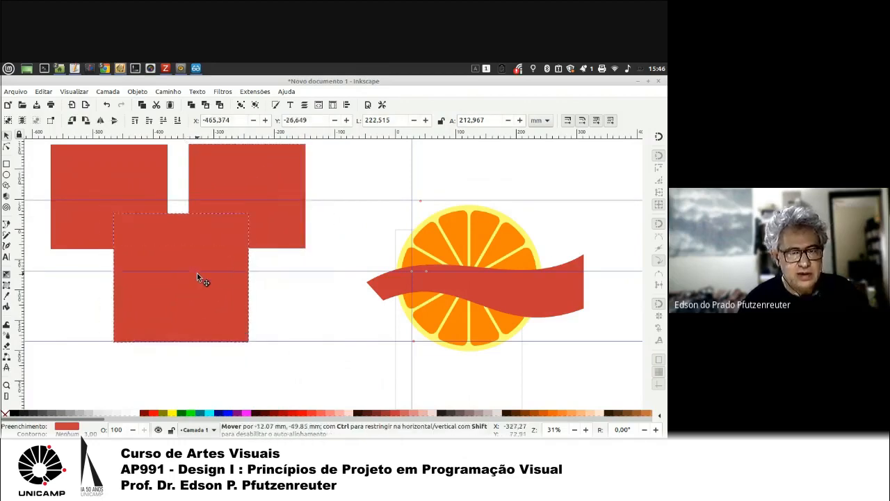
Step: Try to apply Difference to all three red rectangles together, and undo the operation
{"action": "left_click", "coordinate": [135, 175], "text": "shift"}
{"action": "left_click", "coordinate": [202, 189], "text": "shift"}
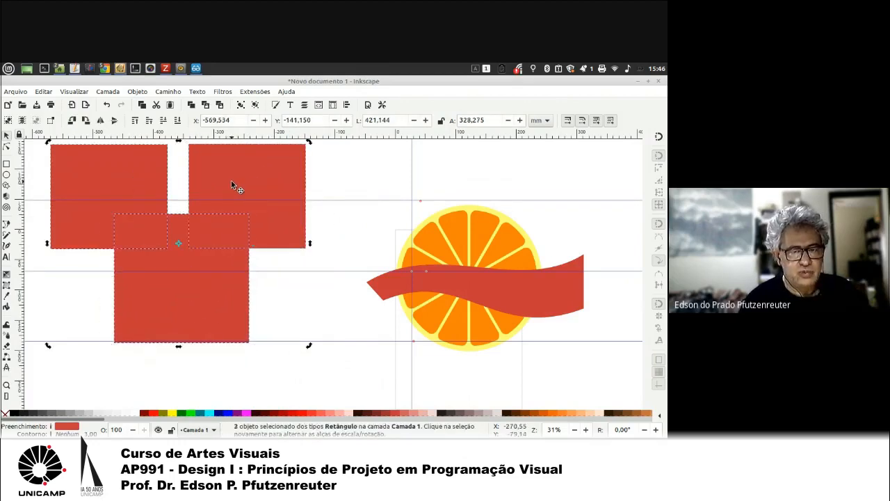
{"action": "left_click", "coordinate": [173, 91]}
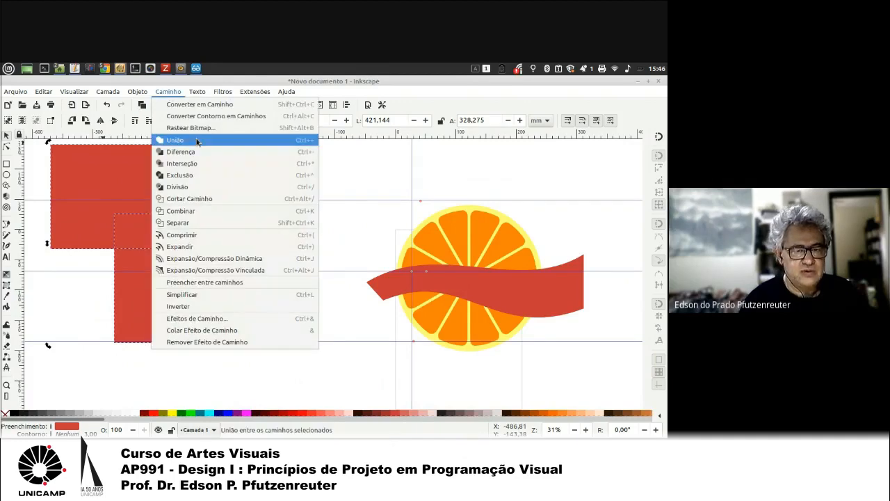
{"action": "left_click", "coordinate": [183, 153]}
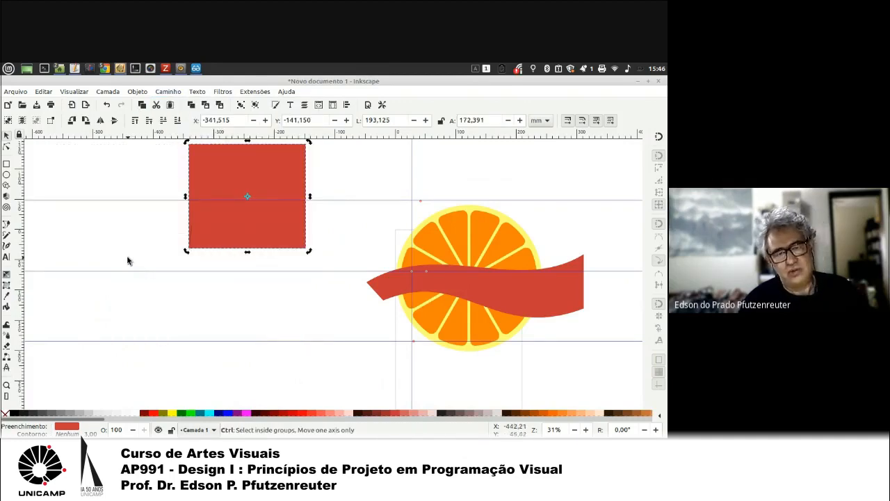
{"action": "left_click", "coordinate": [106, 105]}
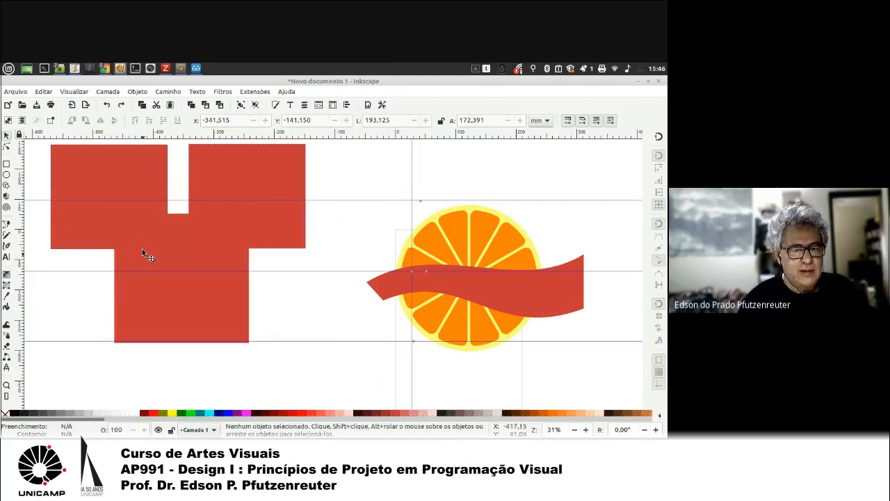
Step: Group the two upper red rectangles and fill the larger lower rectangle with dark blue
{"action": "left_click", "coordinate": [134, 250]}
{"action": "left_click", "coordinate": [121, 181]}
{"action": "left_click", "coordinate": [231, 193], "text": "shift"}
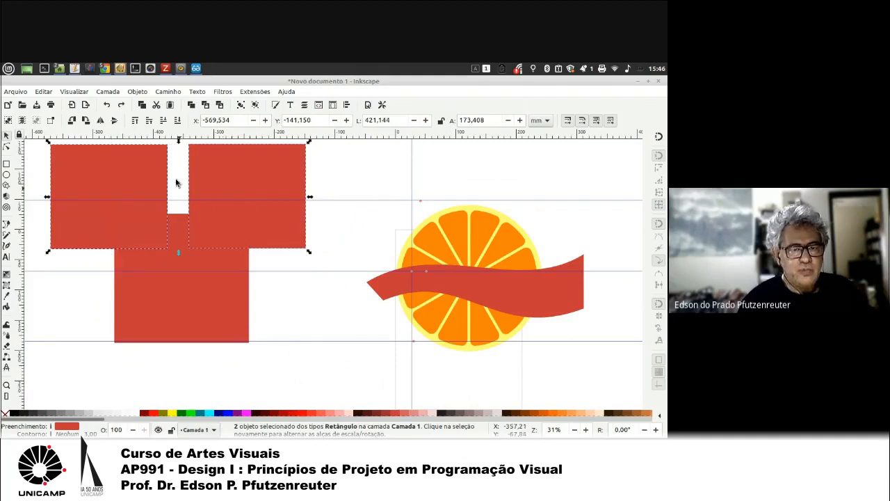
{"action": "left_click", "coordinate": [168, 92]}
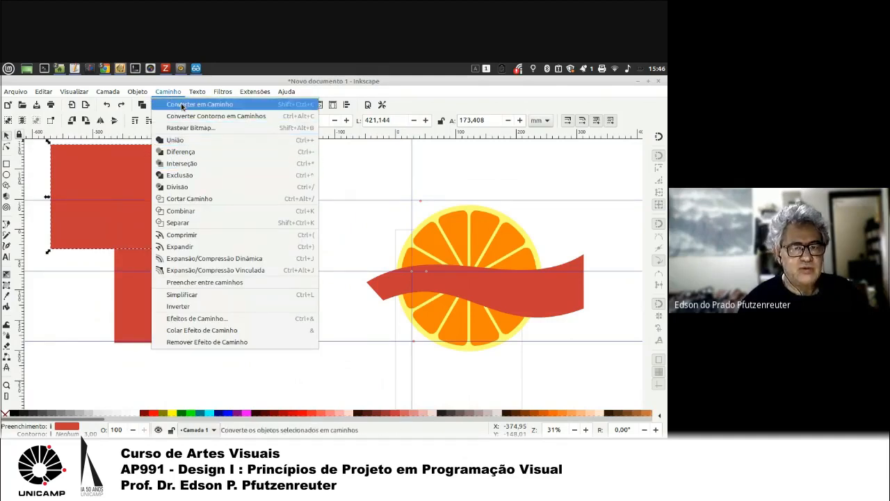
{"action": "left_click", "coordinate": [118, 168]}
{"action": "right_click", "coordinate": [112, 163]}
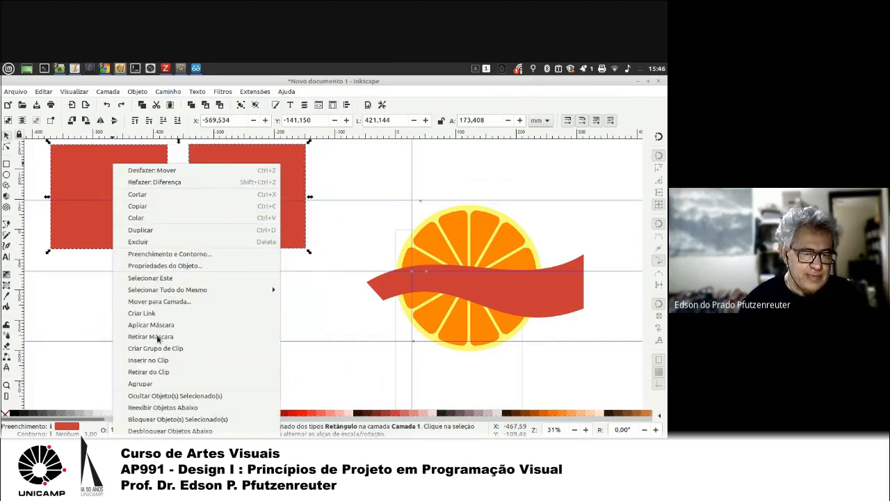
{"action": "left_click", "coordinate": [142, 384]}
{"action": "left_click", "coordinate": [194, 301]}
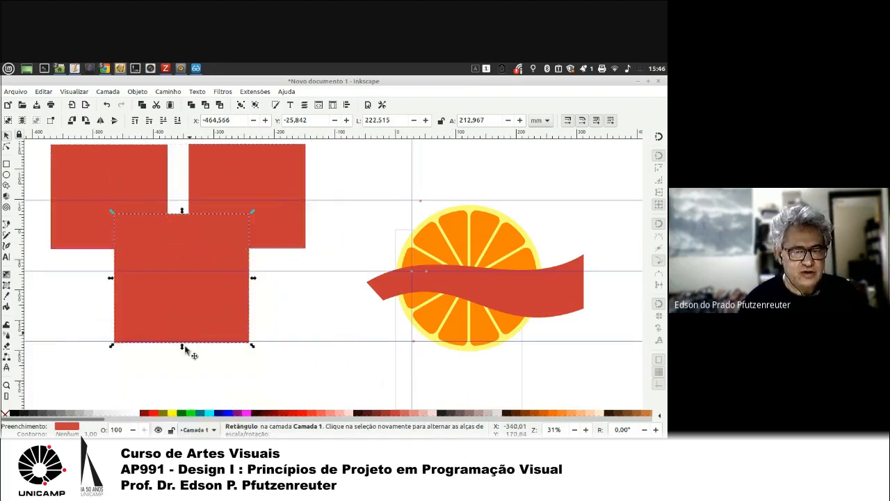
{"action": "left_click", "coordinate": [216, 413]}
Step: Try to subtract the dark blue rectangle from the grouped red rectangles with Difference
{"action": "left_click", "coordinate": [226, 183], "text": "shift"}
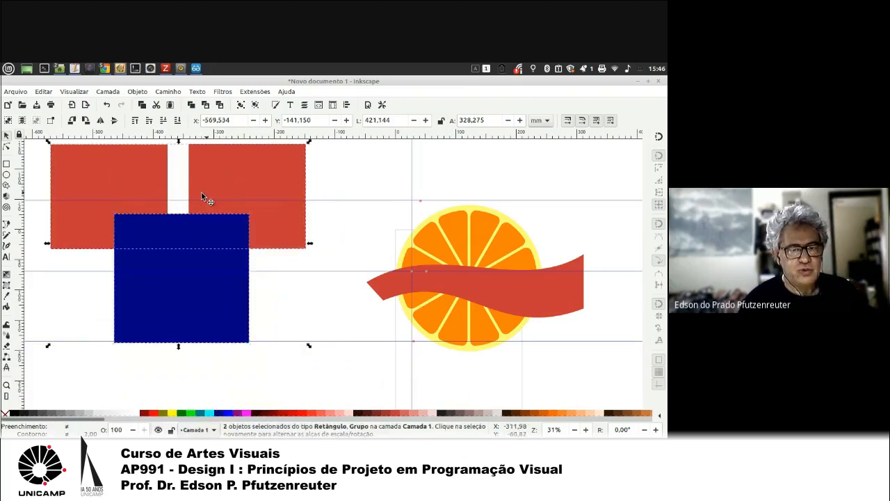
{"action": "left_click", "coordinate": [168, 91]}
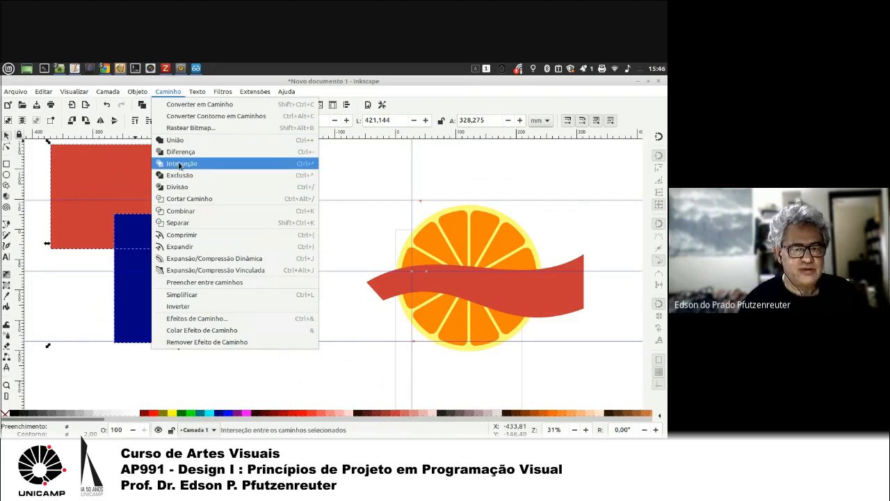
{"action": "left_click", "coordinate": [184, 153]}
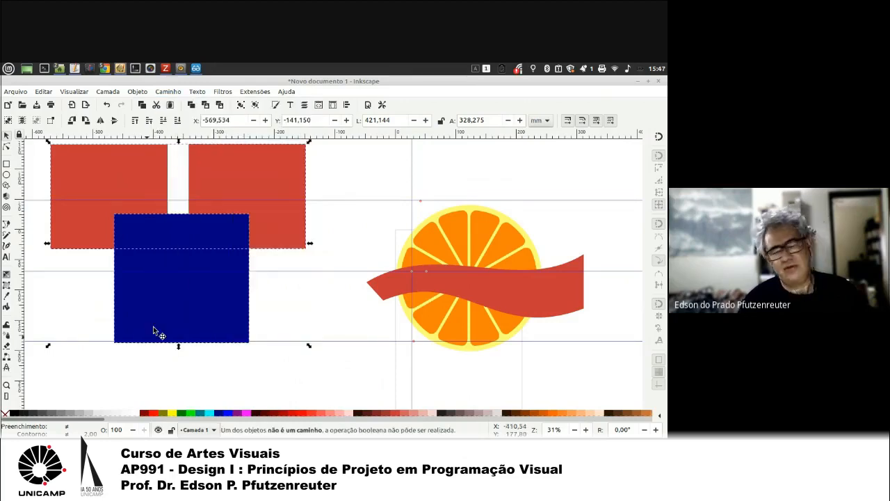
{"action": "left_click", "coordinate": [255, 298]}
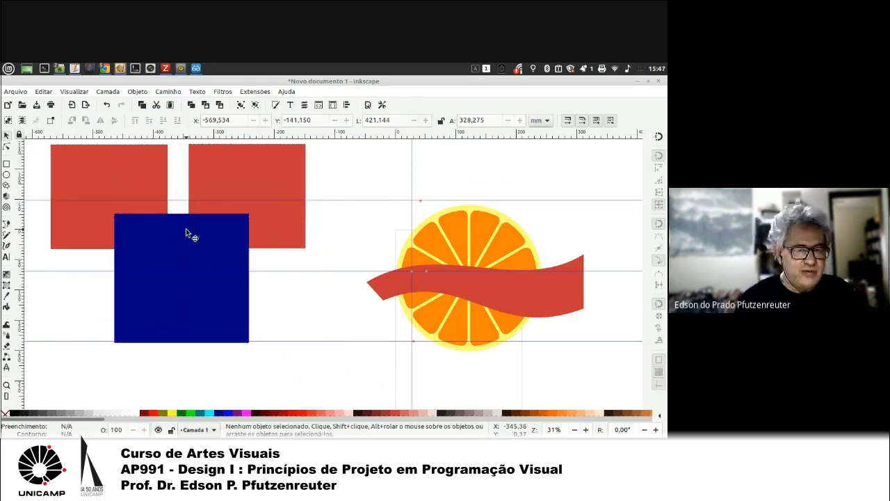
Step: Ungroup the two upper red rectangles
{"action": "left_click", "coordinate": [118, 192]}
{"action": "left_click", "coordinate": [227, 187]}
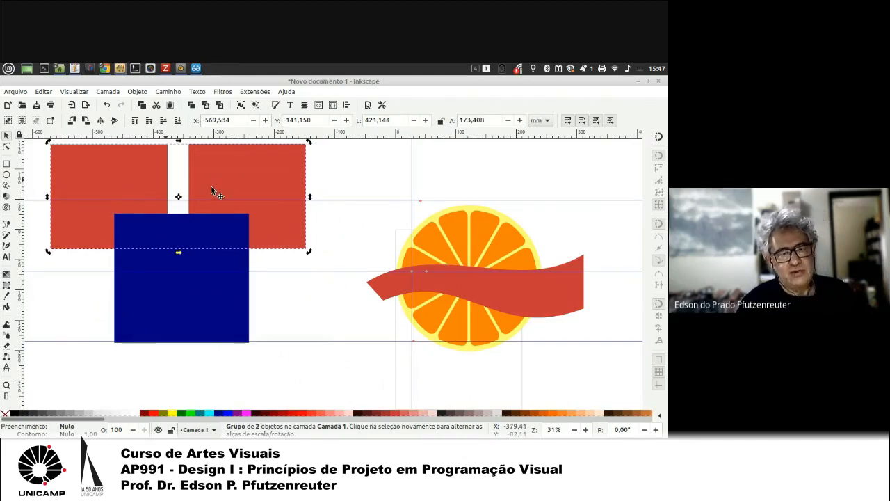
{"action": "left_click", "coordinate": [211, 188]}
{"action": "left_click", "coordinate": [111, 194]}
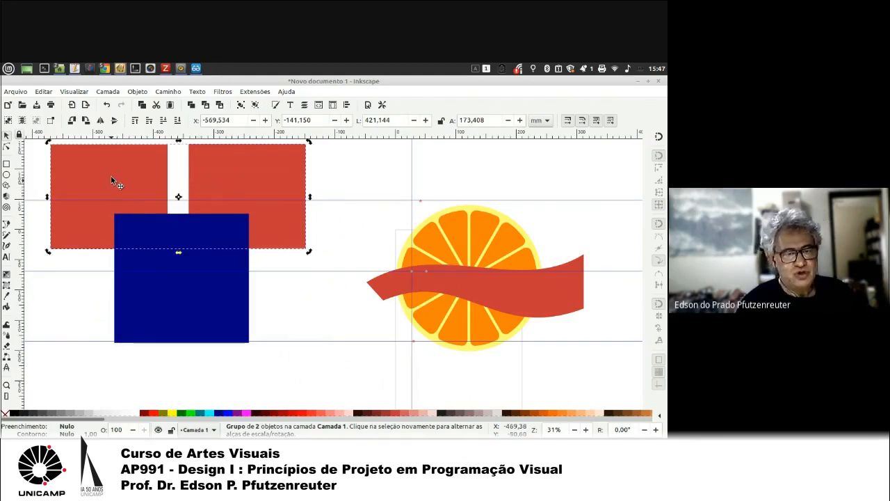
{"action": "right_click", "coordinate": [111, 179]}
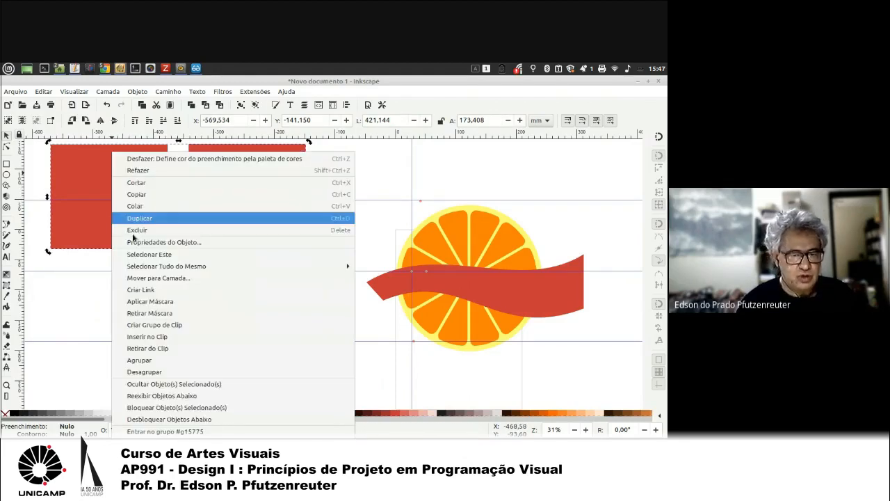
{"action": "left_click", "coordinate": [142, 375]}
Step: Select the two upper red rectangles and merge them into a single path with Union
{"action": "left_click", "coordinate": [178, 301]}
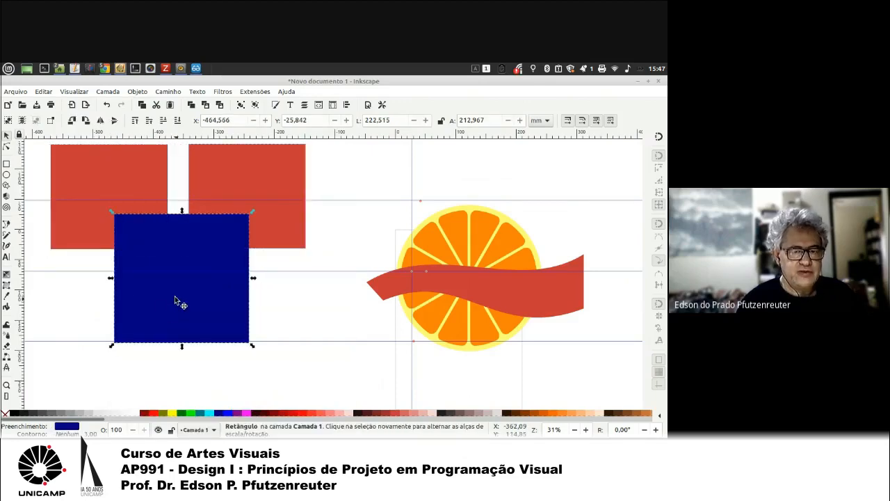
{"action": "left_click", "coordinate": [116, 181], "text": "shift"}
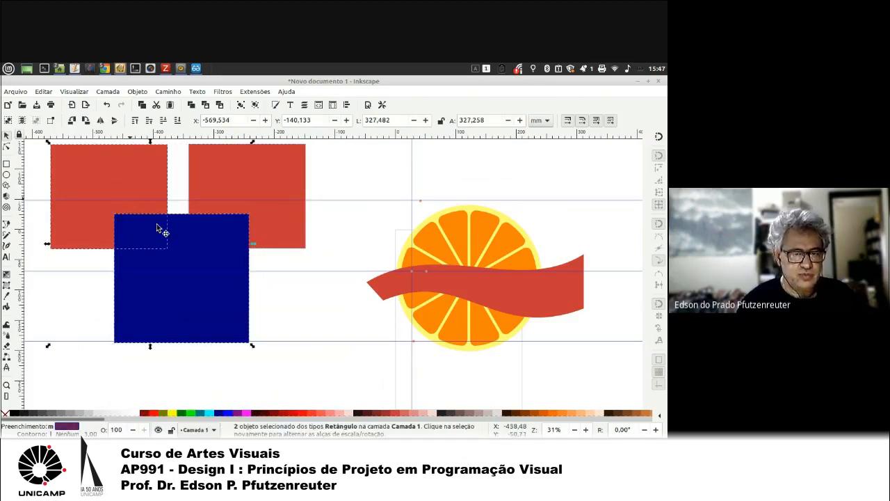
{"action": "left_click", "coordinate": [240, 184]}
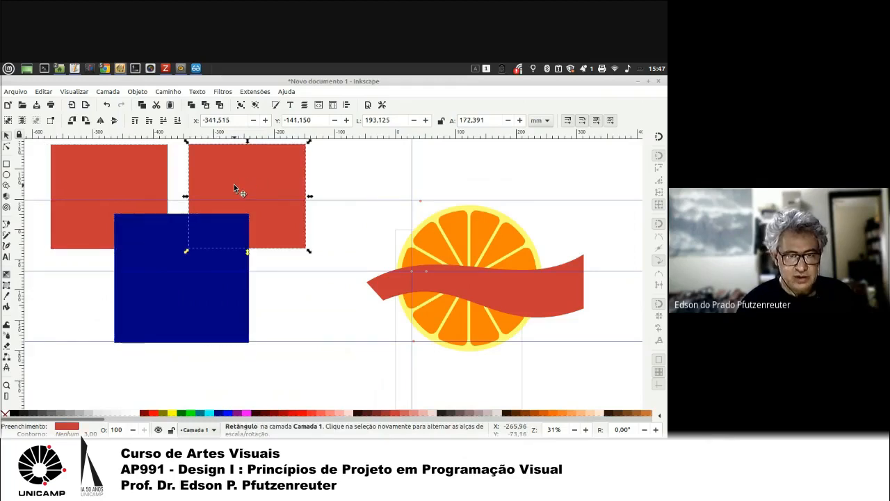
{"action": "left_click", "coordinate": [145, 178], "text": "shift"}
{"action": "left_click", "coordinate": [167, 92]}
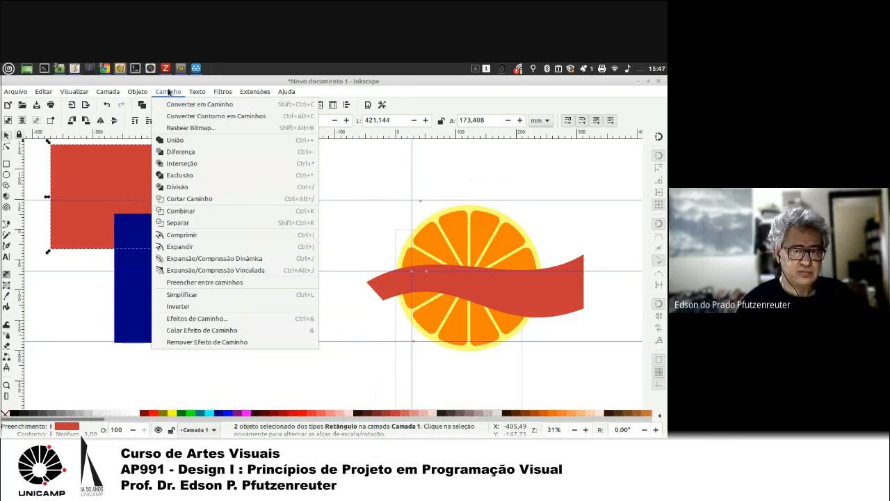
{"action": "left_click", "coordinate": [180, 142]}
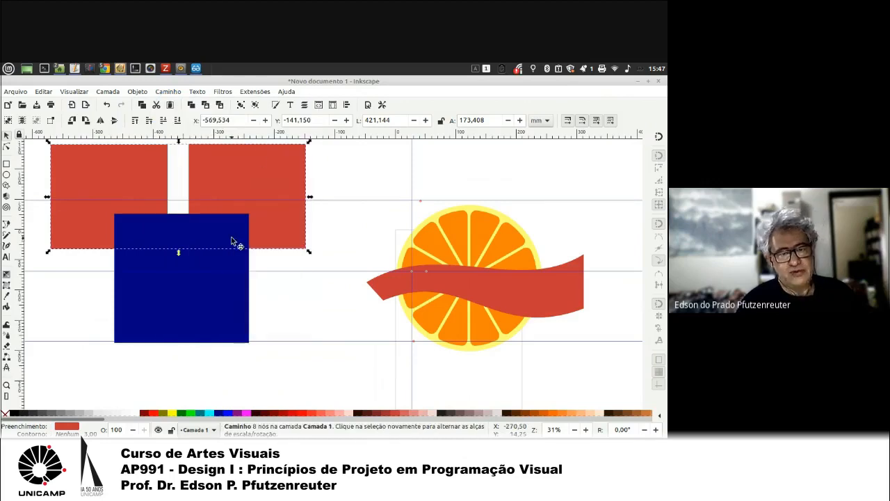
Step: Subtract the dark blue rectangle from the united red path with Difference
{"action": "left_click", "coordinate": [236, 298], "text": "shift"}
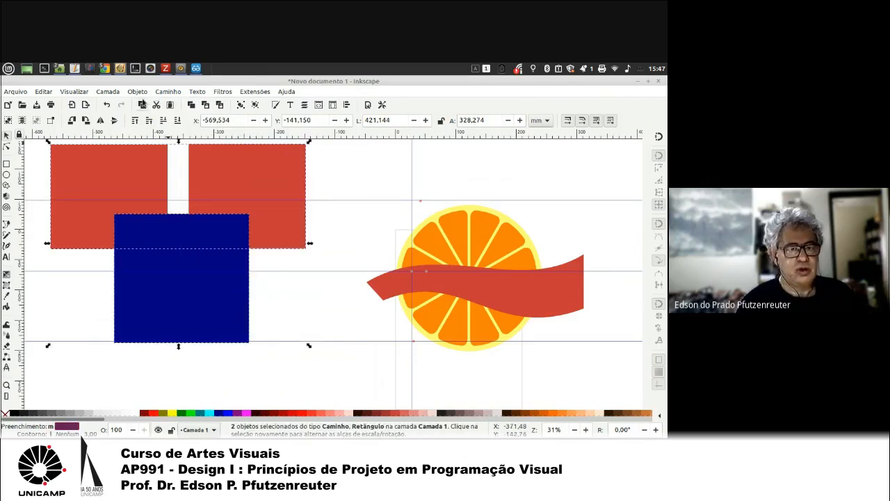
{"action": "left_click", "coordinate": [172, 94]}
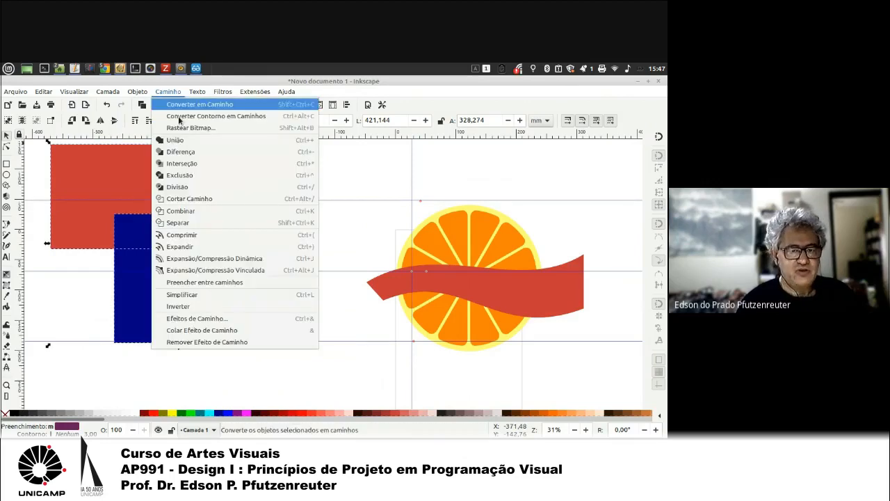
{"action": "left_click", "coordinate": [192, 154]}
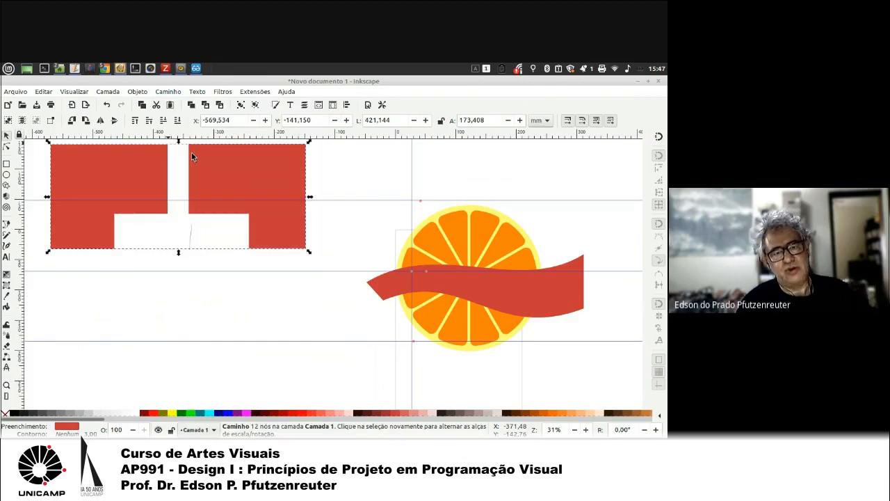
Step: Select the notched red path left by the subtraction and delete it
{"action": "left_click", "coordinate": [239, 196]}
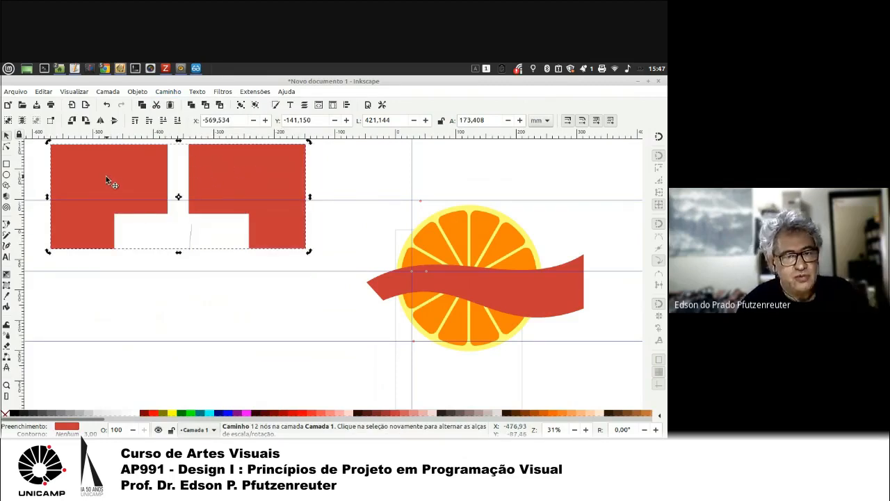
{"action": "left_click", "coordinate": [162, 198]}
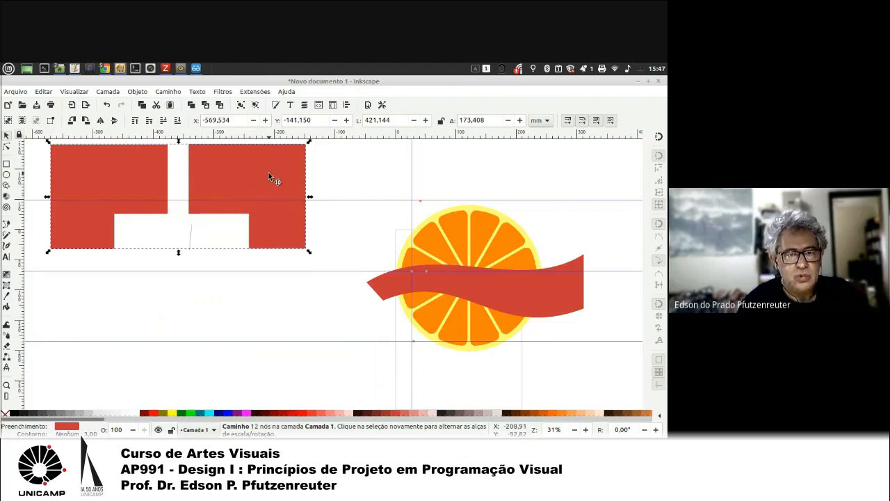
{"action": "right_click", "coordinate": [239, 163]}
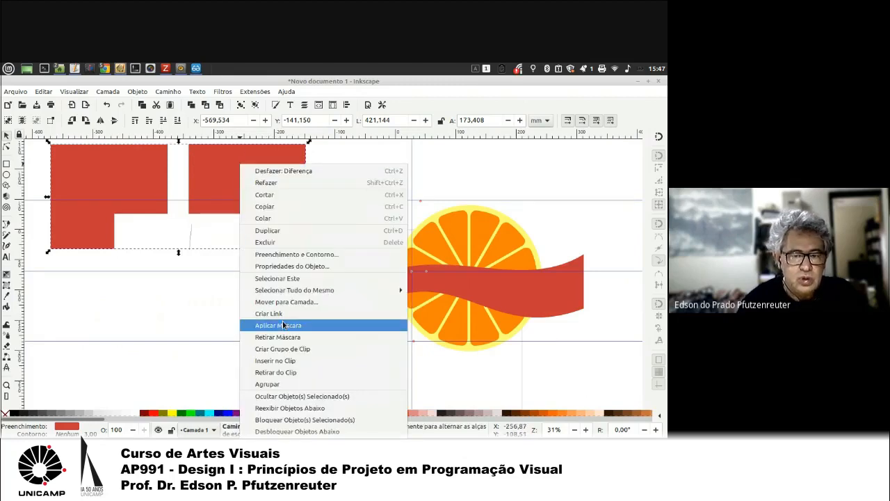
{"action": "left_click", "coordinate": [277, 242]}
Step: Ungroup the orange slice's segments and merge them into one path with Union
{"action": "left_click", "coordinate": [458, 259]}
{"action": "right_click", "coordinate": [475, 224]}
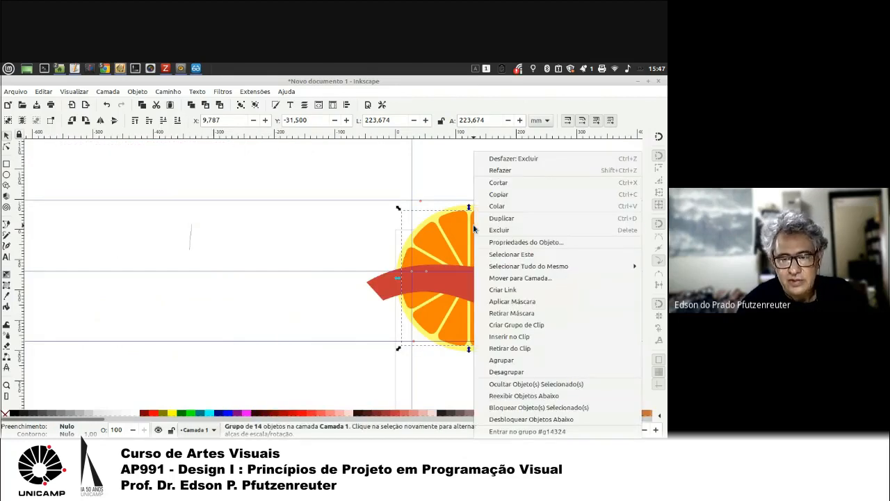
{"action": "left_click", "coordinate": [556, 371]}
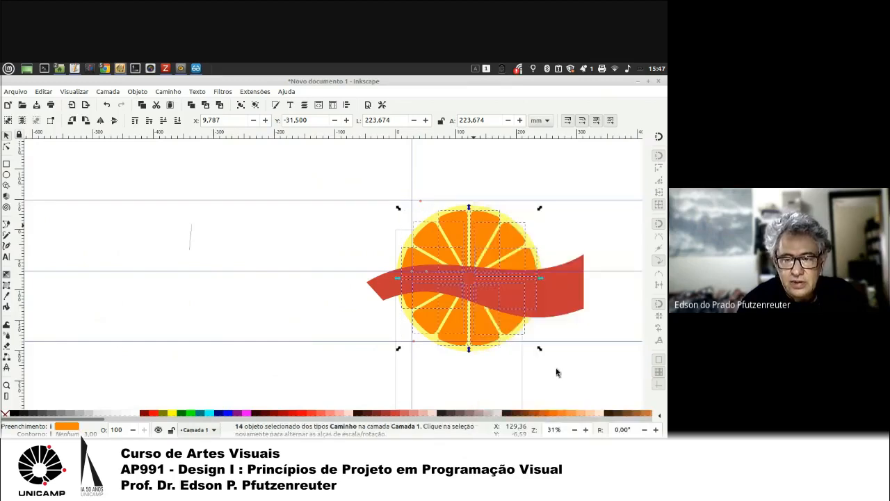
{"action": "left_click", "coordinate": [168, 92]}
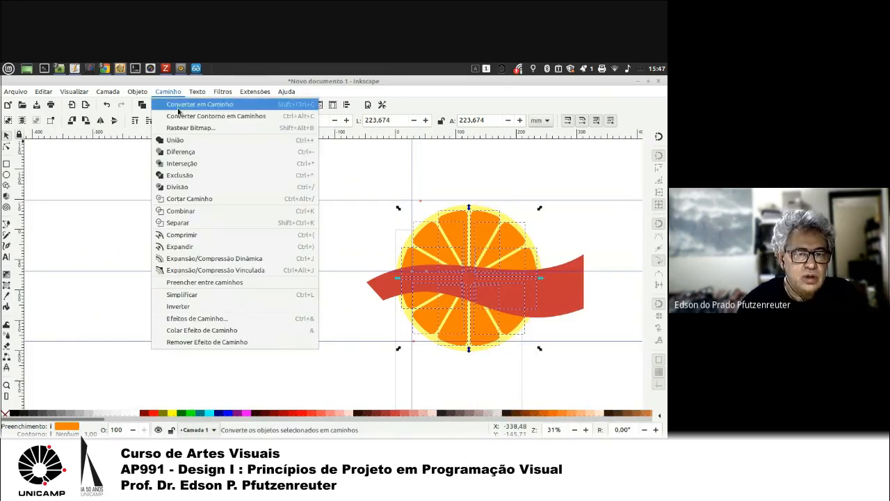
{"action": "left_click", "coordinate": [189, 142]}
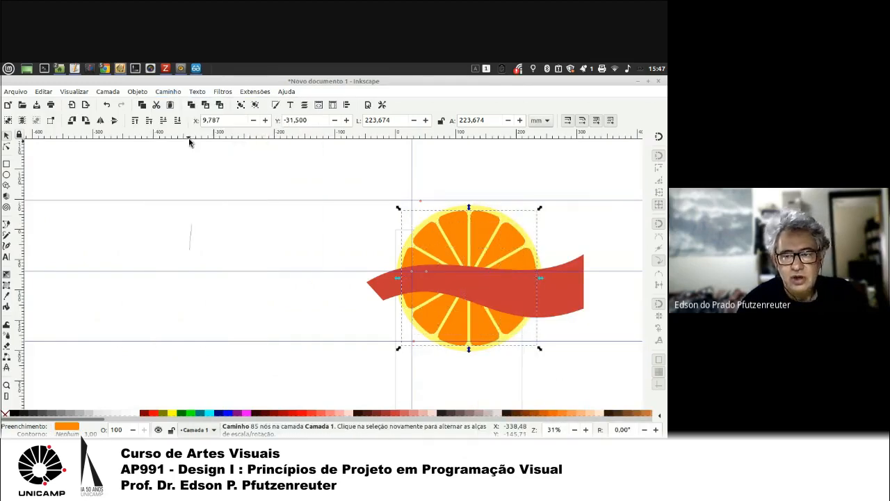
{"action": "key", "text": "Escape"}
Step: Select only the wavy red banner and copy it to the clipboard
{"action": "left_click", "coordinate": [522, 266]}
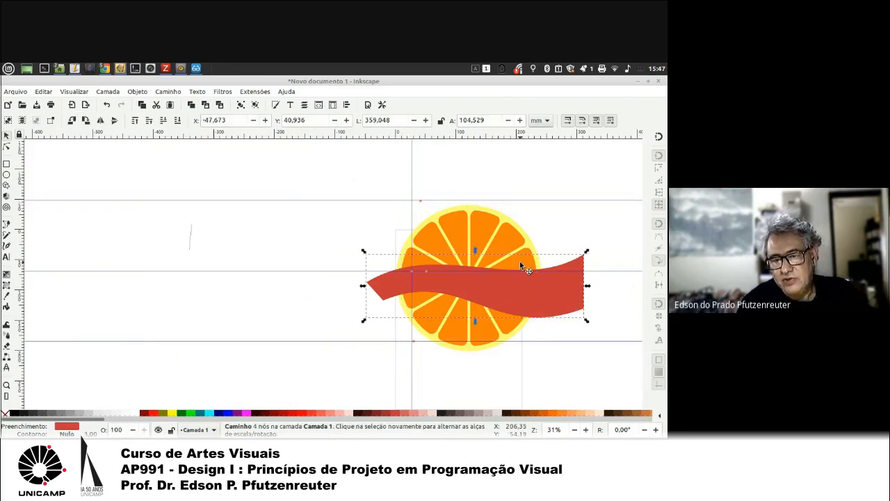
{"action": "left_click", "coordinate": [519, 260], "text": "shift"}
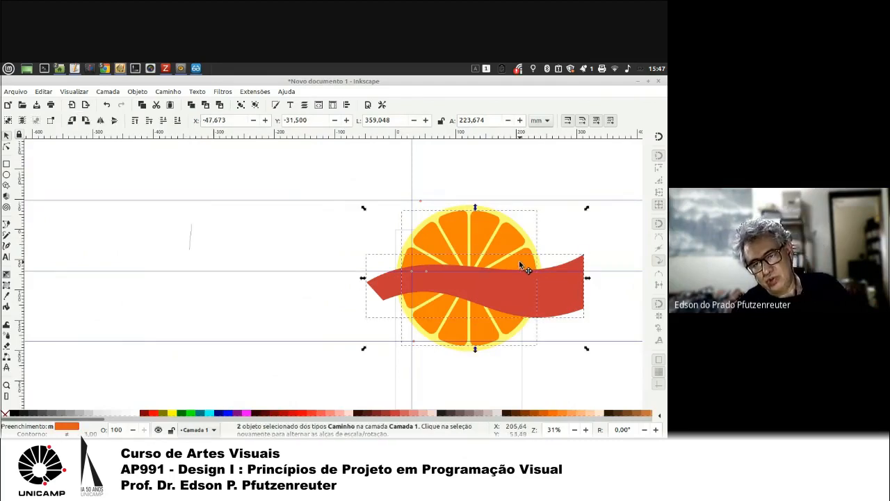
{"action": "left_click", "coordinate": [564, 224]}
{"action": "left_click", "coordinate": [557, 286]}
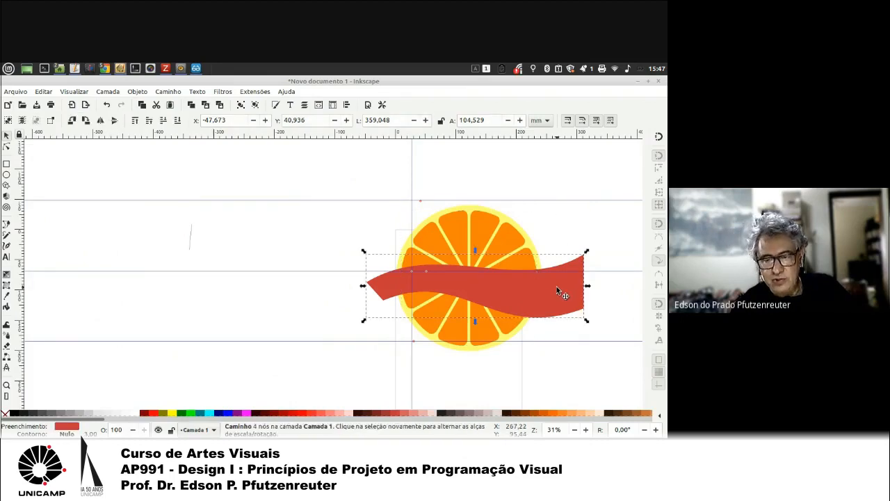
{"action": "left_click", "coordinate": [44, 93]}
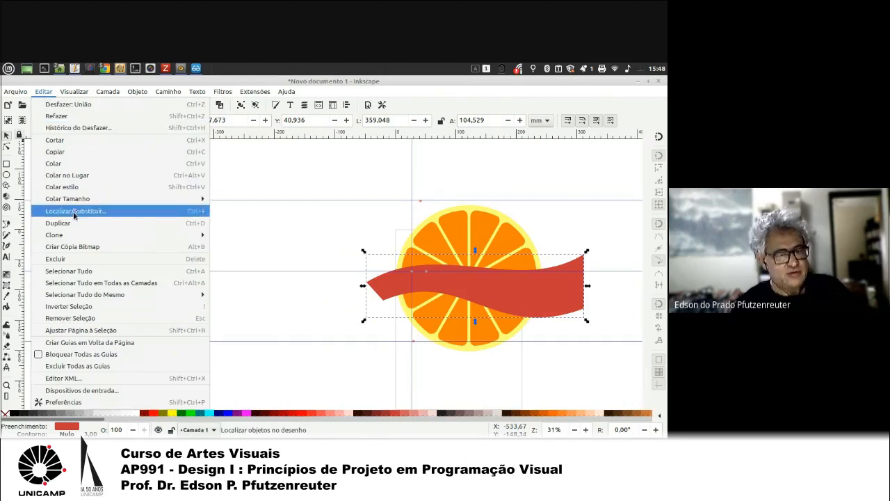
{"action": "left_click", "coordinate": [73, 152]}
Step: Subtract the red banner from the merged orange segments with Difference, leaving nothing selected
{"action": "left_click", "coordinate": [486, 224], "text": "shift"}
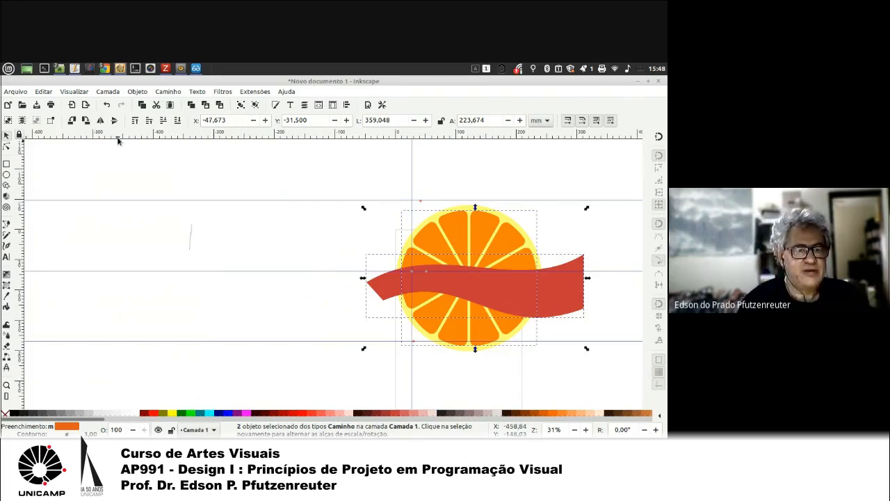
{"action": "left_click", "coordinate": [168, 92]}
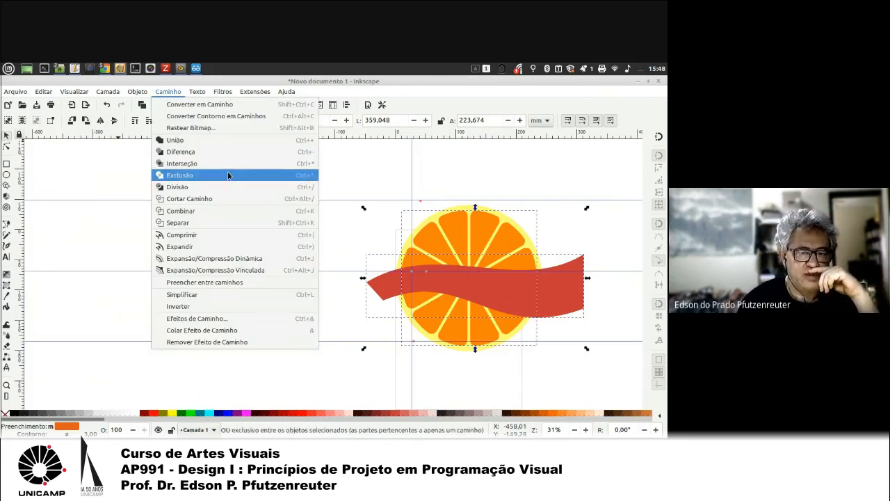
{"action": "left_click", "coordinate": [202, 151]}
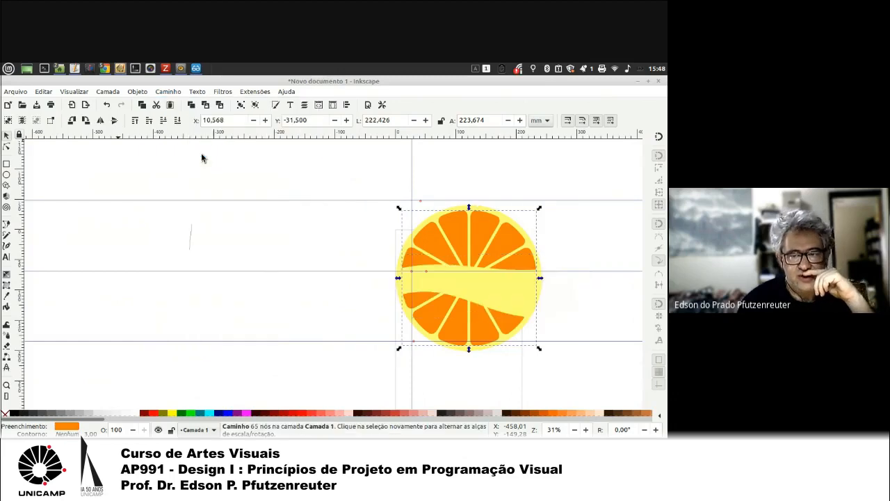
{"action": "left_click", "coordinate": [268, 277]}
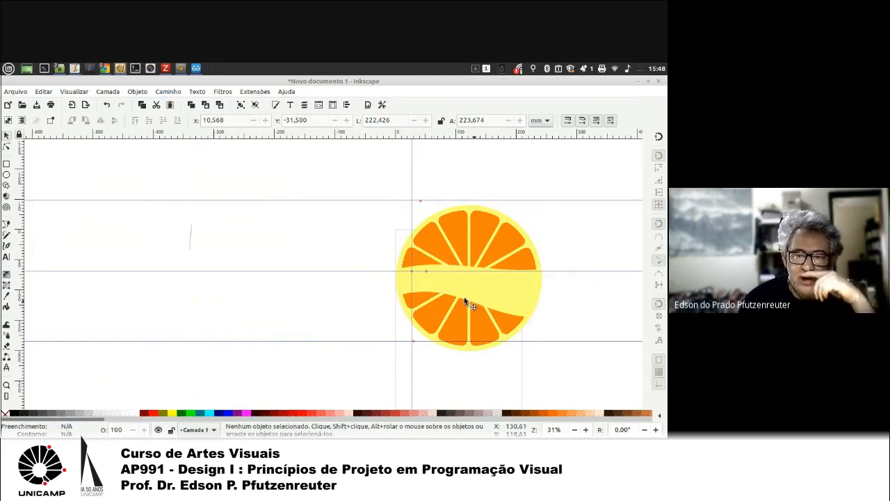
{"action": "left_click", "coordinate": [529, 296]}
{"action": "left_click", "coordinate": [355, 183]}
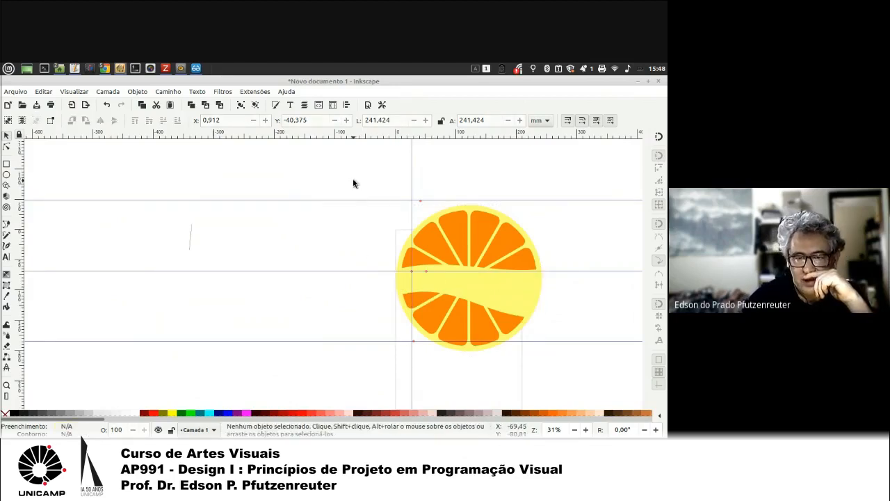
Step: Duplicate the yellow circle with its cut orange segments and move the copy about 445 mm horizontally to the left
{"action": "left_click_drag", "start_coordinate": [353, 176], "coordinate": [580, 367]}
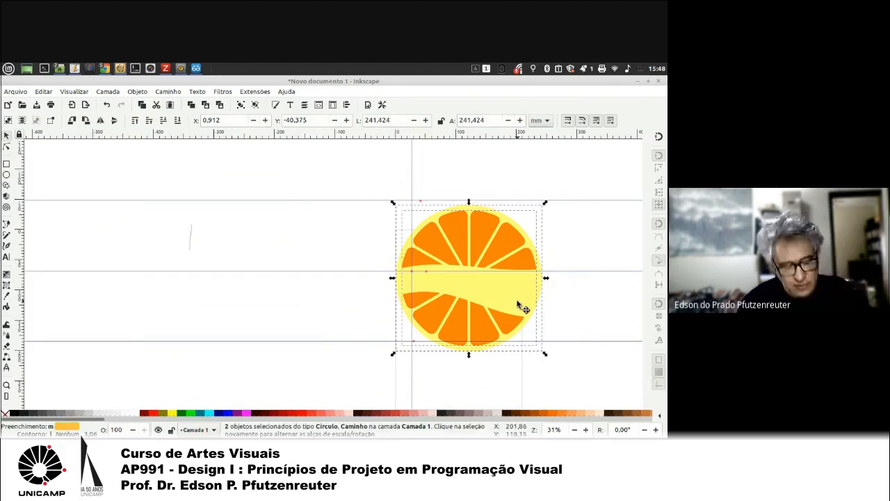
{"action": "key", "text": "ctrl+d"}
{"action": "left_click_drag", "start_coordinate": [518, 304], "coordinate": [249, 304]}
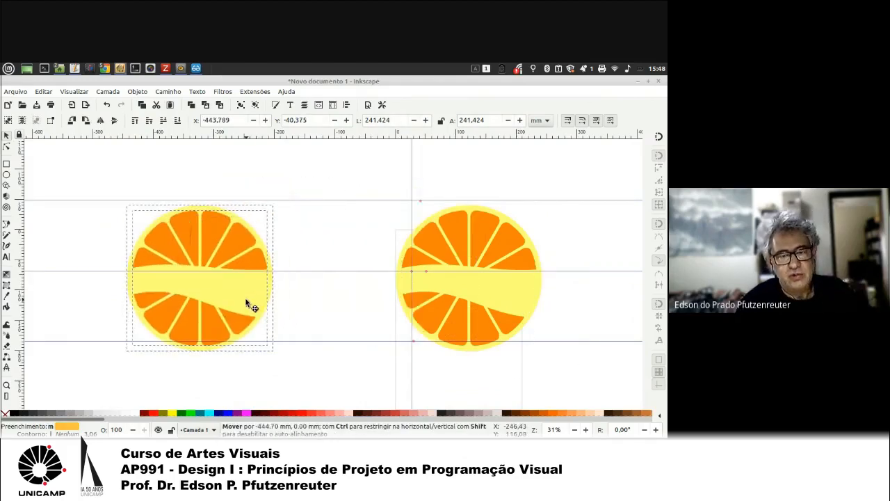
{"action": "left_click", "coordinate": [330, 268]}
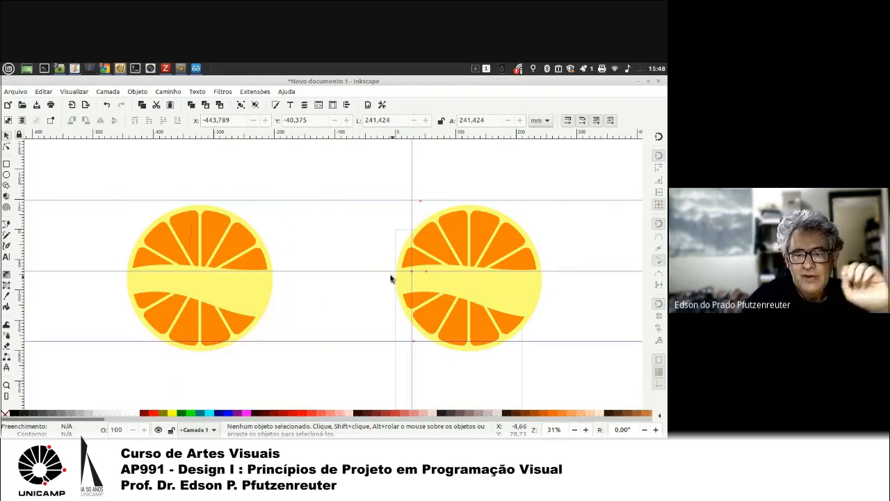
Step: Paste the copied red banner in place over the right-hand slice and subtract it from the yellow circle with Difference
{"action": "left_click", "coordinate": [42, 92]}
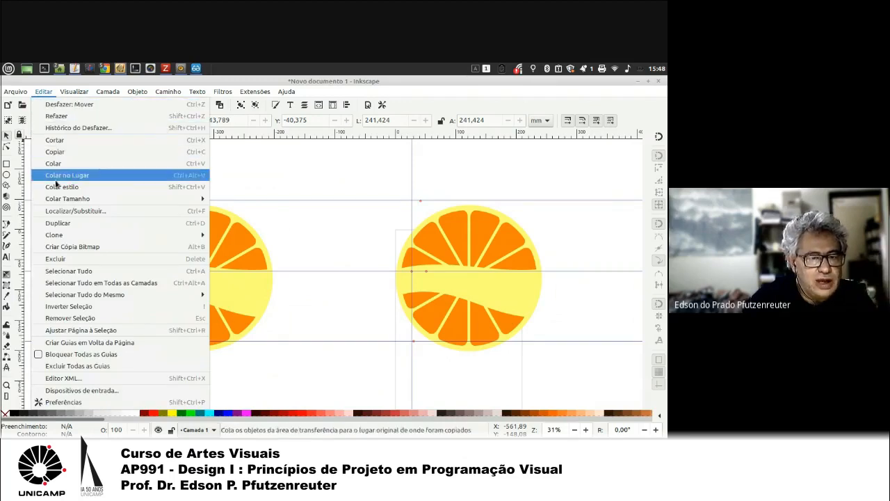
{"action": "left_click", "coordinate": [83, 177]}
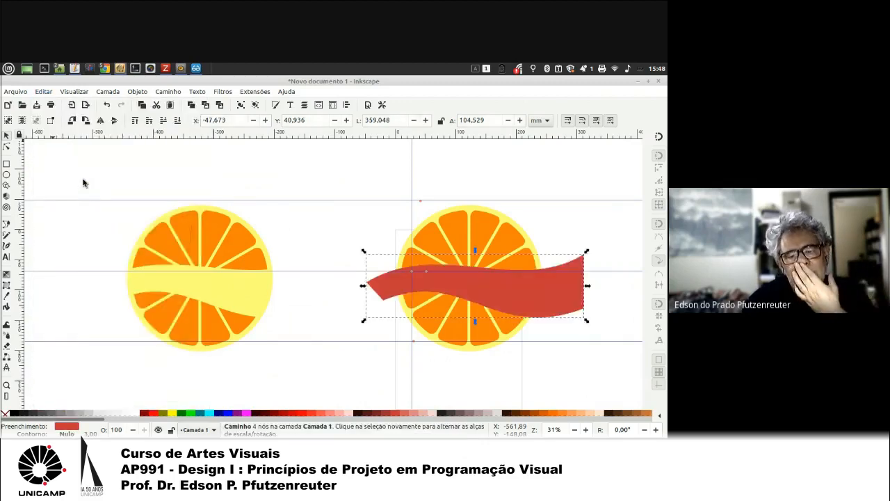
{"action": "left_click", "coordinate": [450, 209], "text": "shift"}
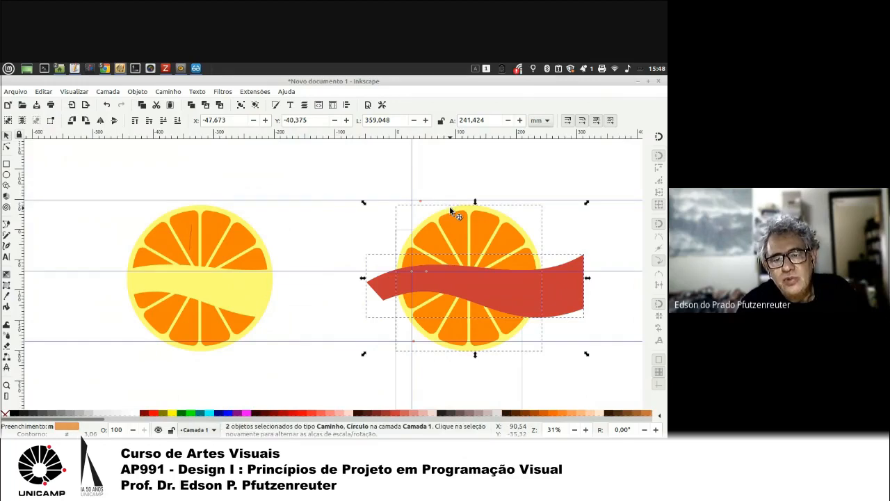
{"action": "left_click", "coordinate": [138, 91]}
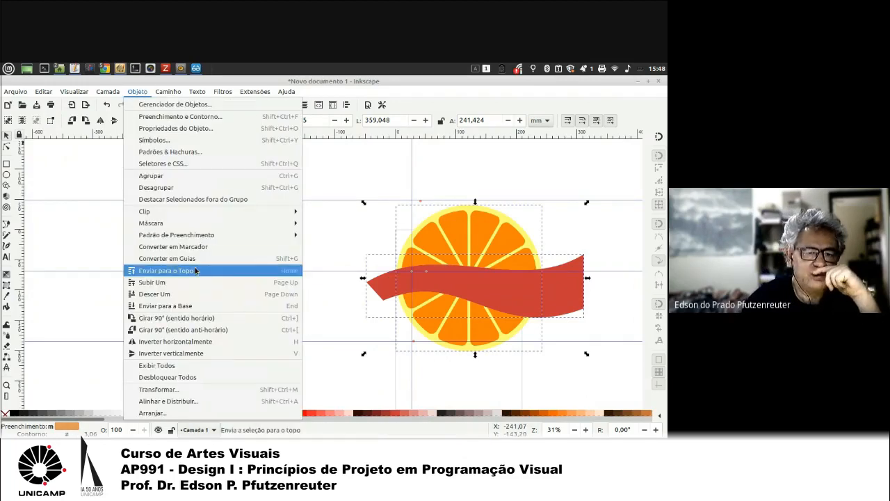
{"action": "mouse_move", "coordinate": [165, 92]}
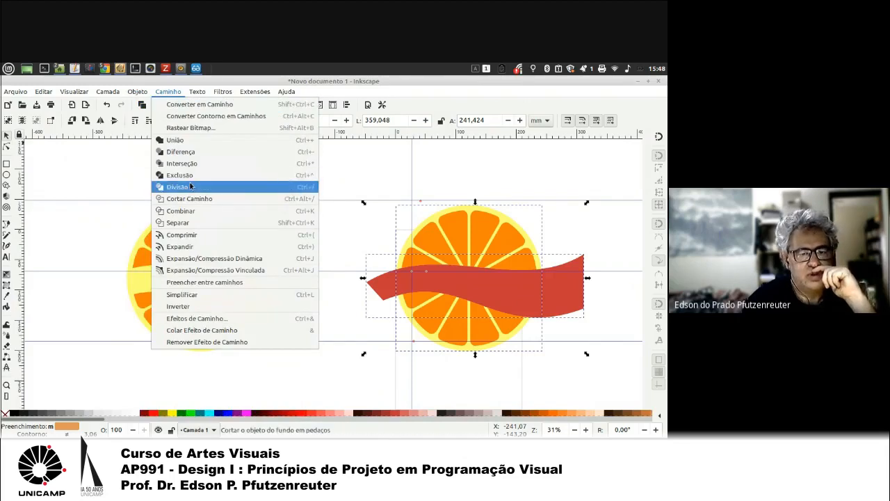
{"action": "left_click", "coordinate": [182, 152]}
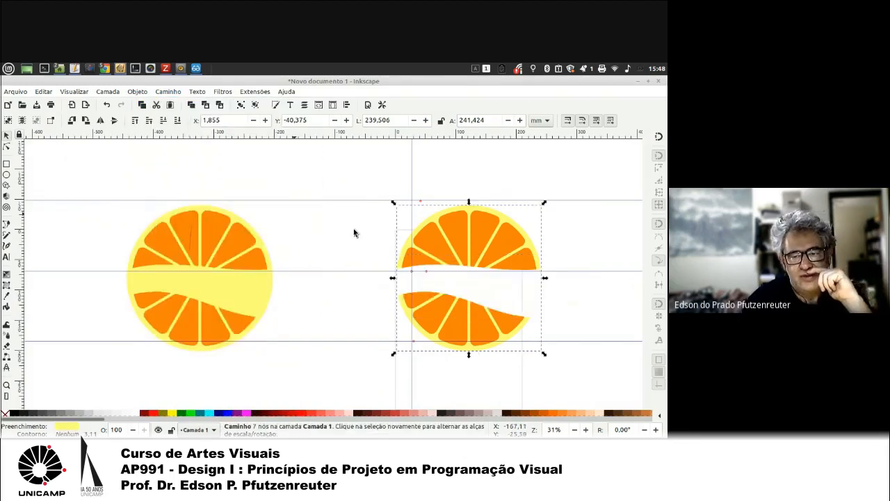
{"action": "left_click", "coordinate": [318, 227]}
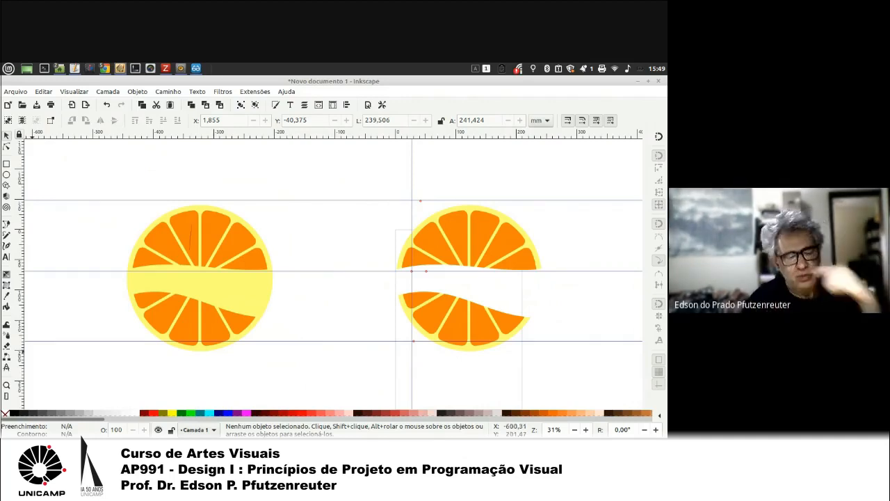
Step: Switch to the Chrome window with the Meet page
{"action": "key", "text": "alt+Tab"}
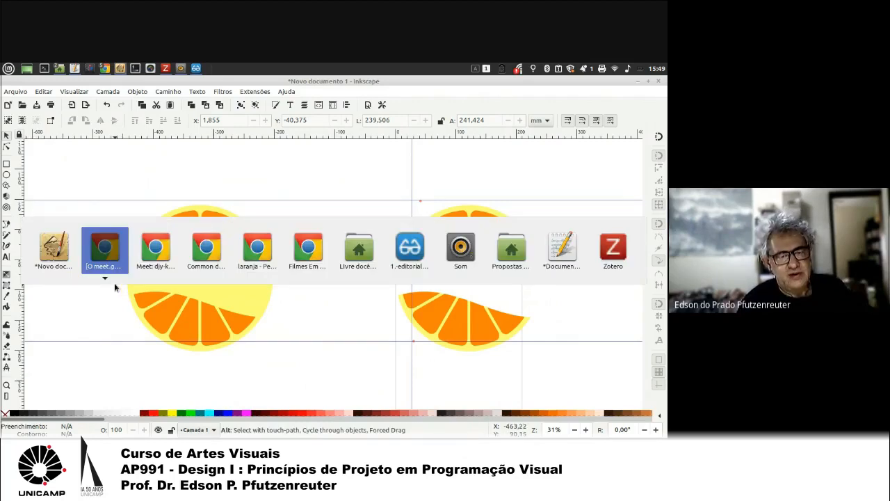